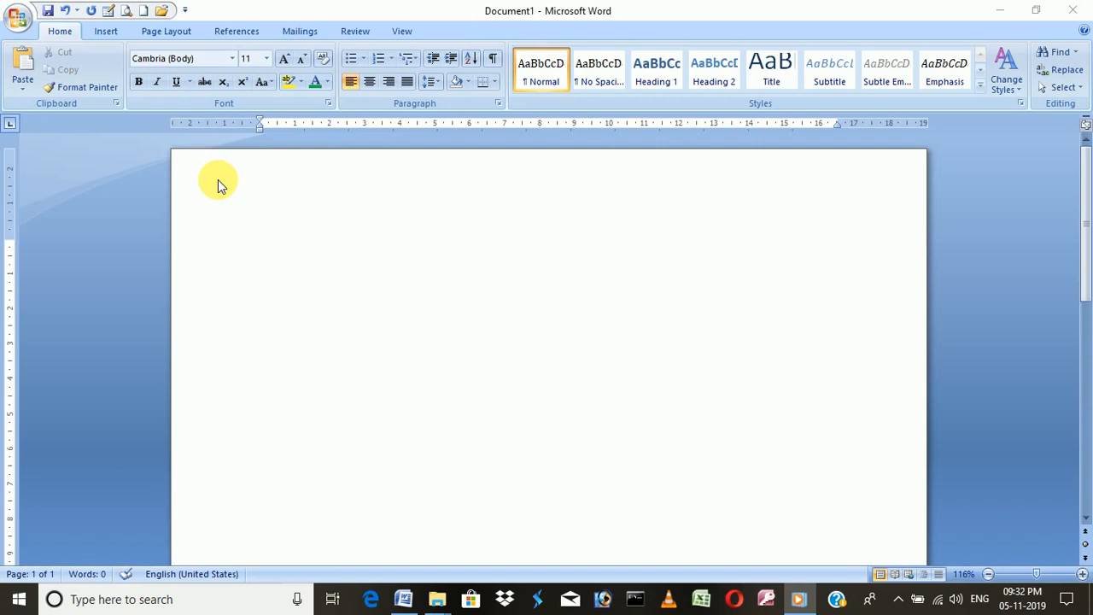
- Fill the blank document with sample paragraphs using the =rand() function
click(335, 214)
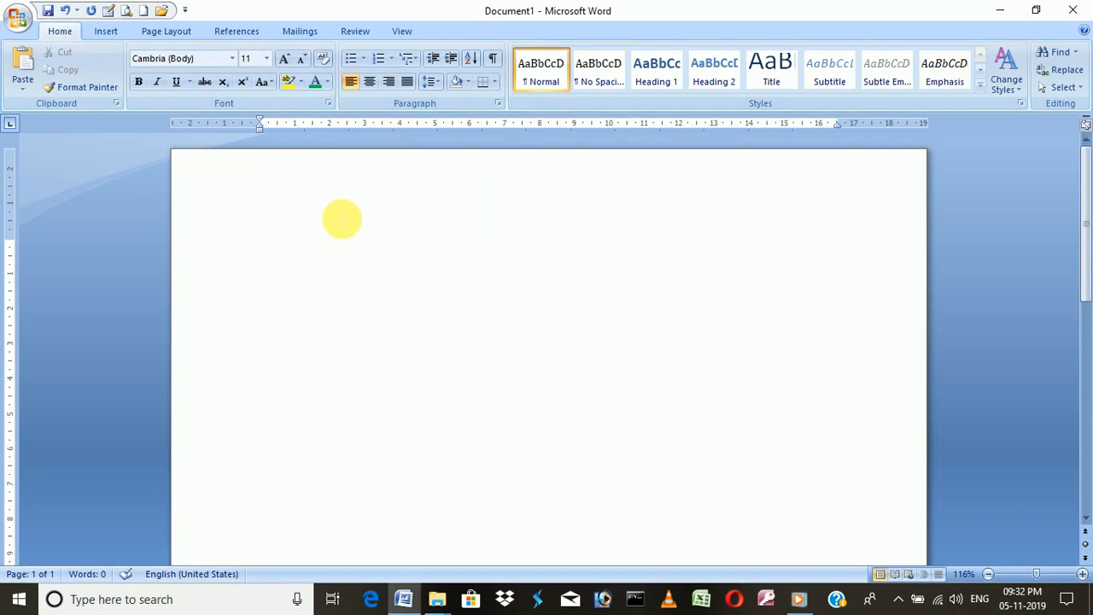
text(=)
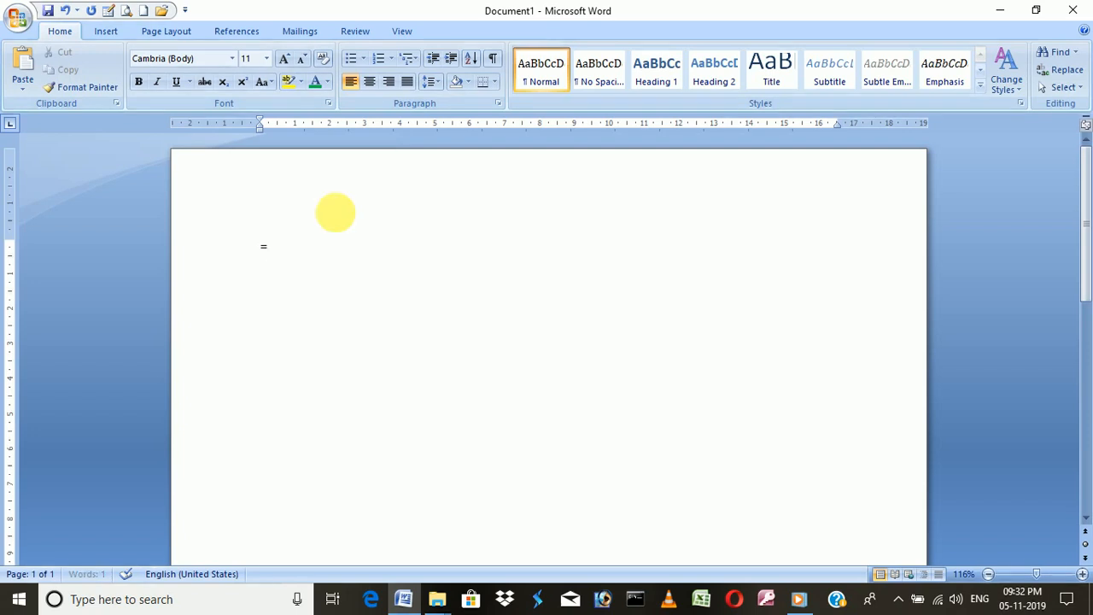
text(ran)
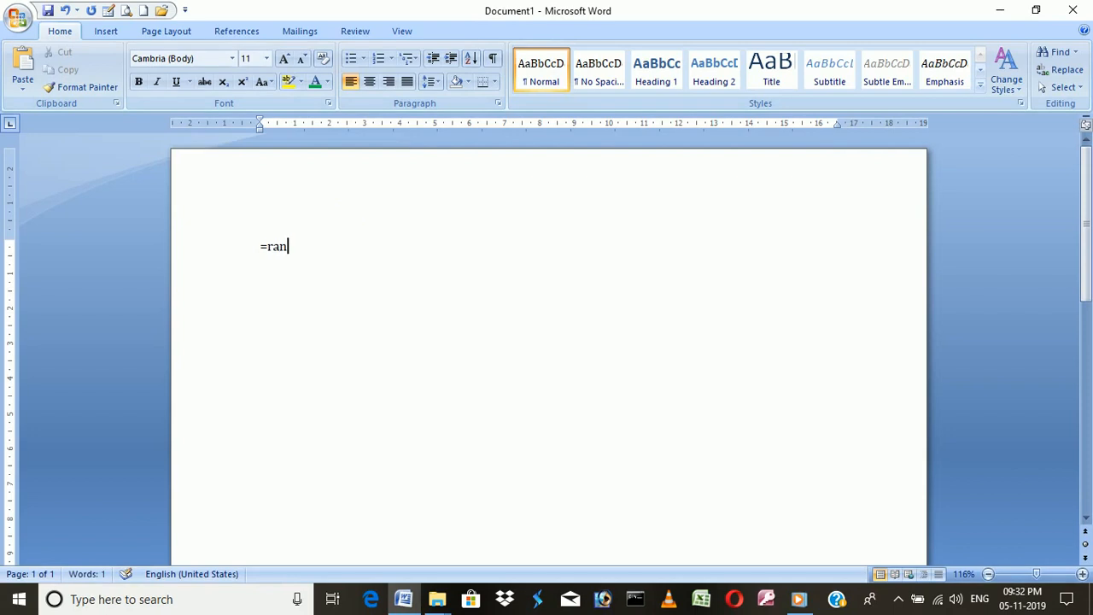
text(d())
key(Return)
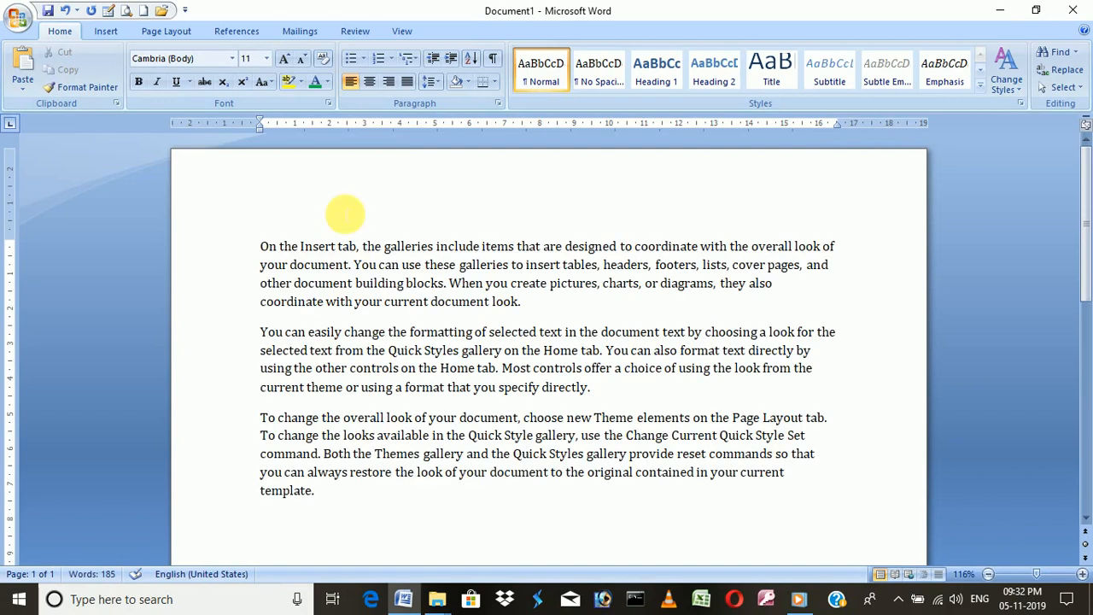
- Generate a second set of sample paragraphs with =rand() below the existing text
scroll(305, 506, down, 2)
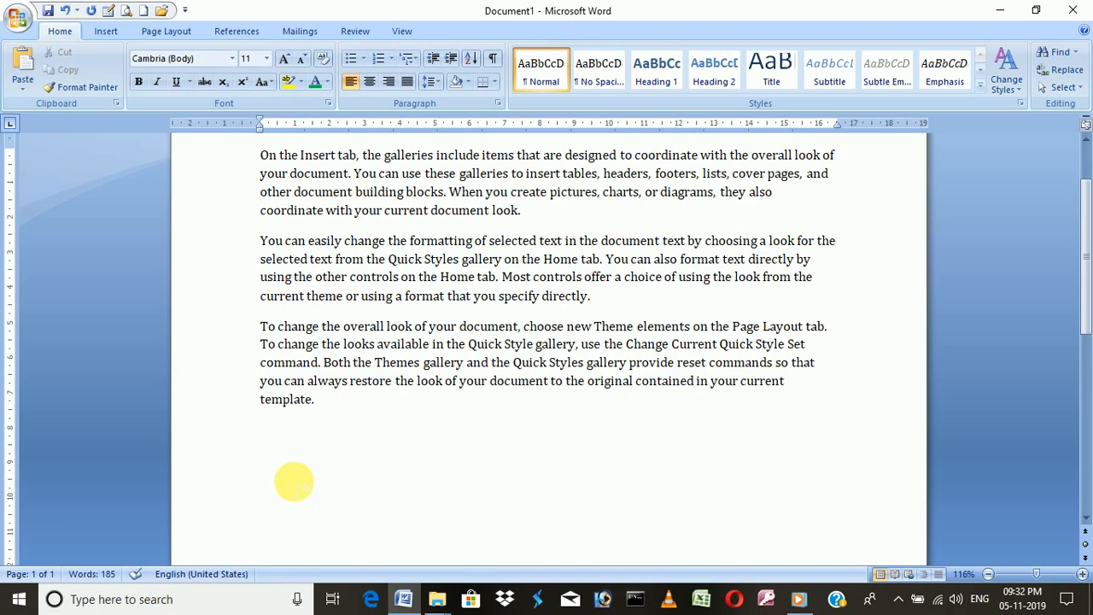
text(=ra)
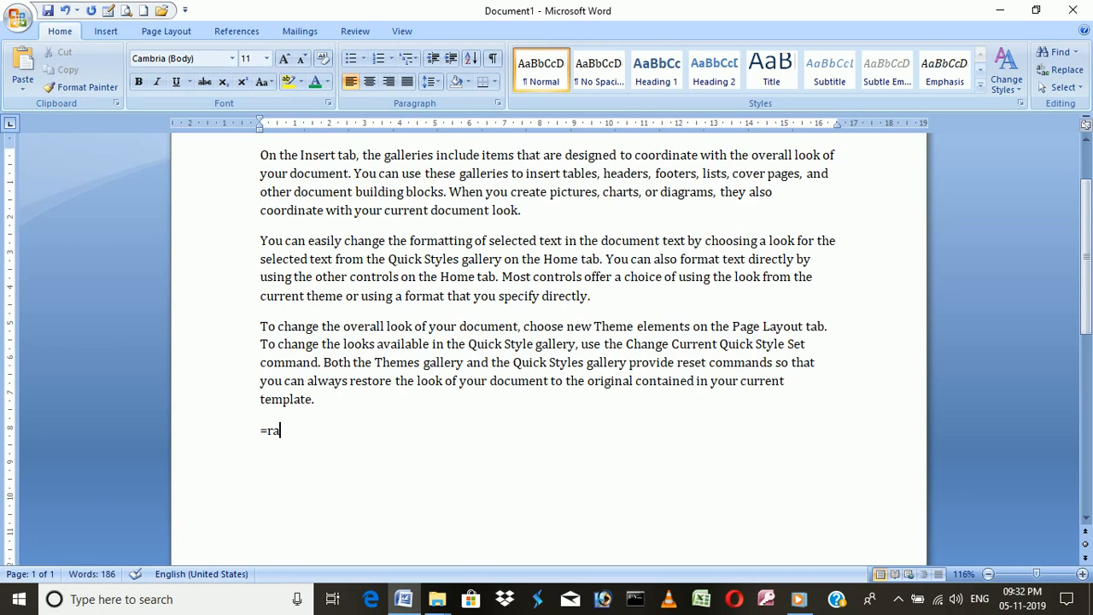
text(nd())
key(Return)
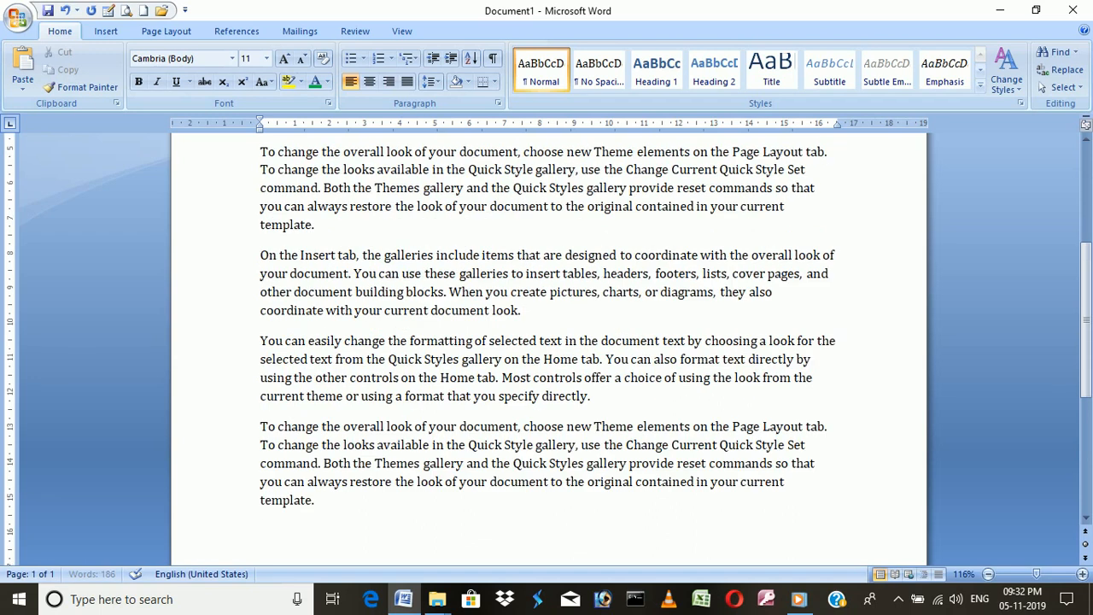
scroll(439, 283, up, 5)
scroll(441, 295, down, 1)
scroll(439, 295, up, 1)
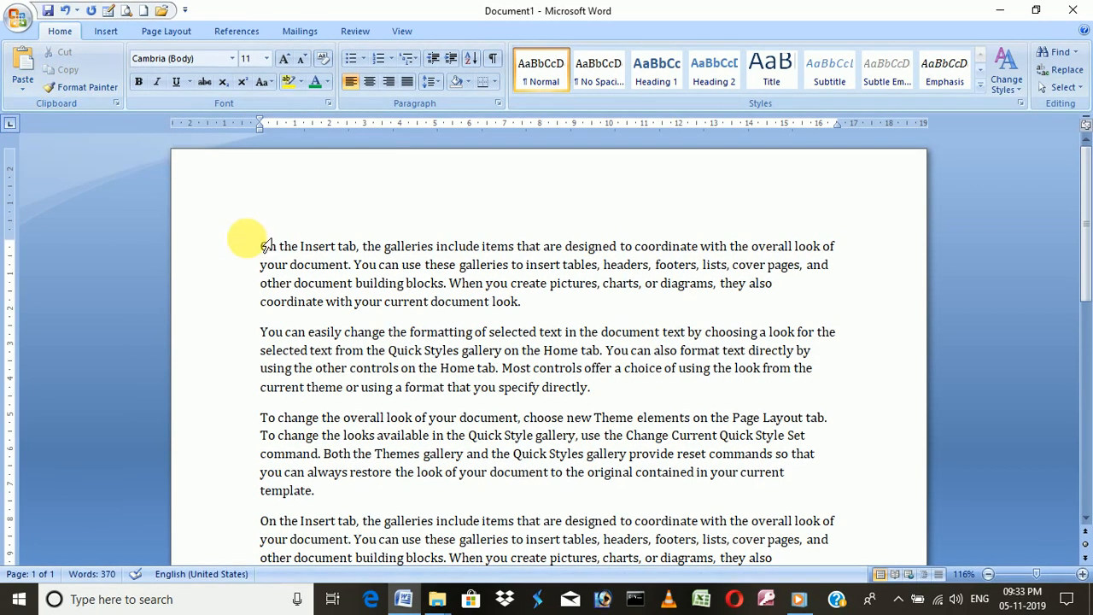
click(21, 90)
click(19, 88)
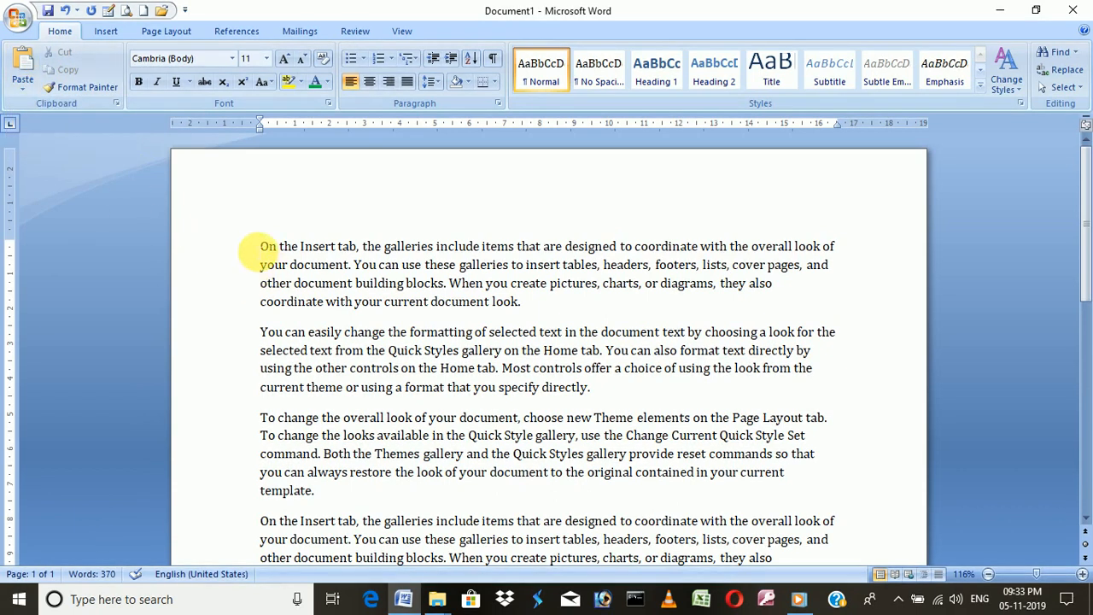
- Cut "On the Insert tab" from the beginning of the first paragraph and paste it at that paragraph's end
mouse_move(269, 247)
mouse_down()
mouse_move(291, 247)
mouse_move(275, 247)
mouse_up()
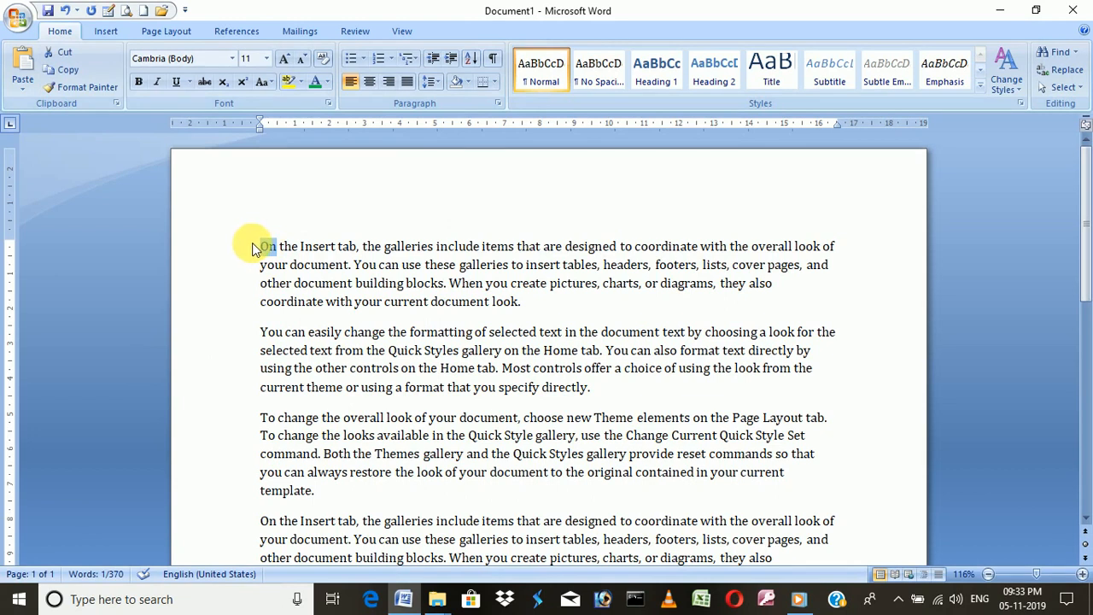
drag(252, 246, 309, 247)
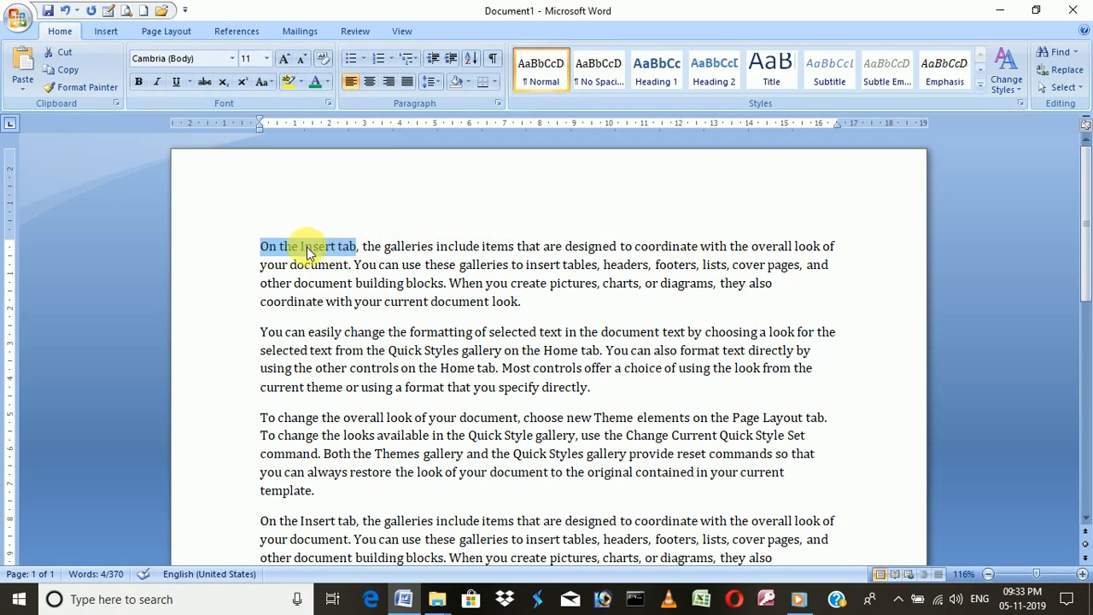
right_click(307, 248)
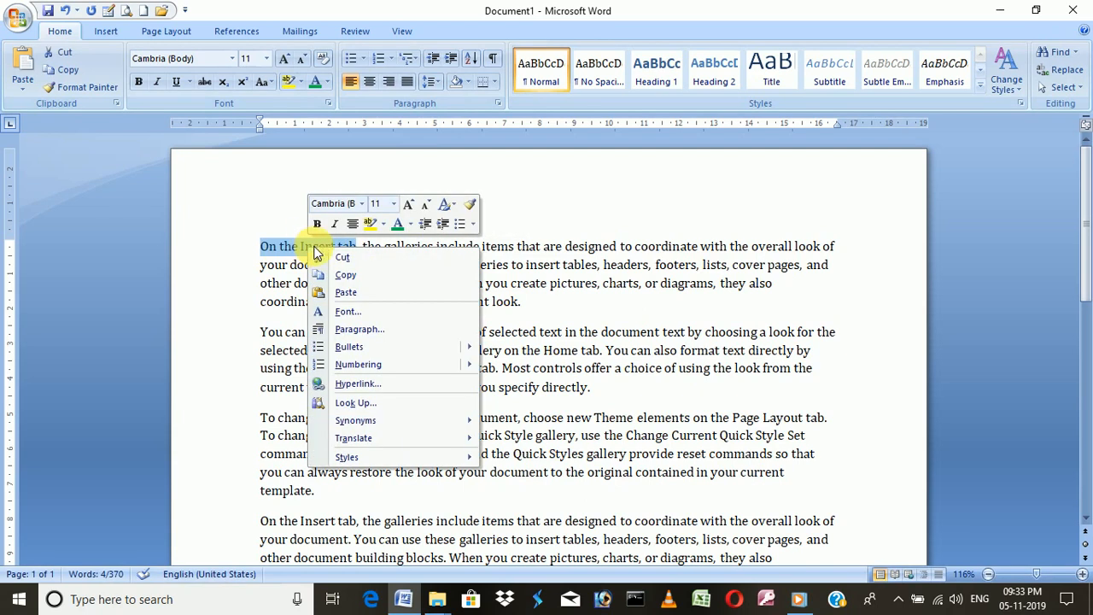
click(345, 278)
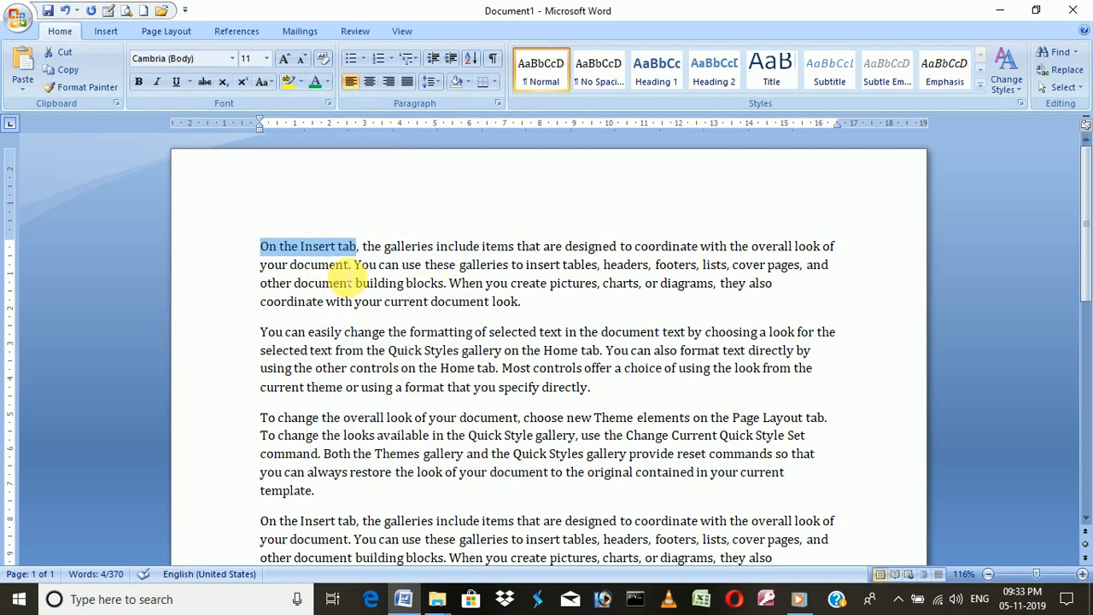
right_click(298, 253)
click(328, 268)
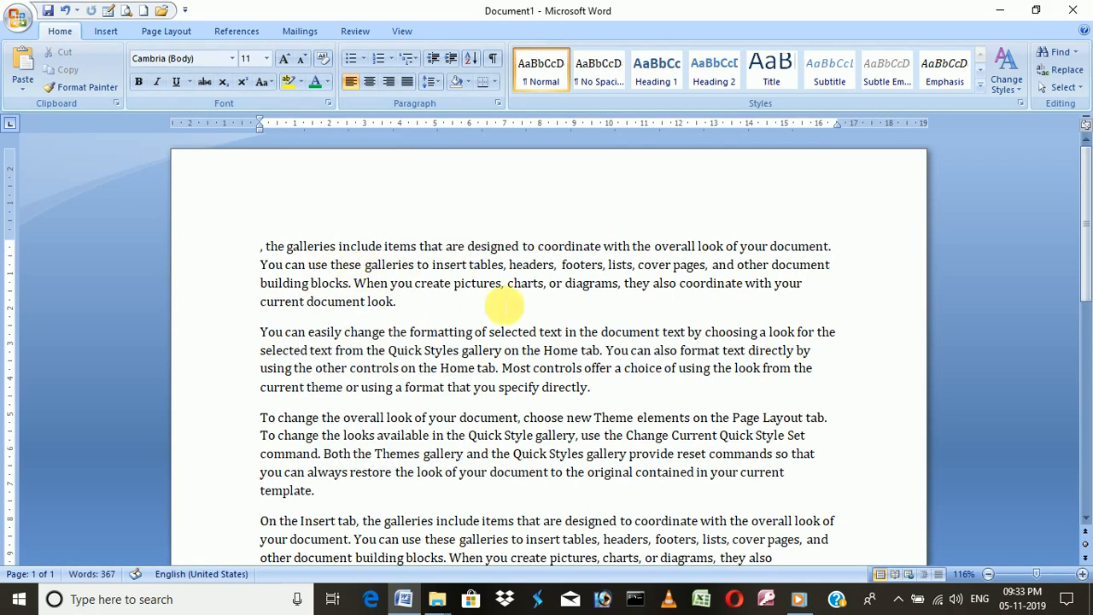
click(399, 303)
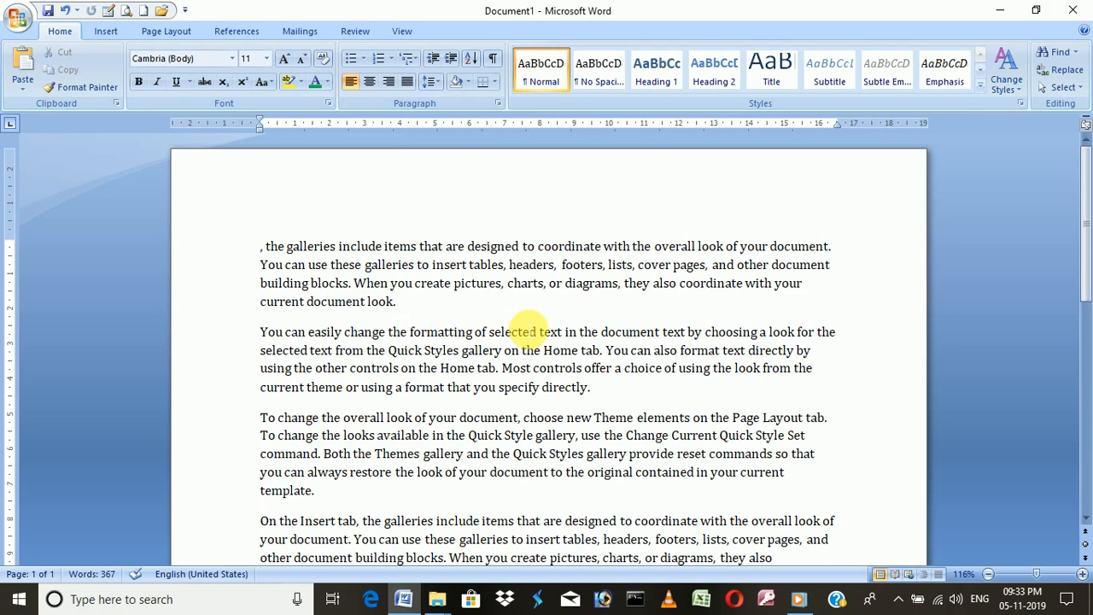
click(26, 72)
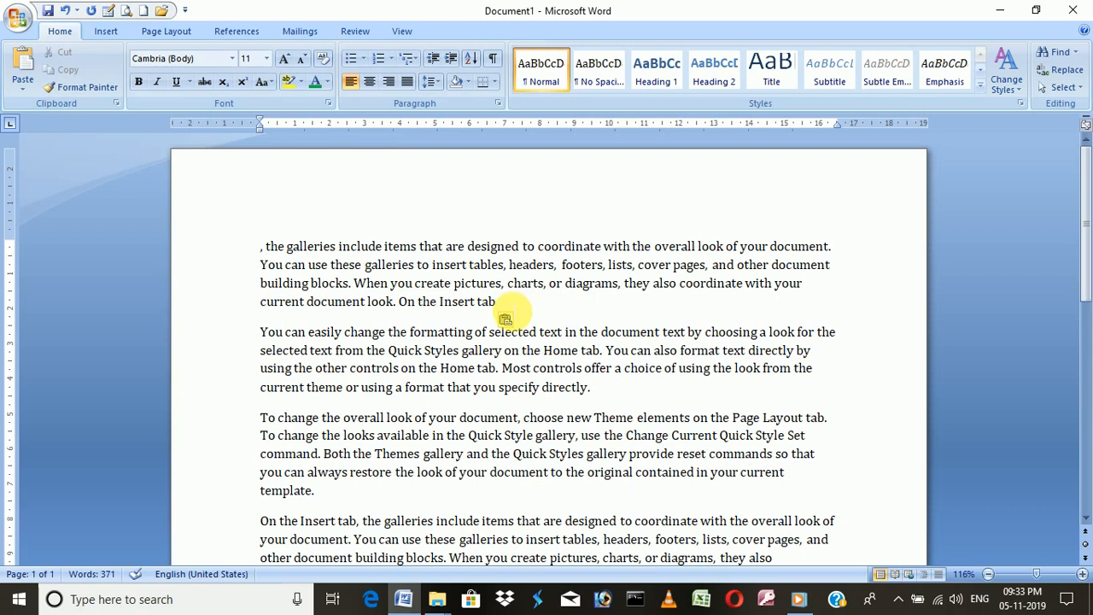
- Copy the last two lines of the first paragraph, from "building blocks" to "On the Insert tab", and paste them at the paragraph's start
drag(508, 305, 261, 284)
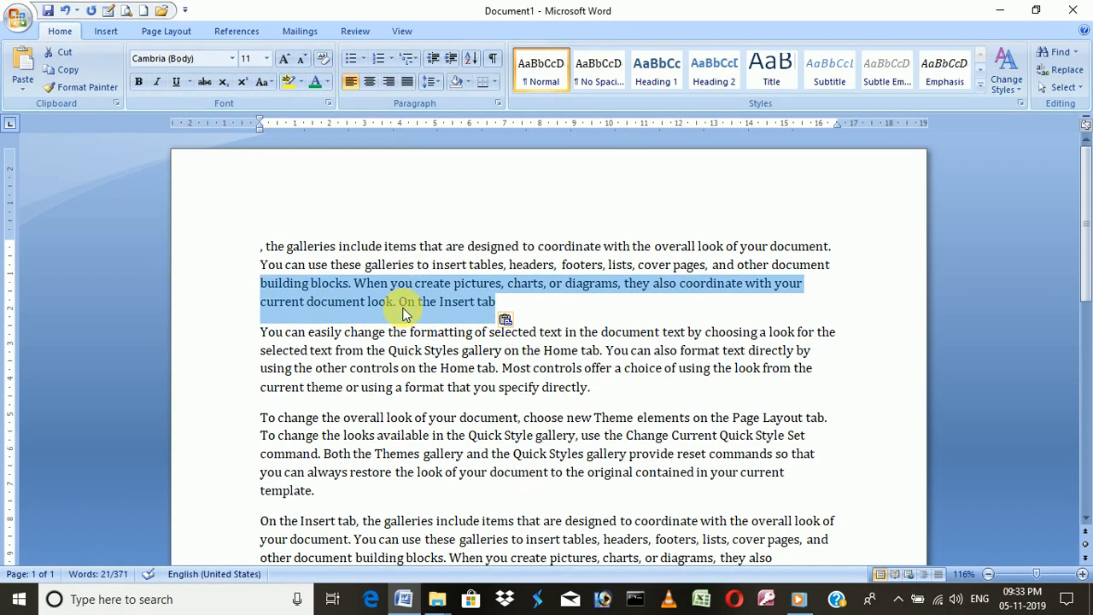
right_click(427, 307)
click(437, 337)
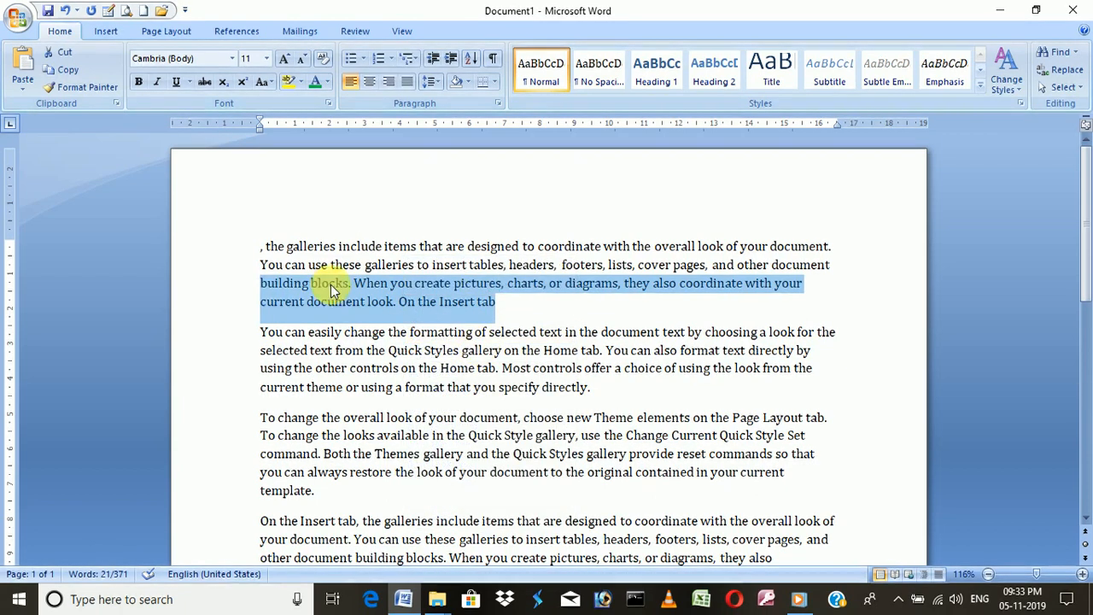
click(261, 247)
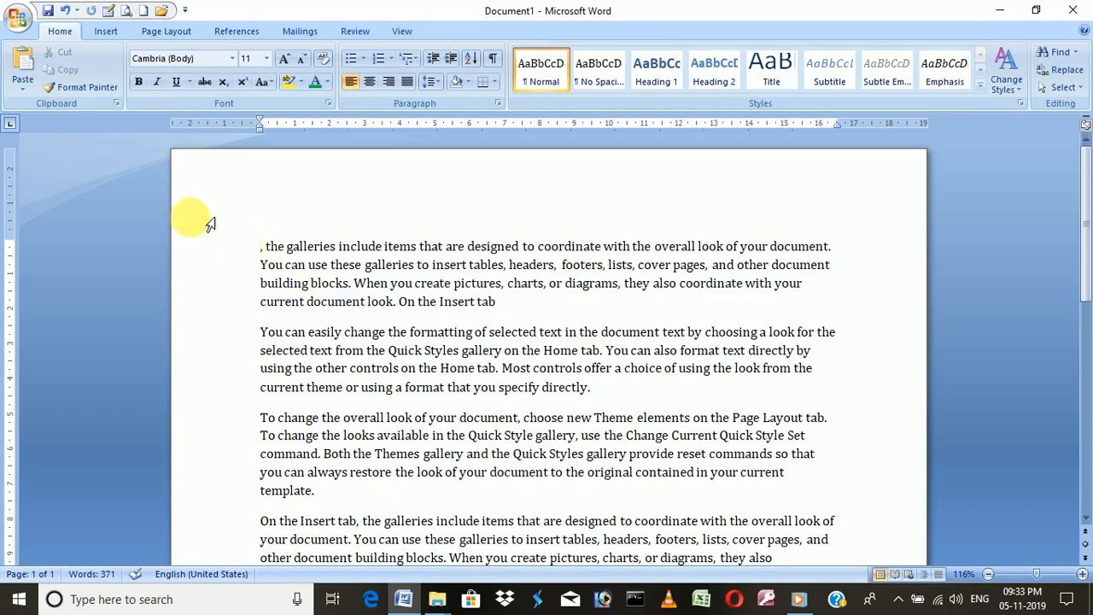
click(29, 68)
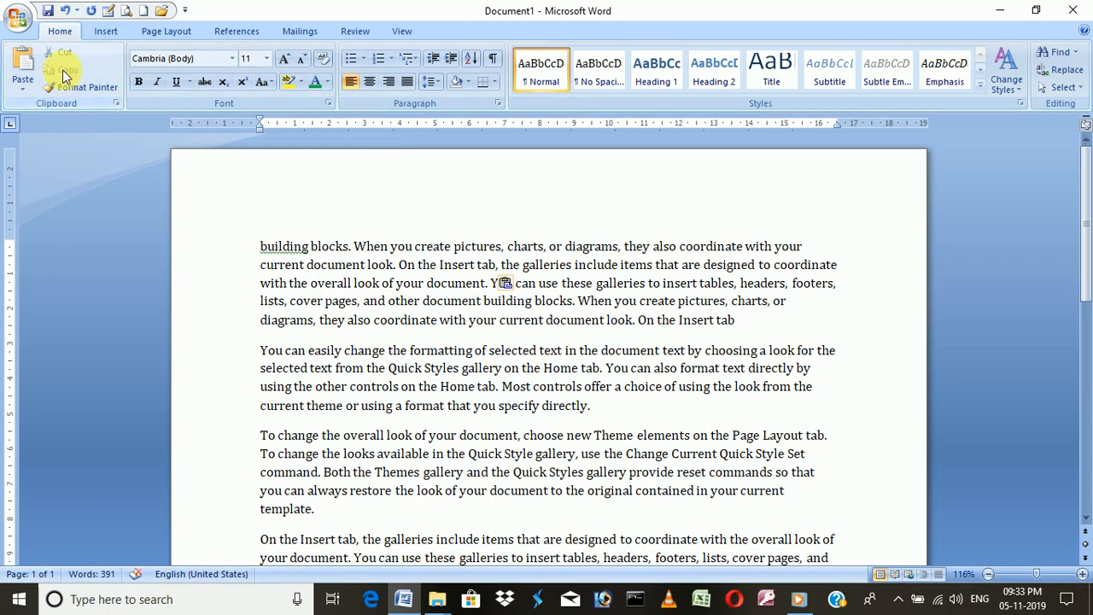
- Cut "building blocks" from the start of the first paragraph and paste it at the paragraph's end
drag(259, 246, 347, 253)
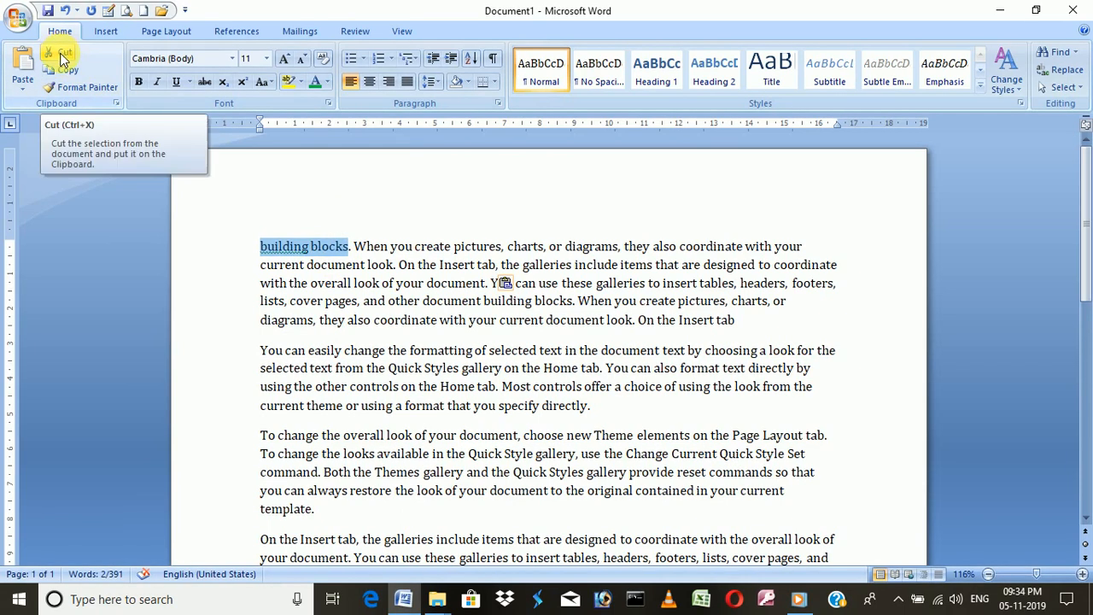
click(64, 56)
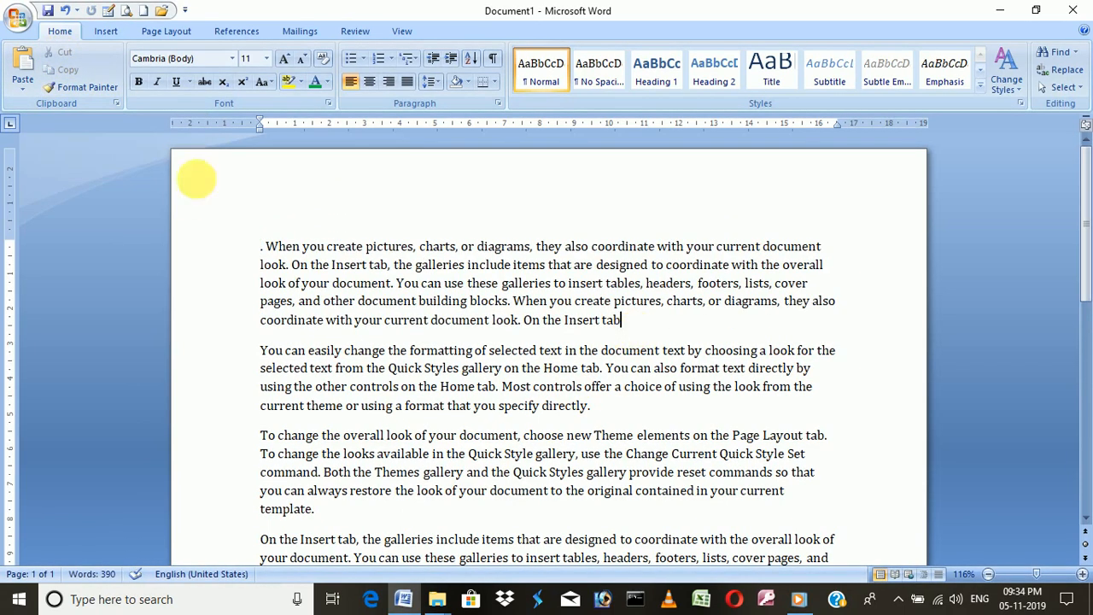
click(23, 69)
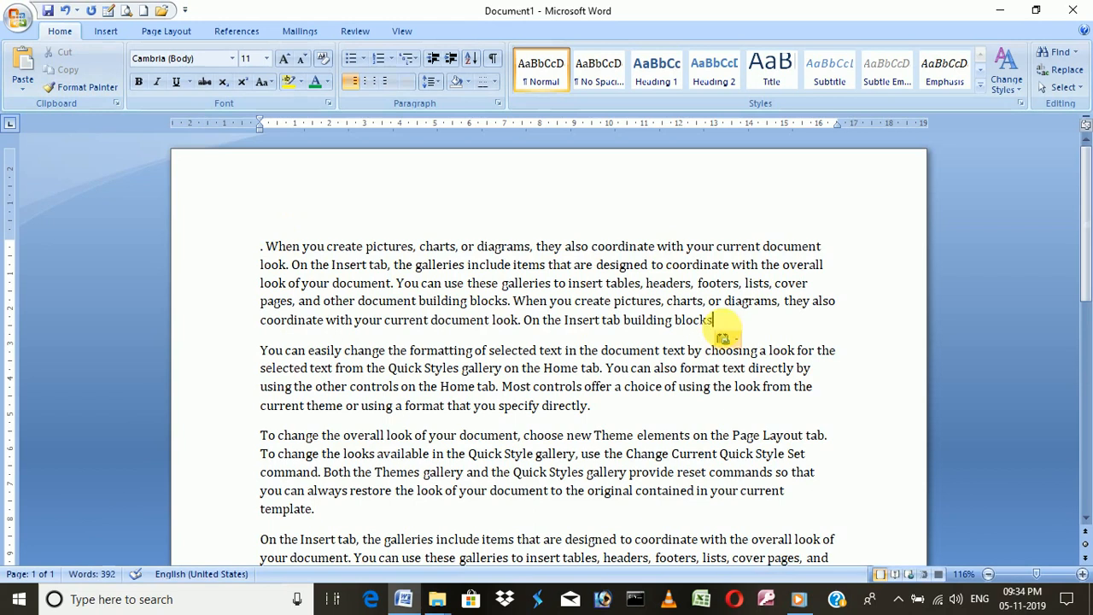
- Copy the word "document" from the first line and paste it at the end of the first paragraph
drag(823, 246, 769, 245)
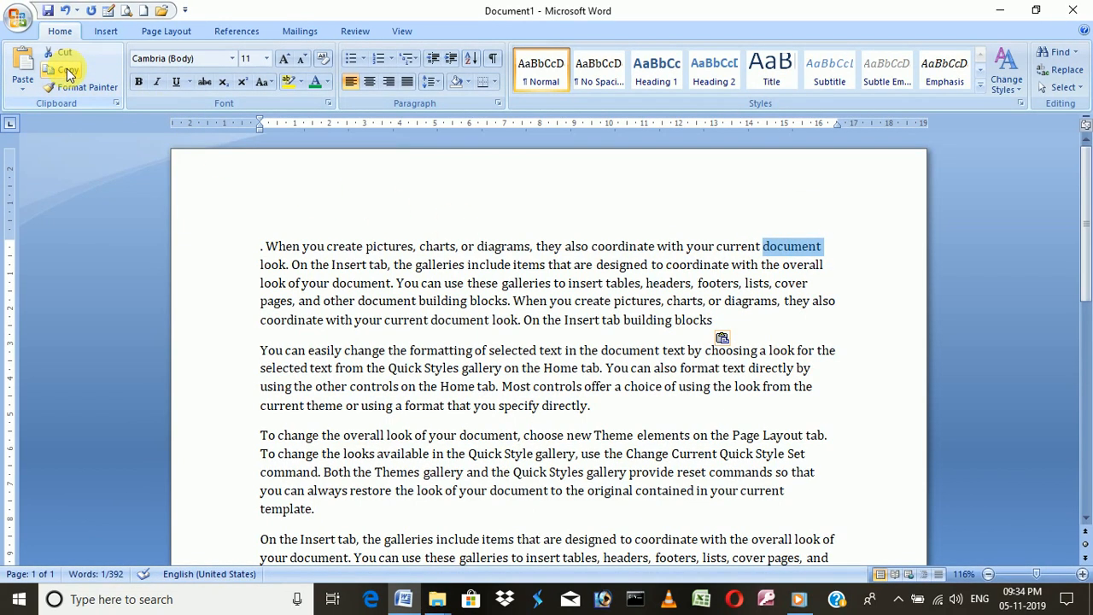
click(724, 326)
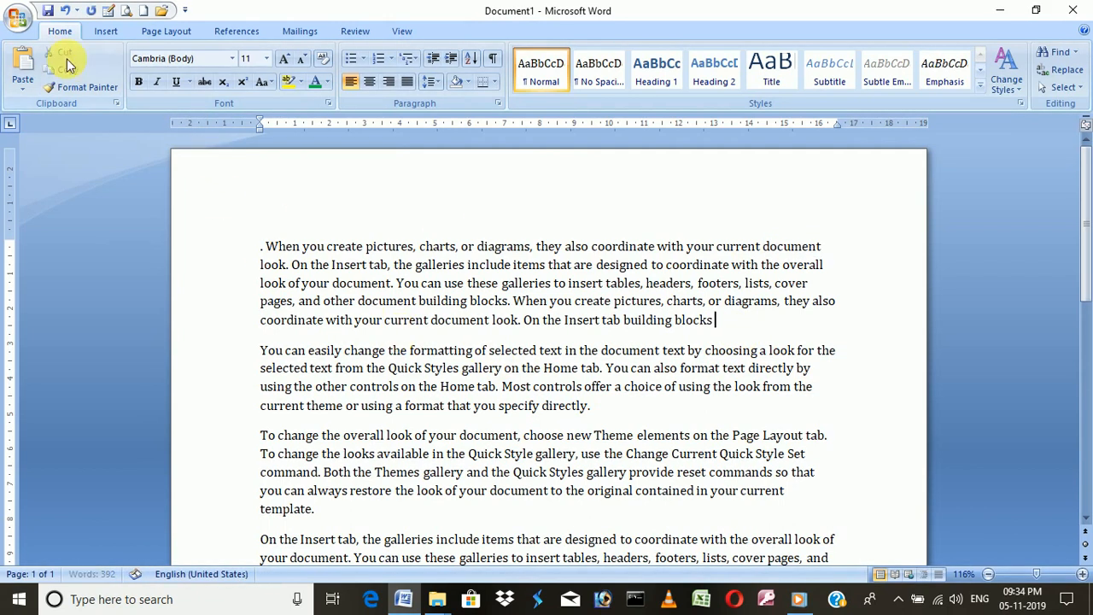
click(24, 62)
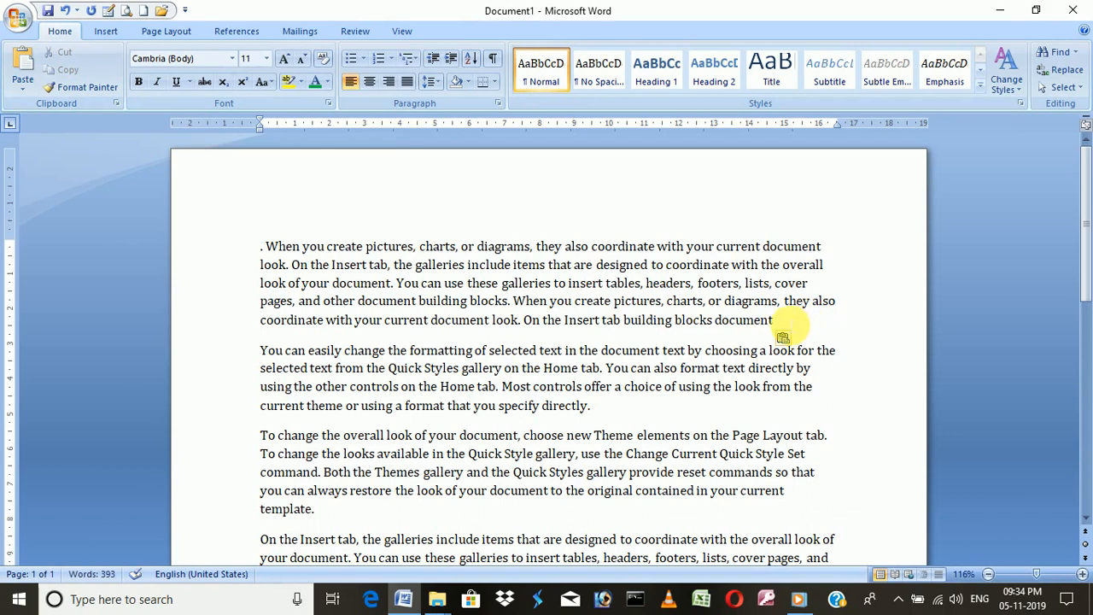
drag(786, 324, 719, 325)
click(838, 329)
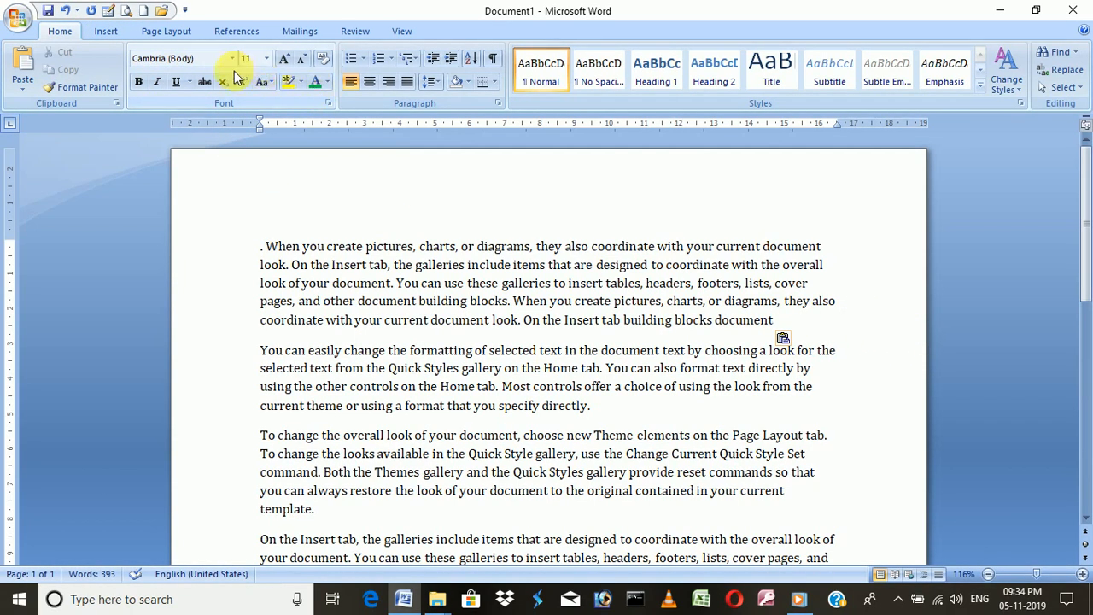
click(68, 89)
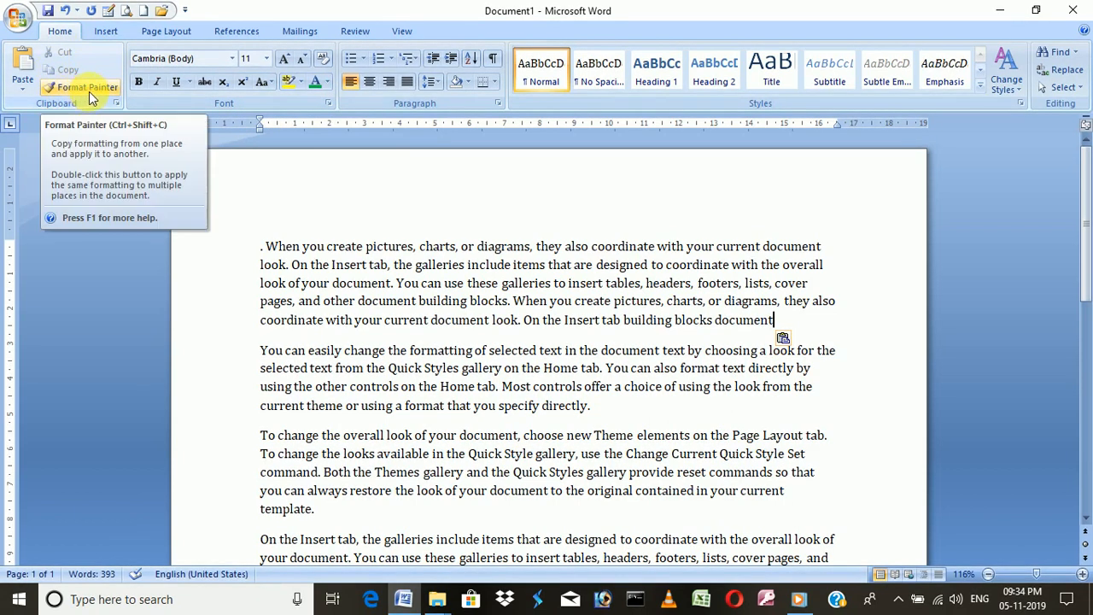
click(85, 89)
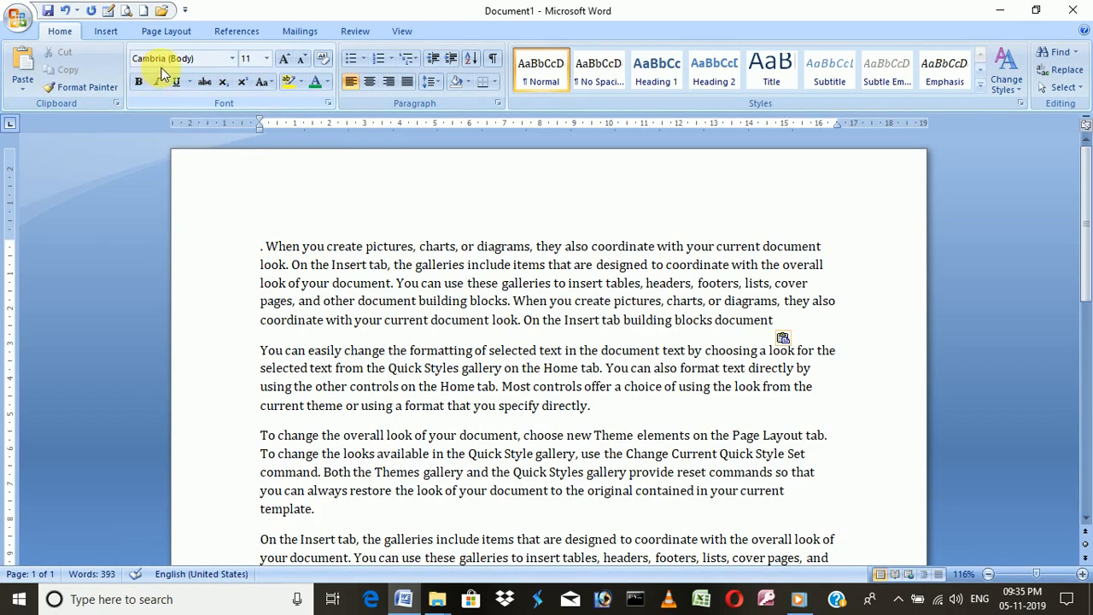
click(229, 59)
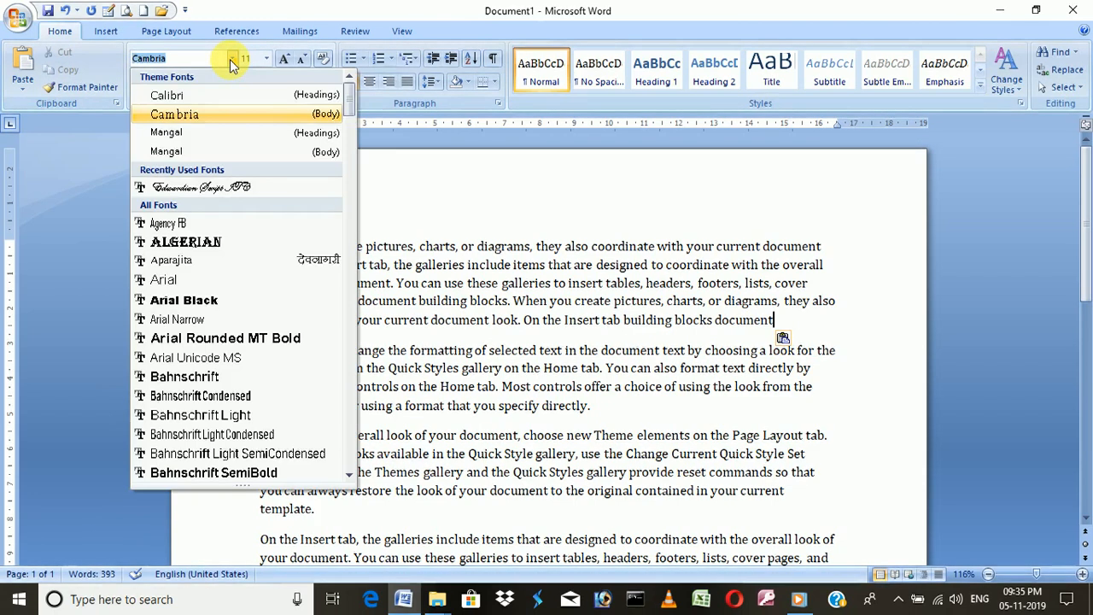
click(230, 59)
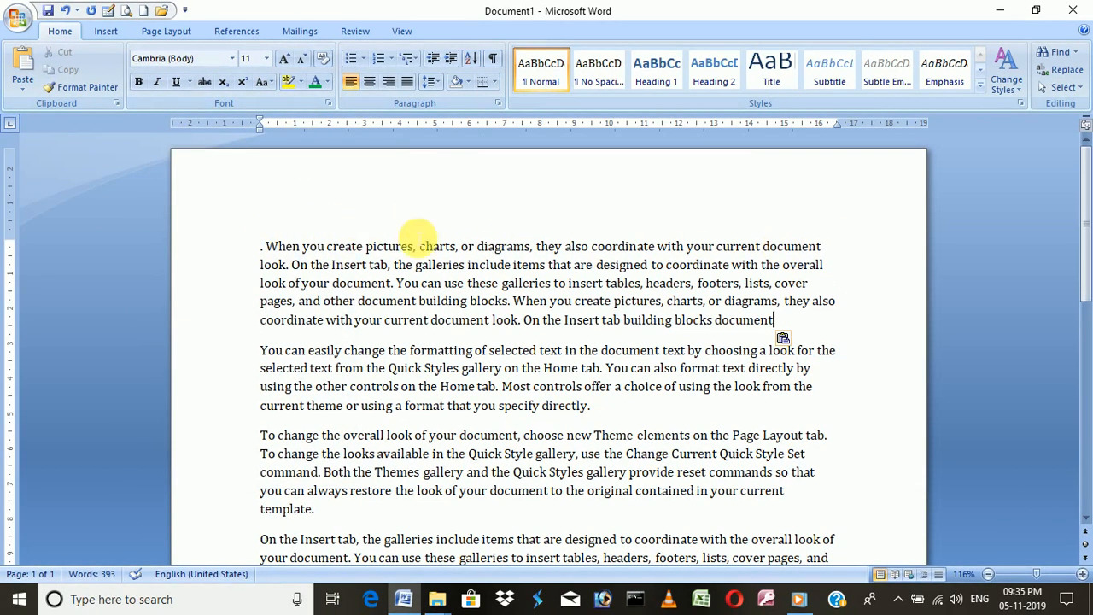
- Change the font of the first paragraph's text to Agency FB
drag(822, 247, 246, 256)
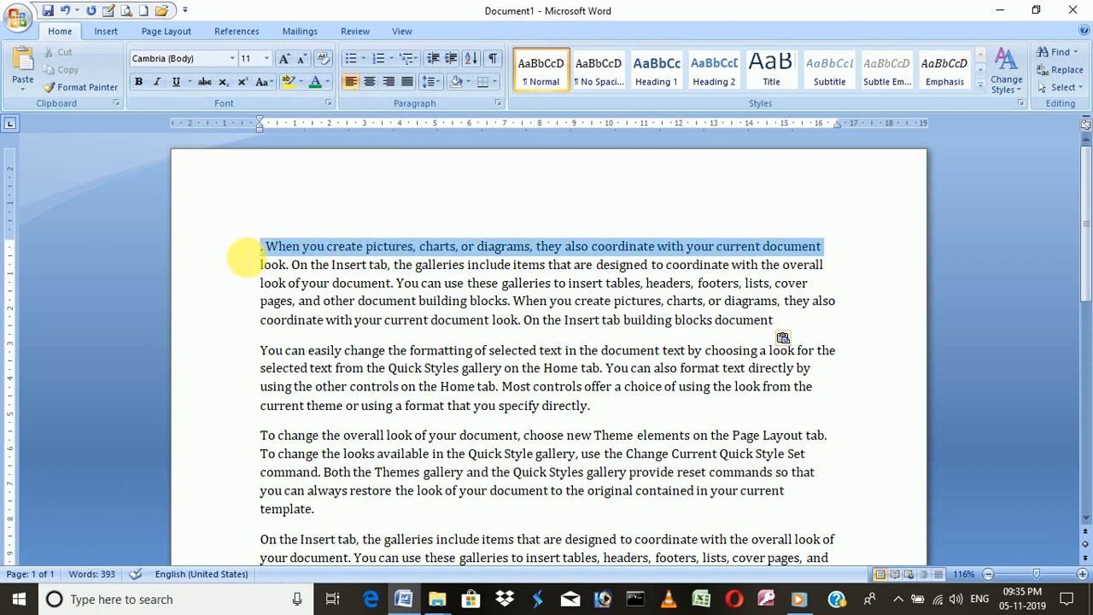
click(300, 246)
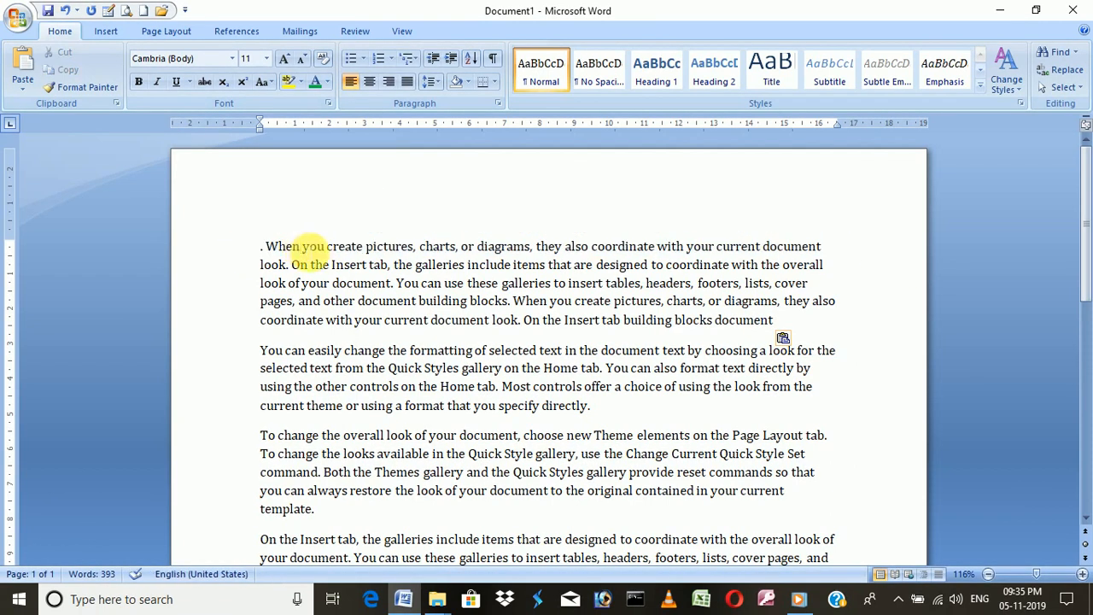
drag(824, 247, 256, 318)
drag(774, 321, 269, 210)
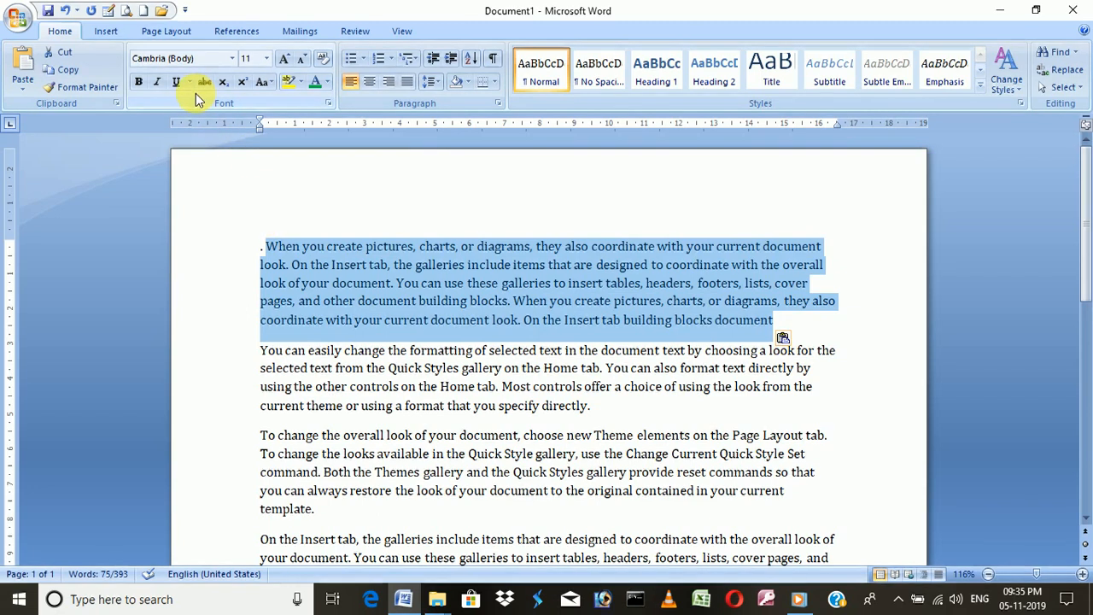
click(232, 58)
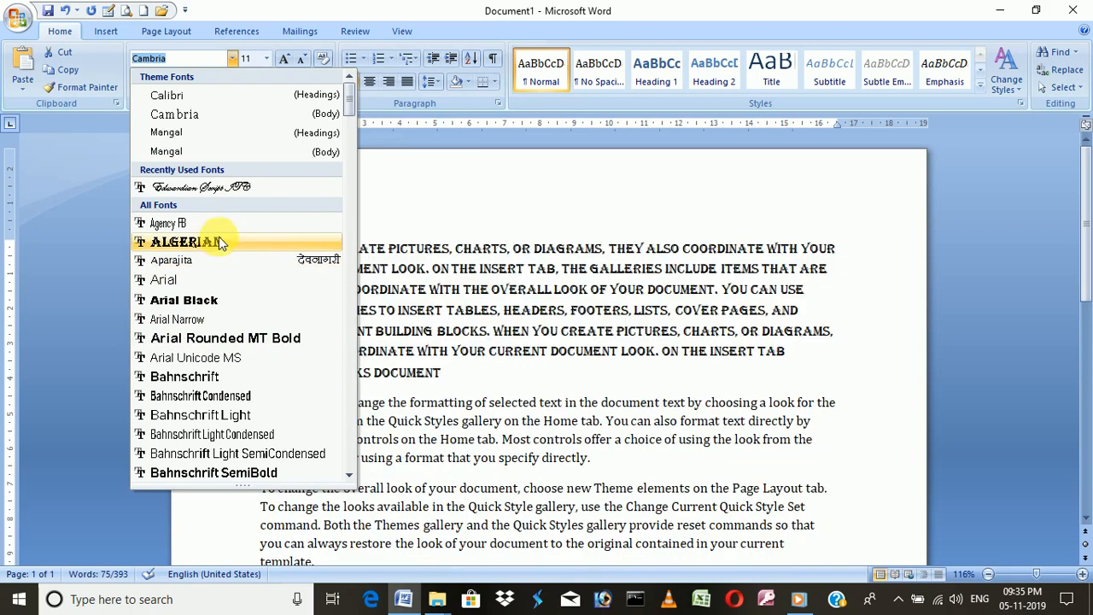
click(218, 223)
click(567, 208)
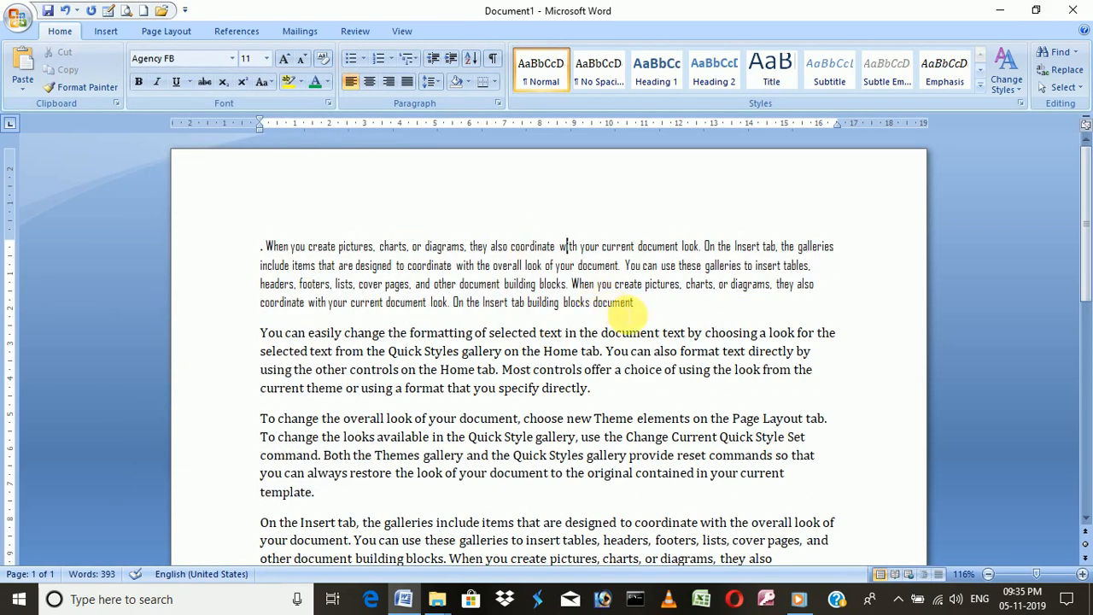
- Set the font size of the entire first paragraph to 14
drag(640, 316, 271, 246)
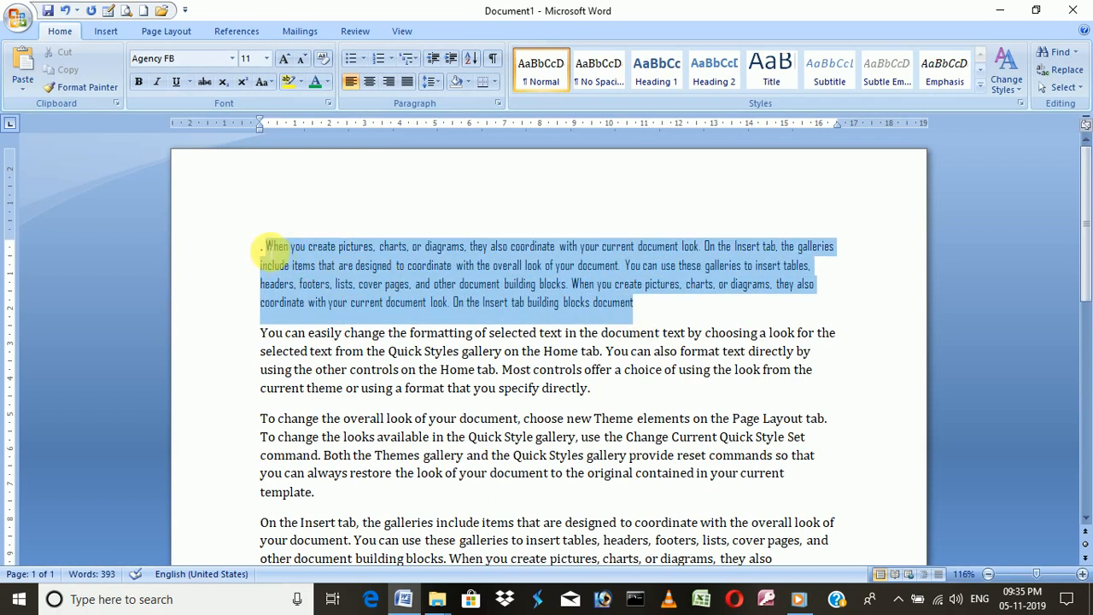
click(407, 183)
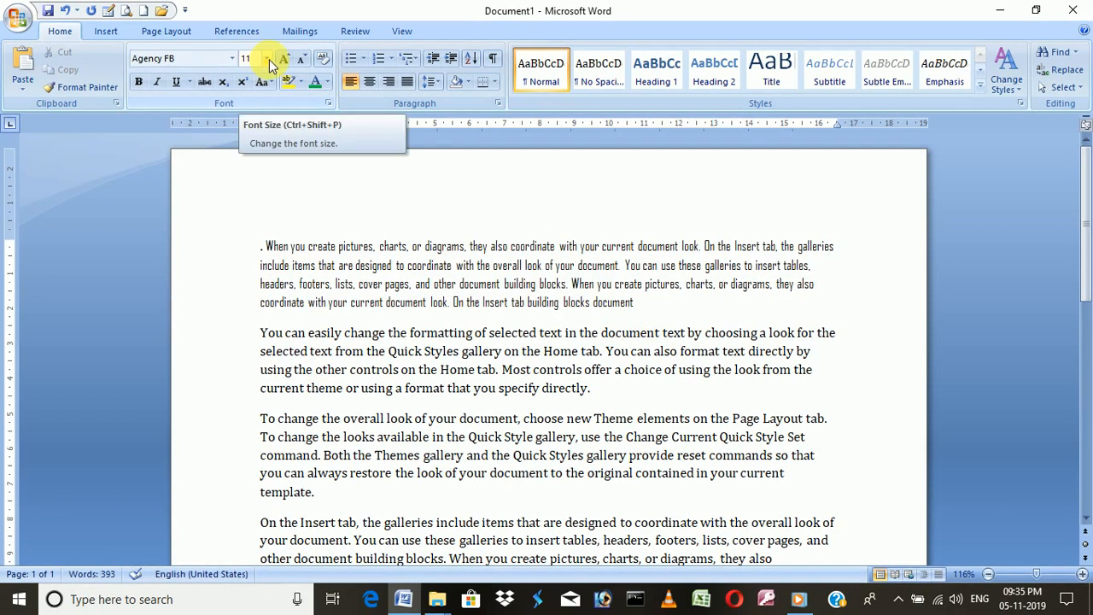
click(267, 60)
click(324, 190)
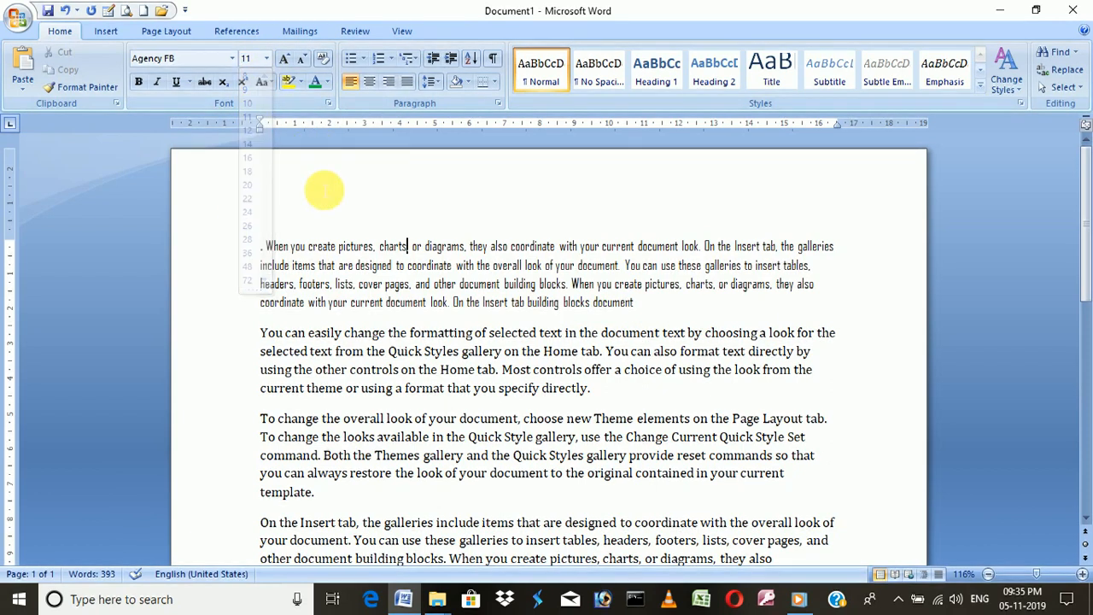
drag(647, 308, 258, 219)
click(267, 59)
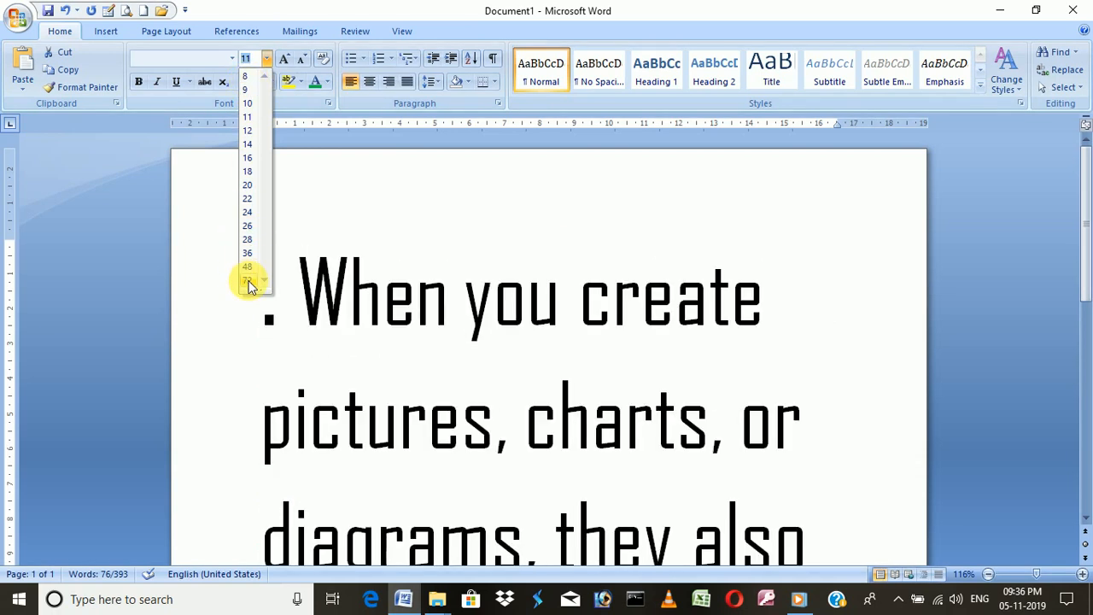
click(248, 148)
click(531, 184)
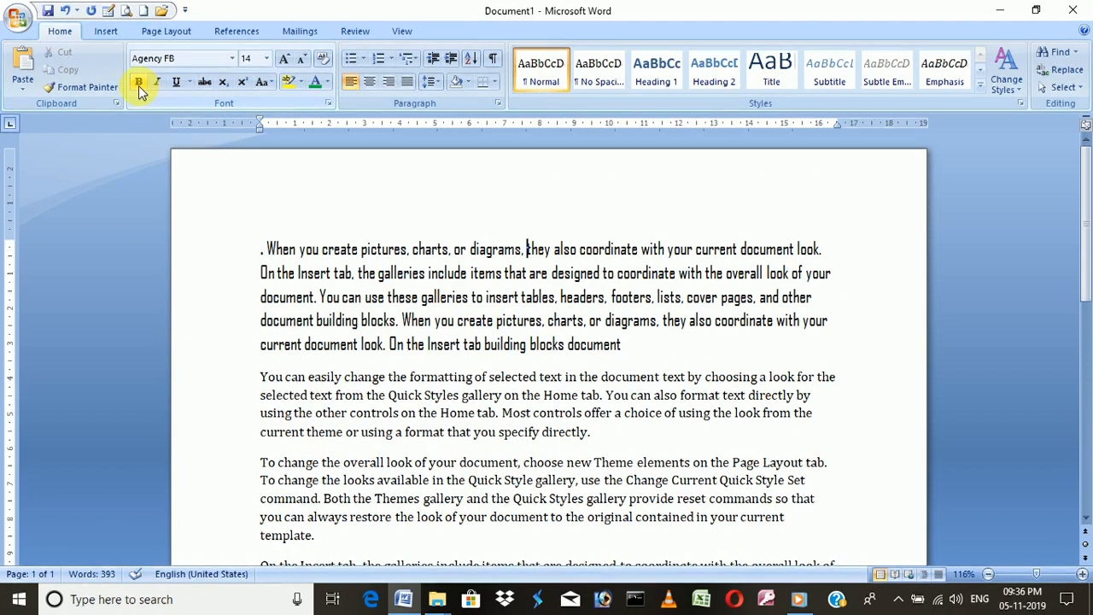
- Make the entire first paragraph bold and italic, without underlining
drag(643, 362, 248, 256)
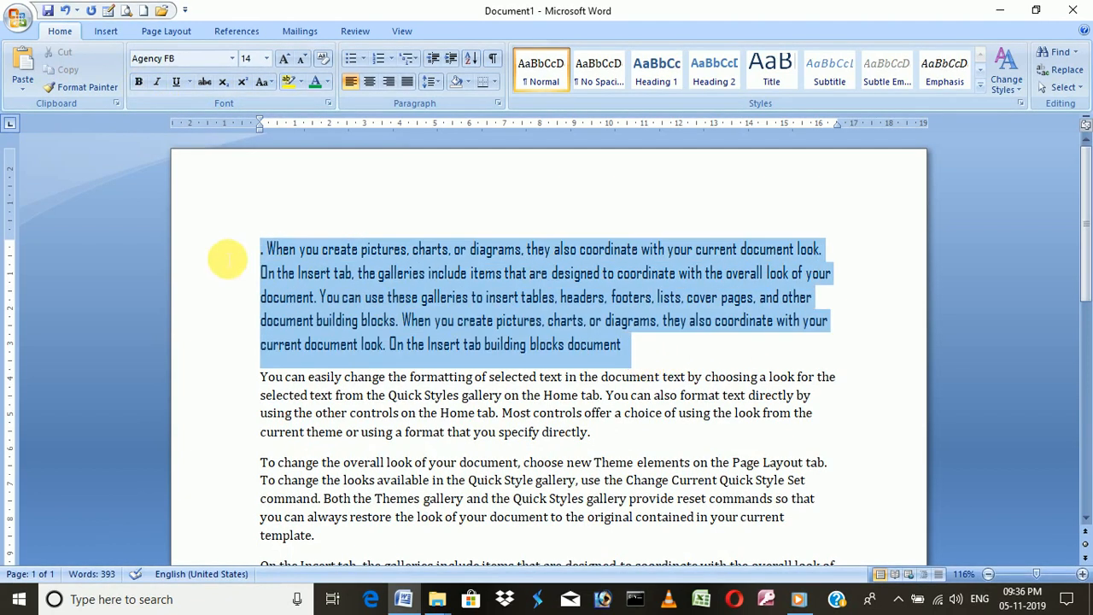
click(139, 83)
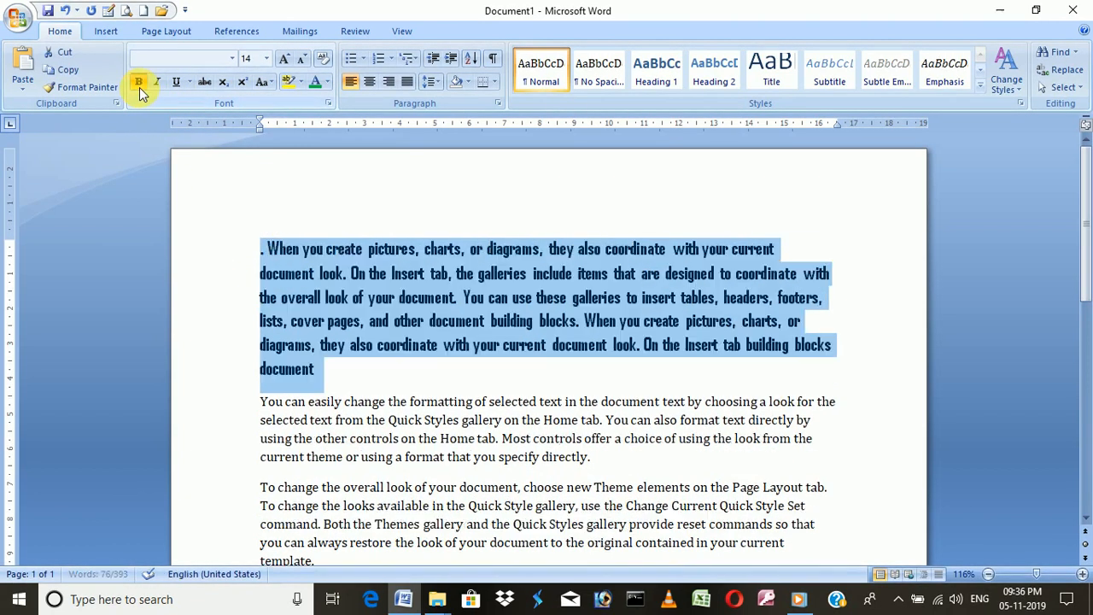
click(157, 82)
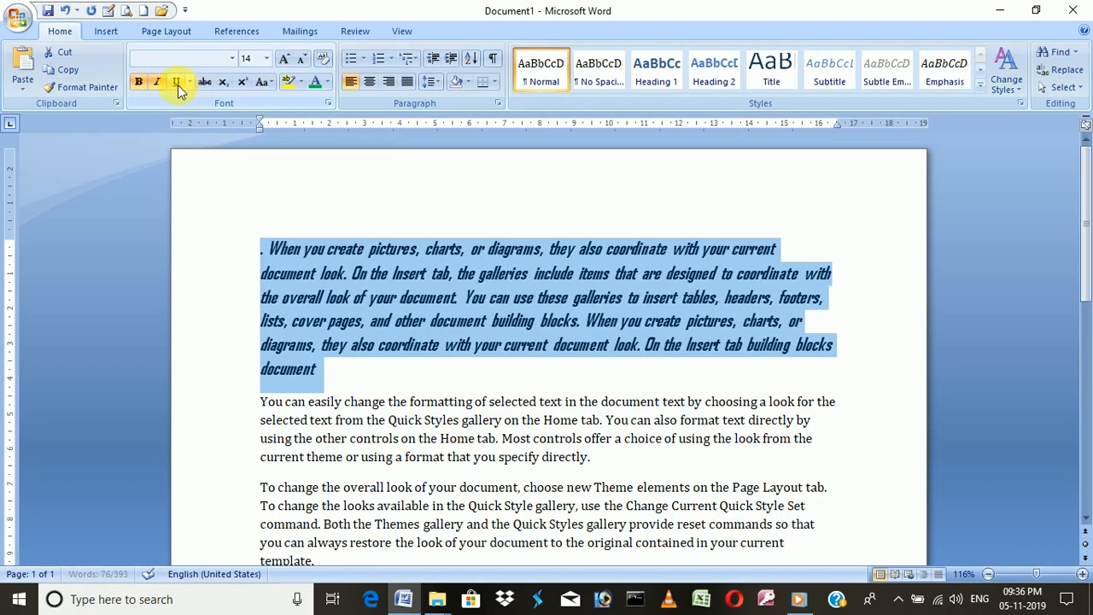
click(177, 83)
click(177, 85)
click(787, 248)
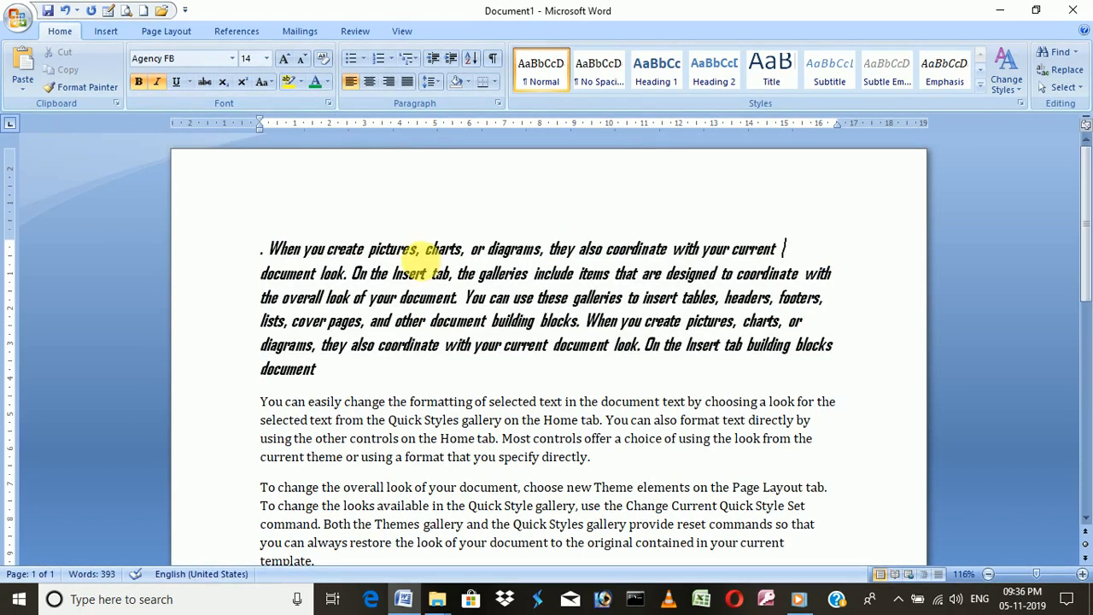
- Split "When you create pictures" off the first paragraph onto its own line and delete the period and space before it
drag(424, 248, 269, 249)
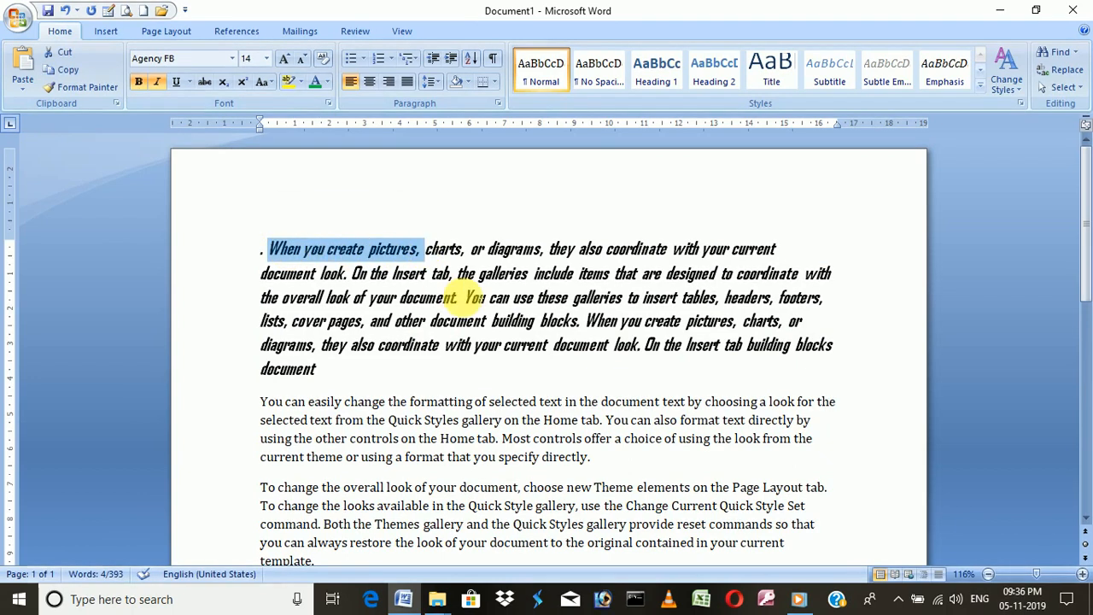
click(418, 259)
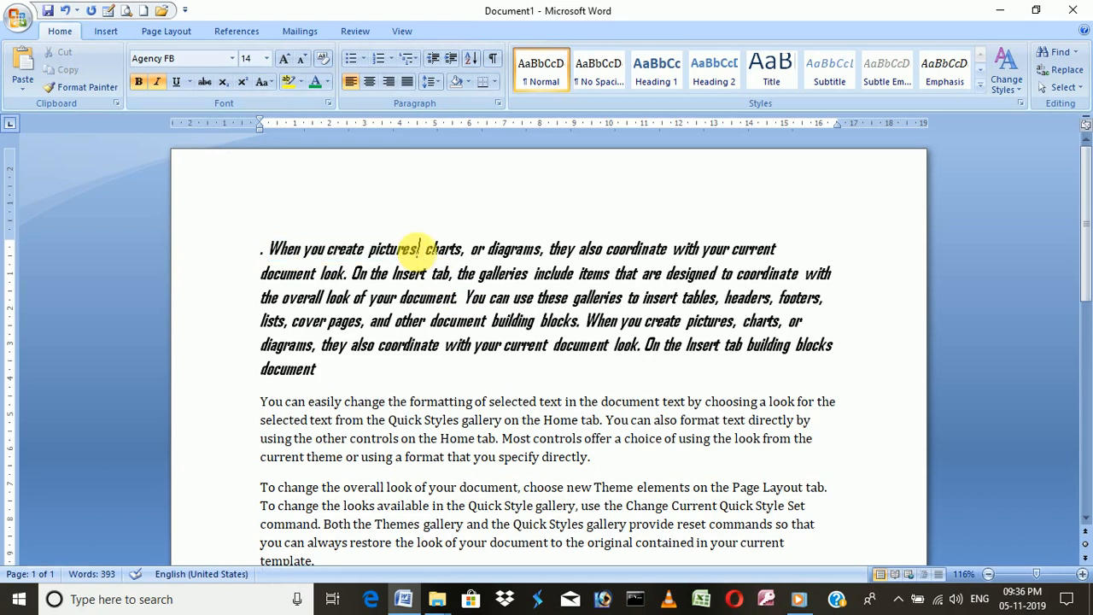
key(Return)
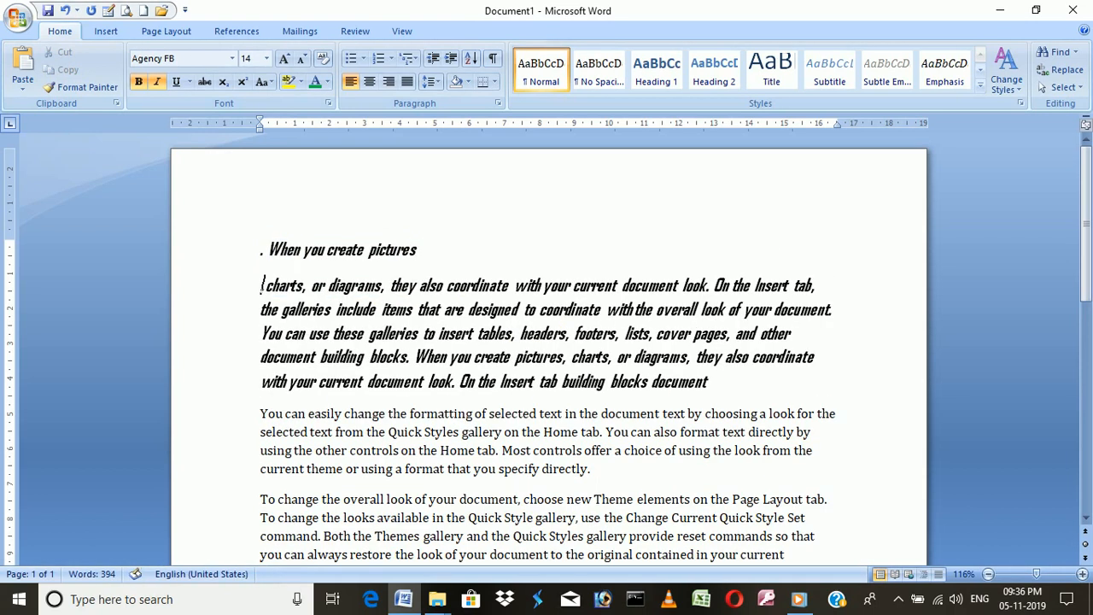
click(267, 249)
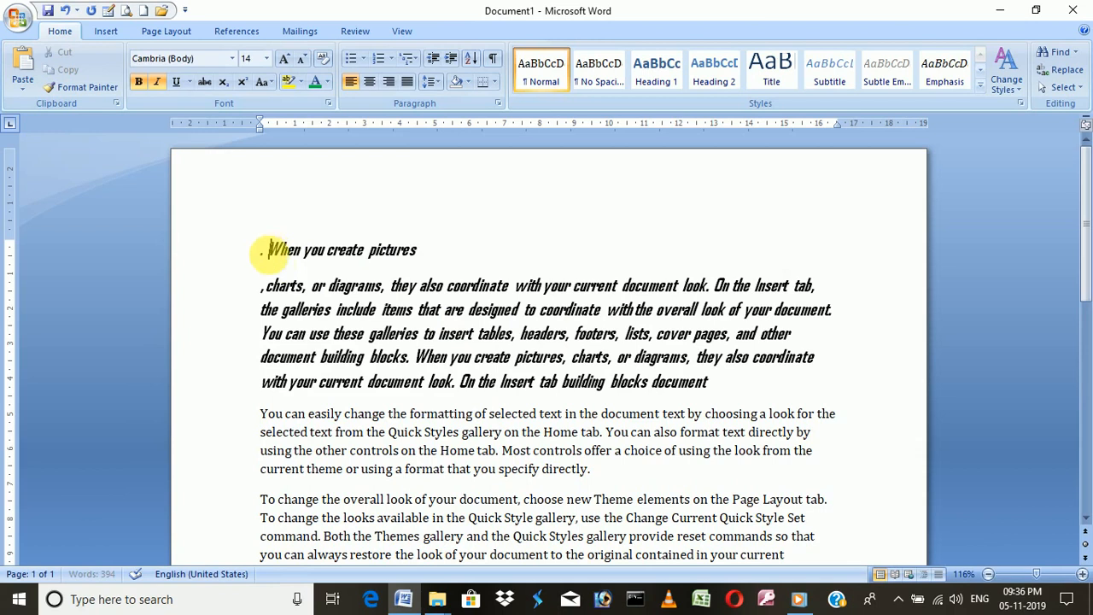
key(BackSpace)
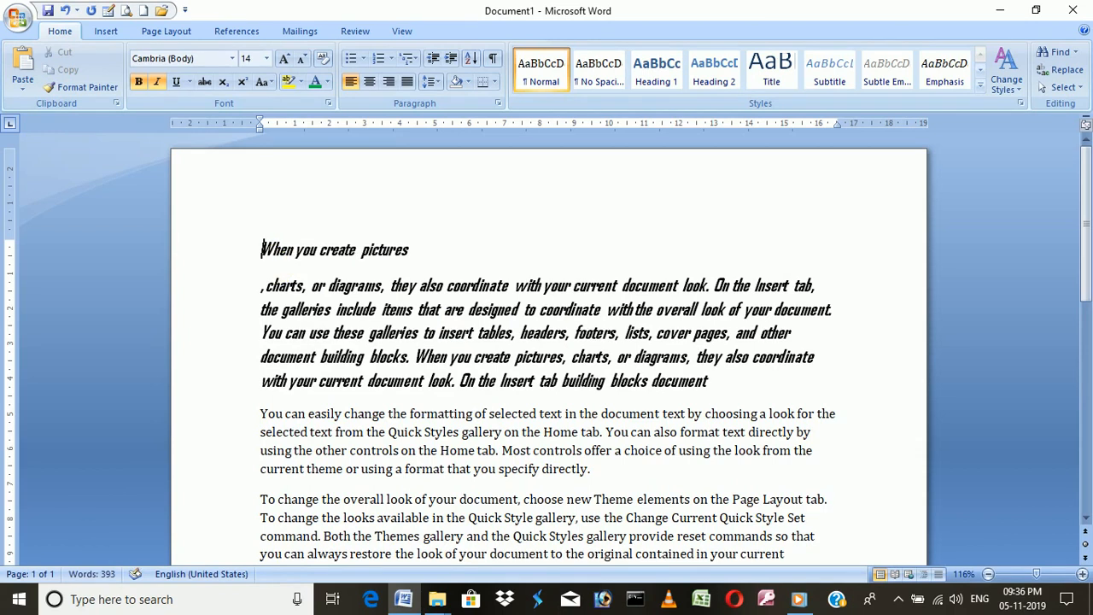
- Underline the first line, "When you create pictures"
drag(422, 247, 227, 249)
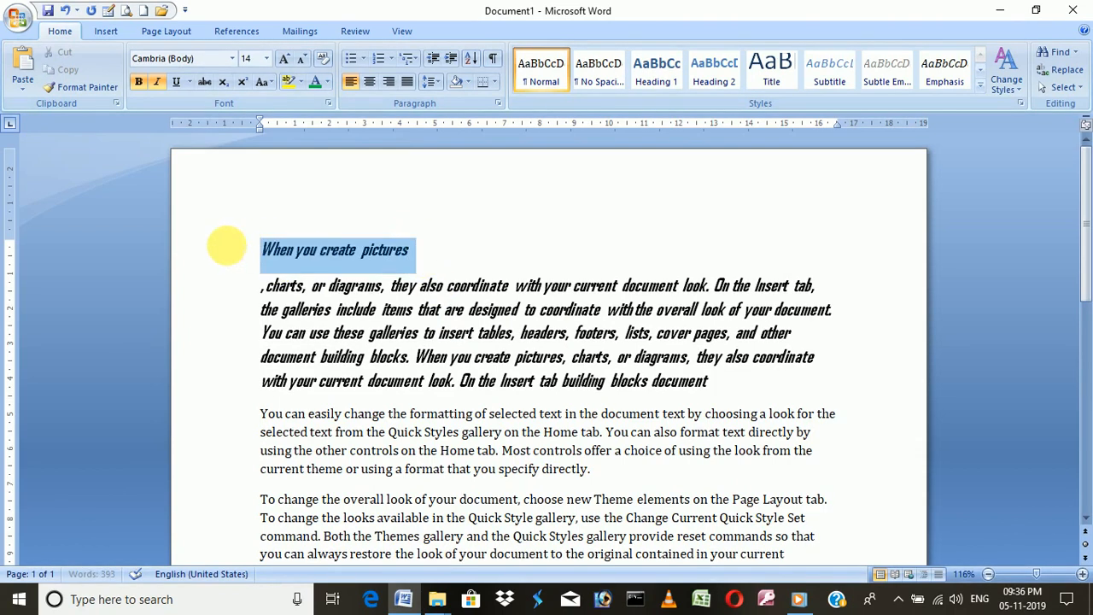
click(175, 82)
click(425, 247)
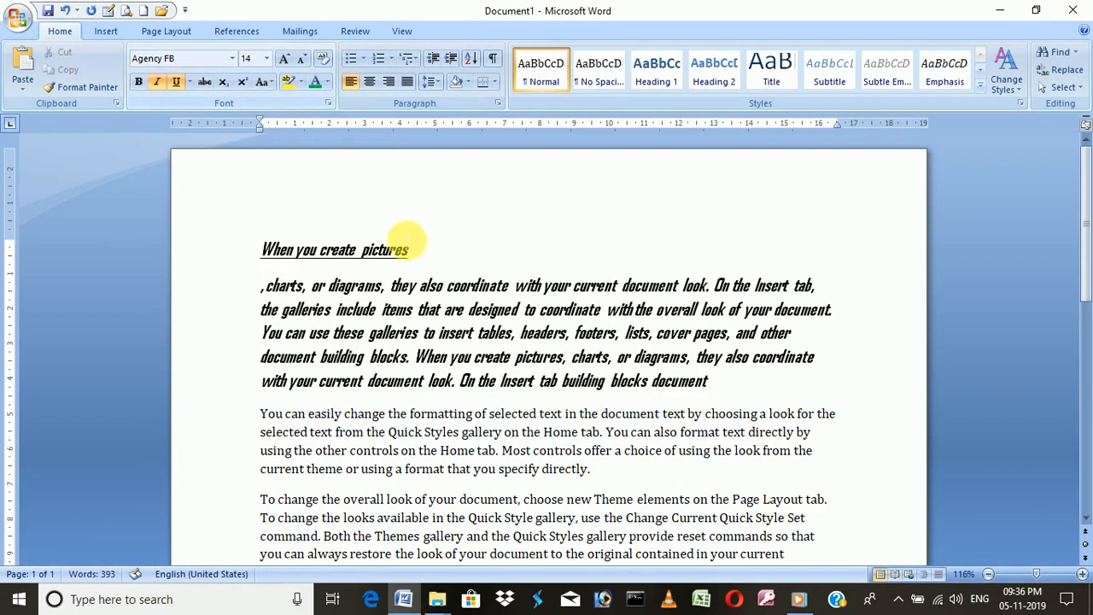
- Remove the bold, italic and underline formatting from the first line, "When you create pictures"
drag(415, 248, 227, 251)
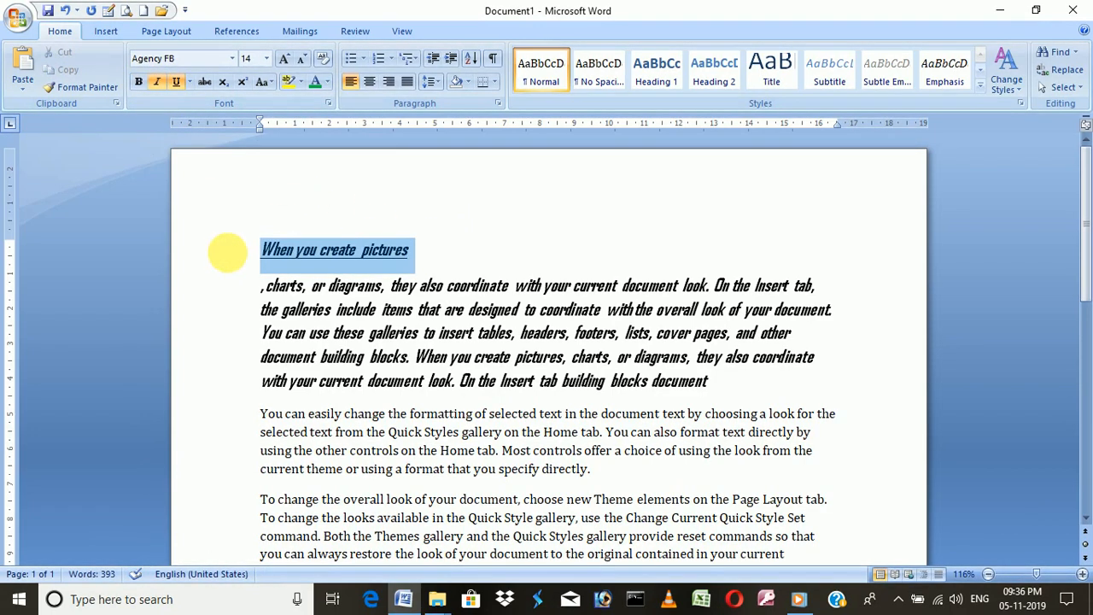
click(148, 80)
click(156, 81)
click(176, 81)
click(412, 256)
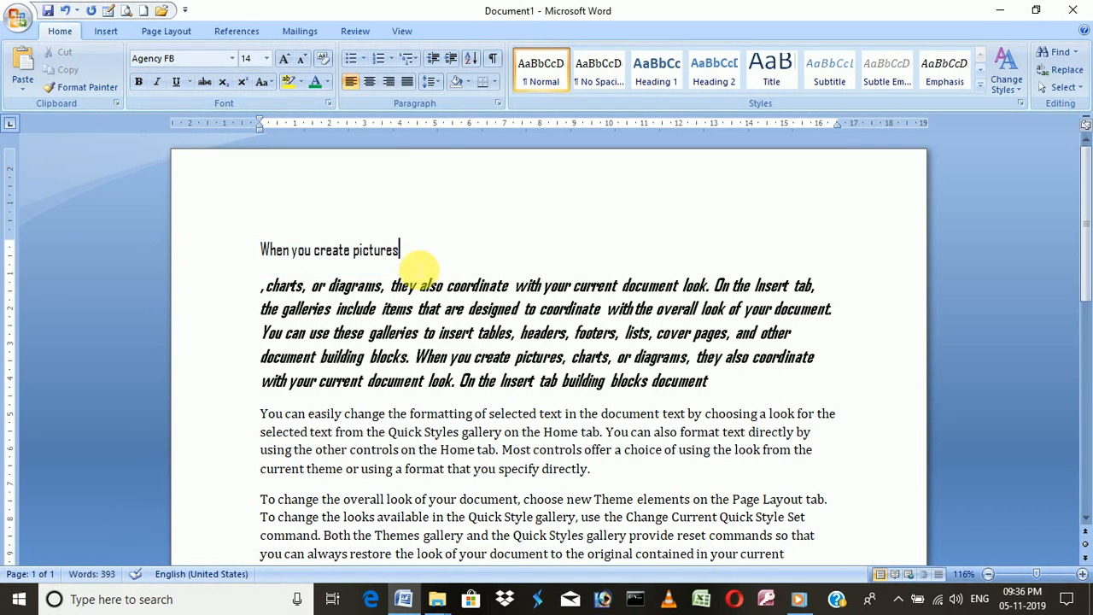
- Apply bold, italic and underline to the first line, "When you create pictures"
drag(416, 253, 269, 248)
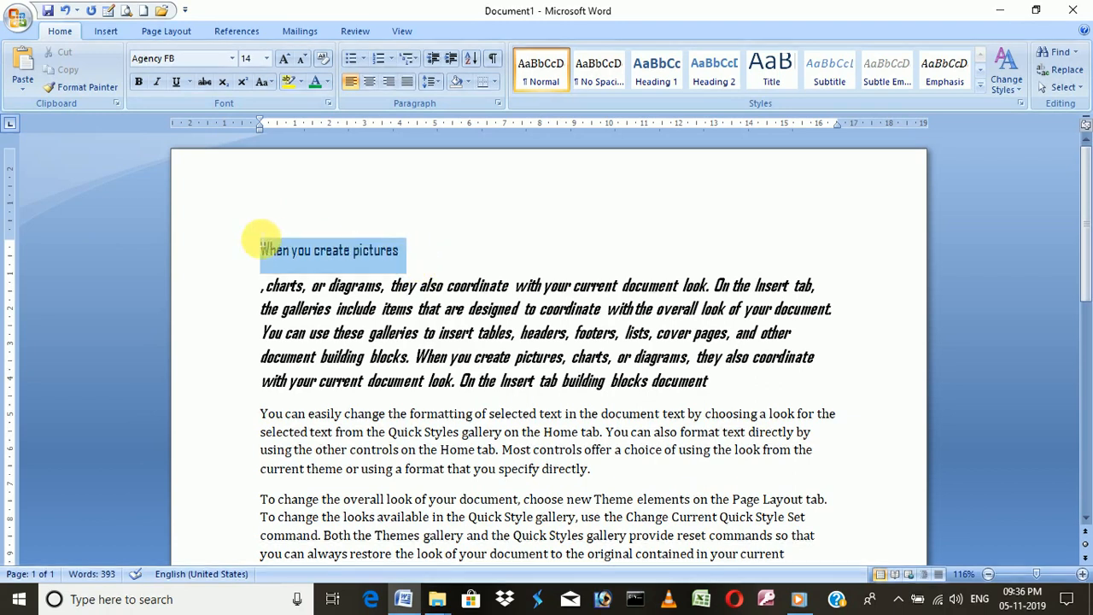
click(142, 83)
click(176, 82)
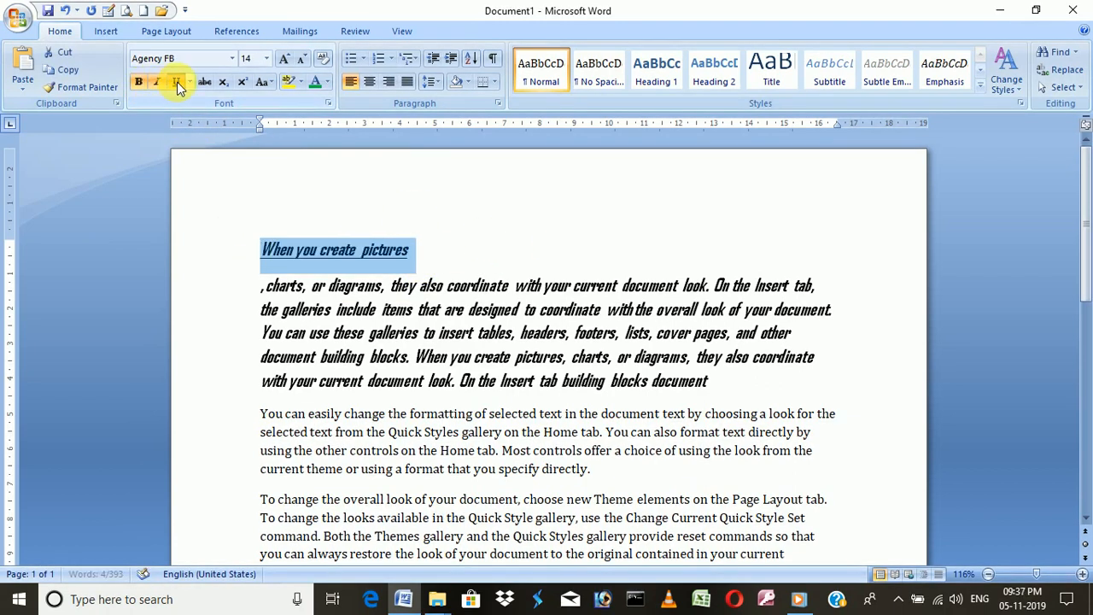
click(469, 208)
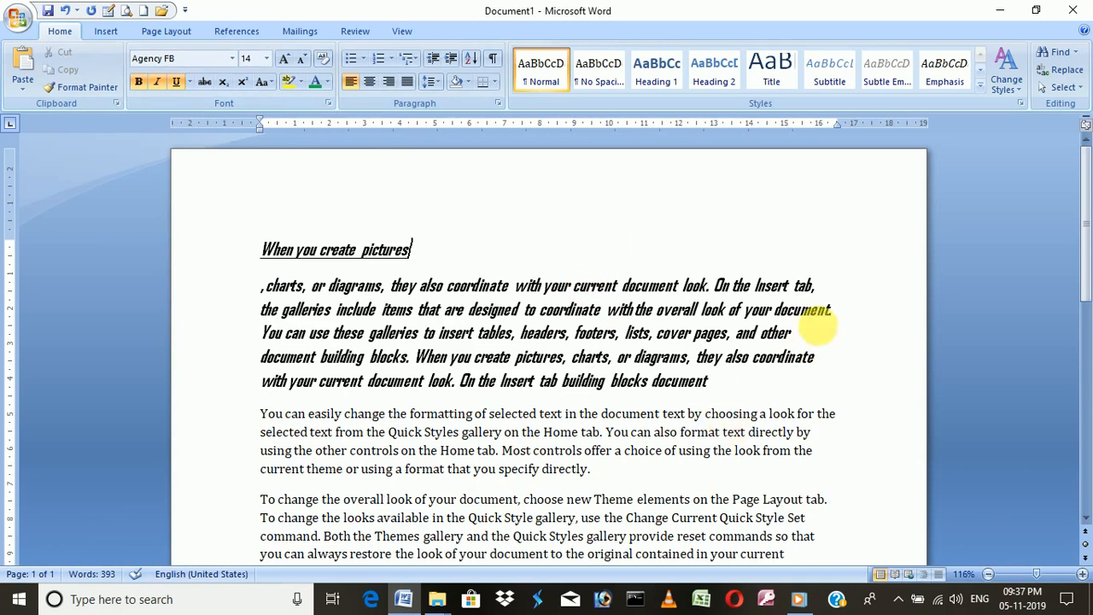
- Apply strikethrough to "blocks document" at the end of the bold italic paragraph
click(822, 285)
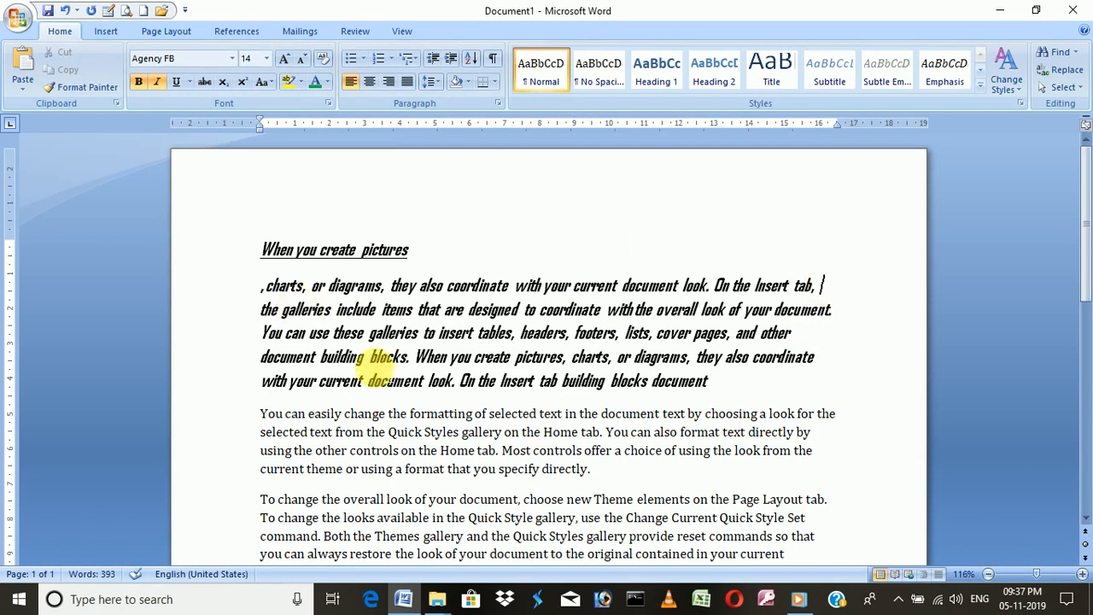
drag(717, 383, 632, 378)
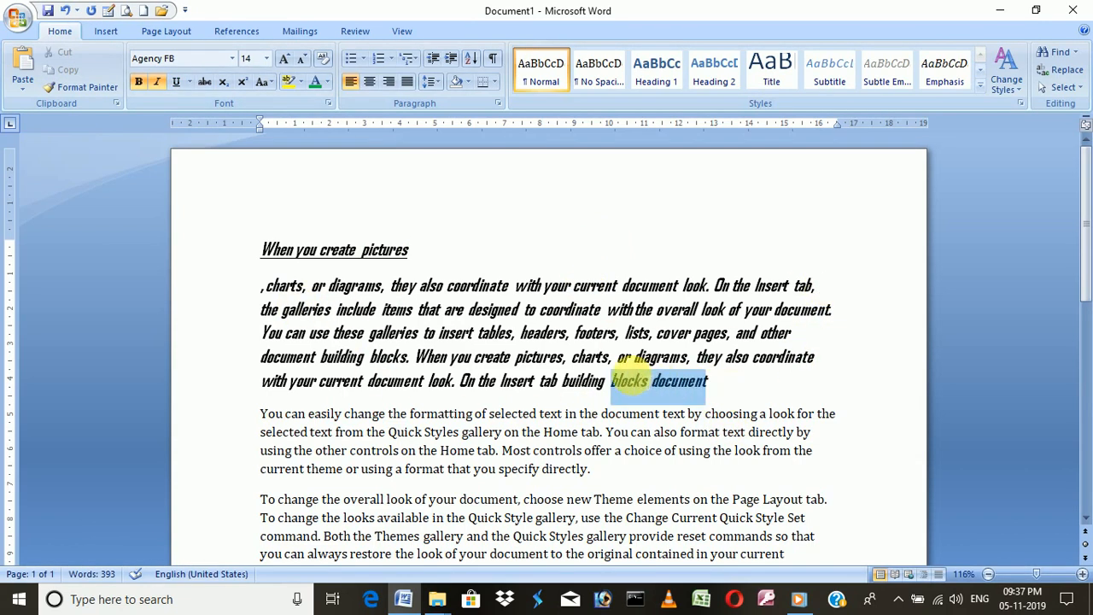
drag(731, 389, 630, 384)
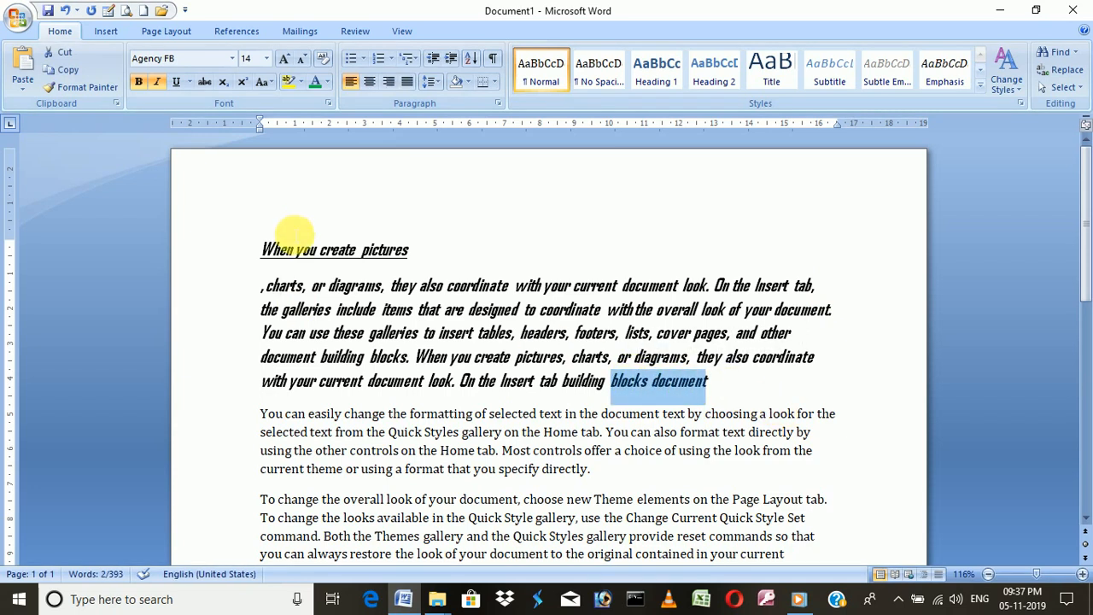
click(208, 83)
click(710, 381)
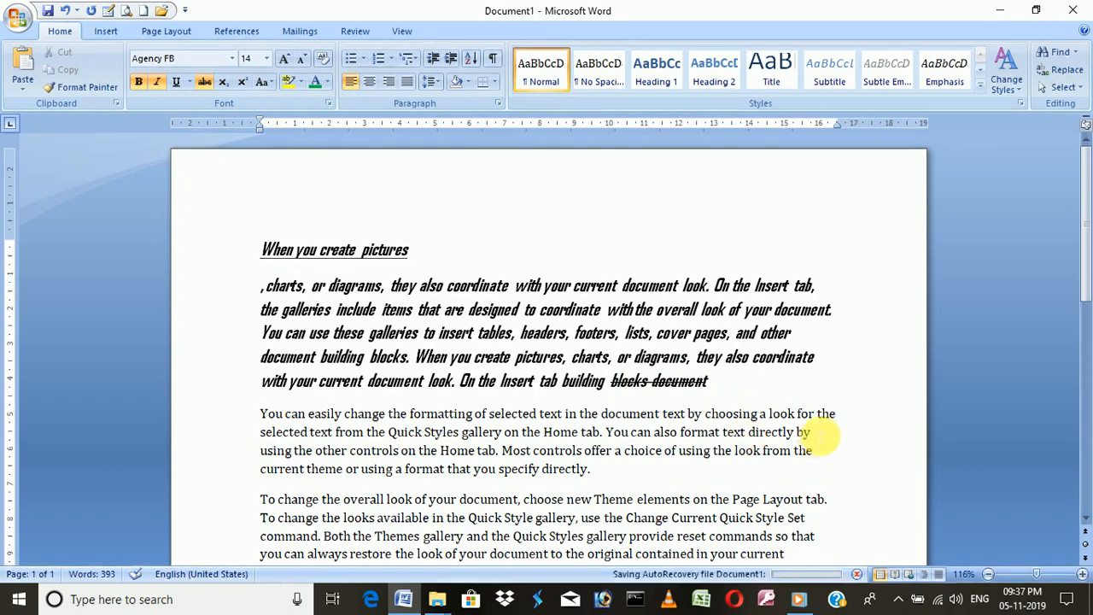
- Strike through the last line of the "You can easily change" paragraph and remove that strikethrough again
drag(597, 469, 236, 466)
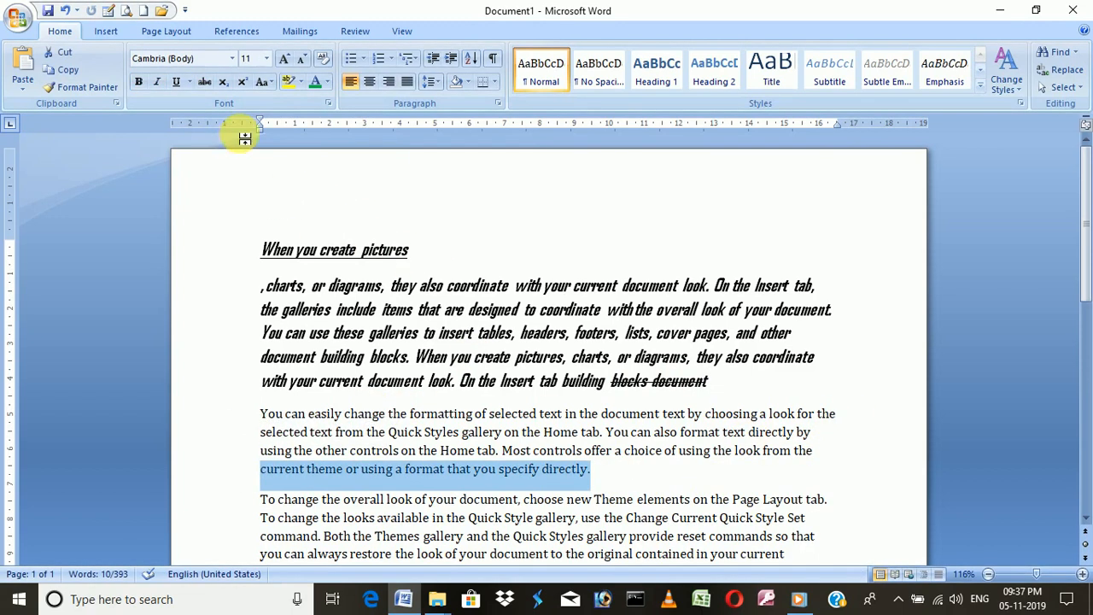
click(205, 82)
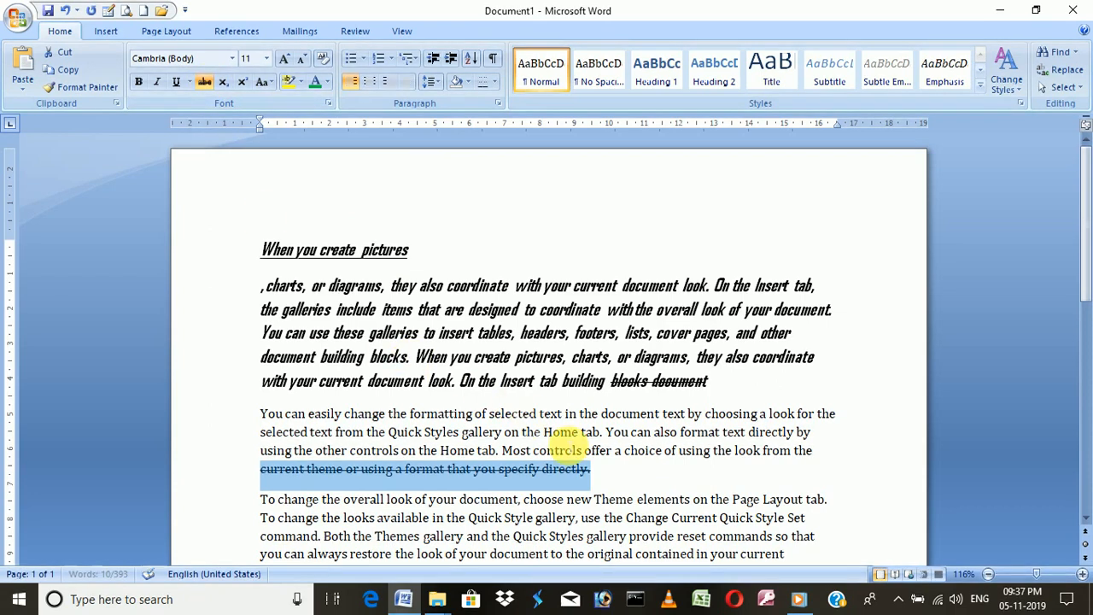
click(622, 472)
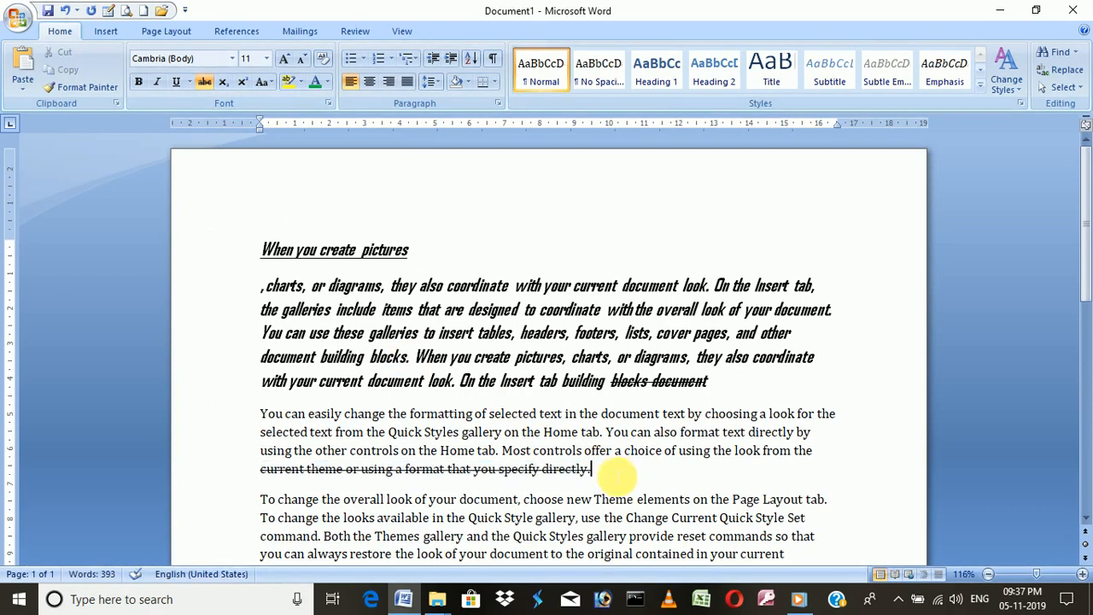
drag(609, 475, 259, 472)
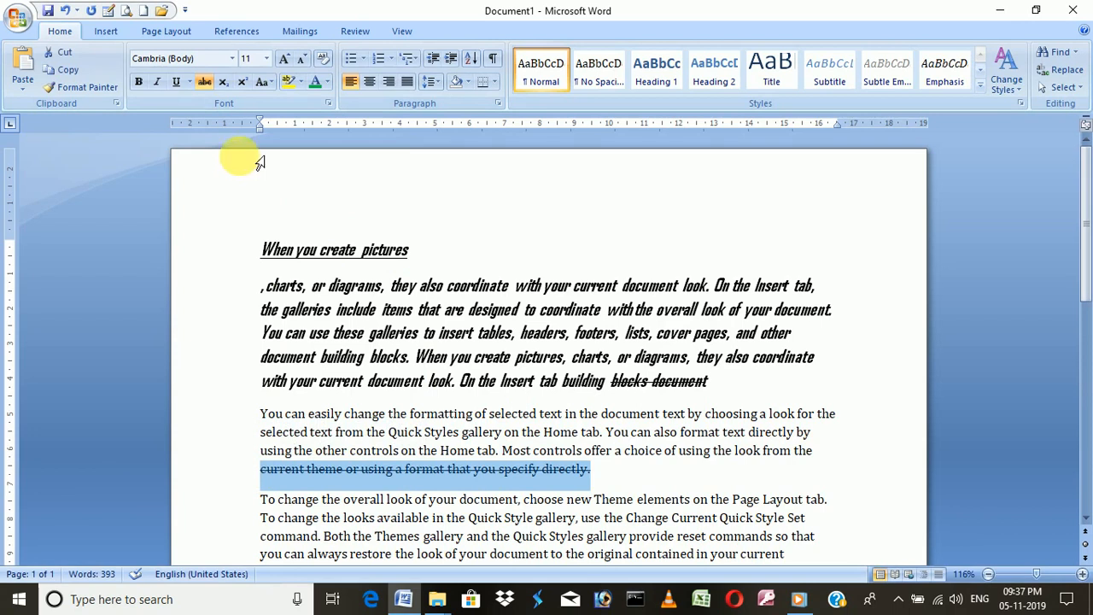
click(205, 80)
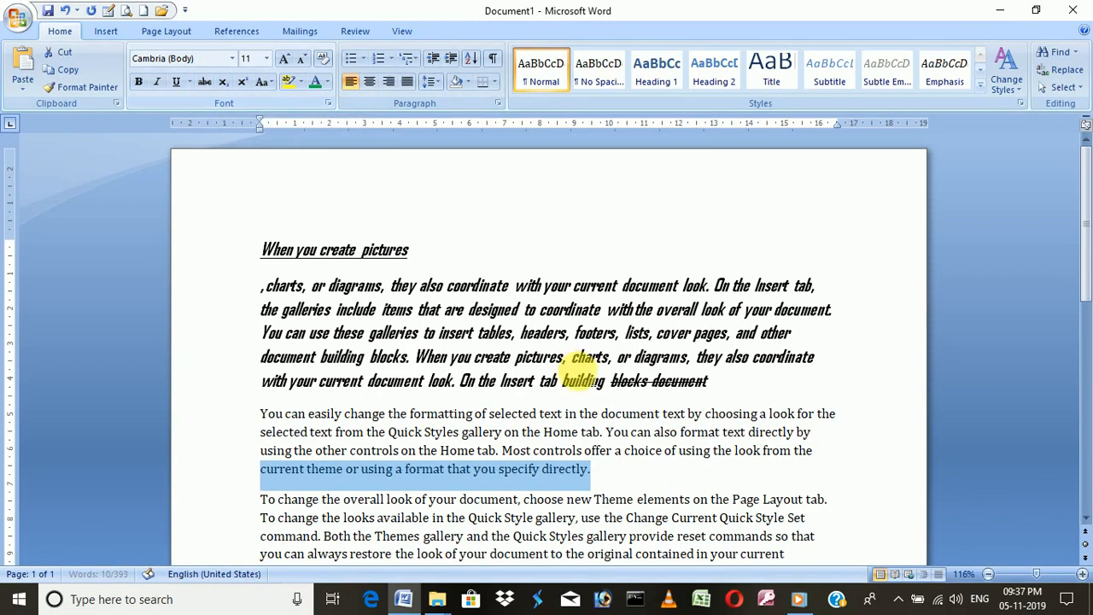
- Remove the strikethrough from "blocks document" at the end of the bold italic paragraph
drag(727, 386, 609, 382)
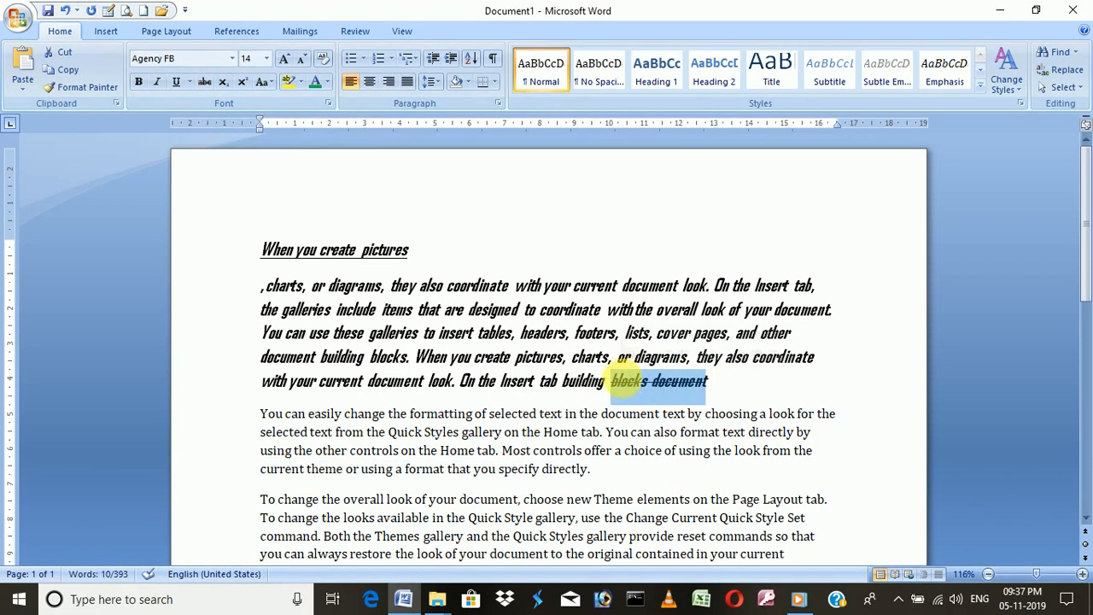
click(204, 81)
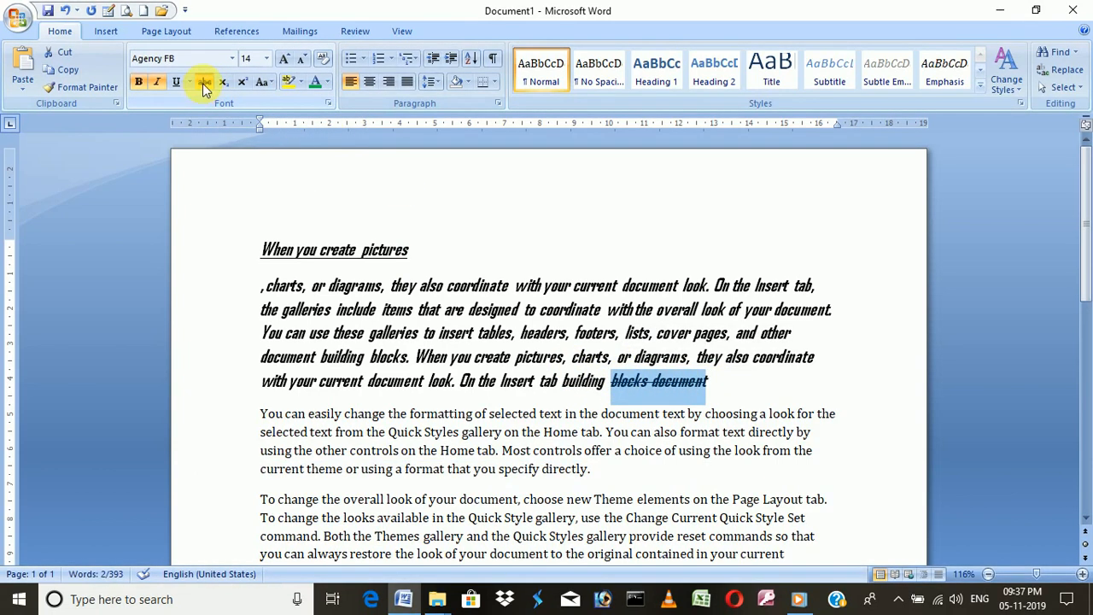
click(782, 394)
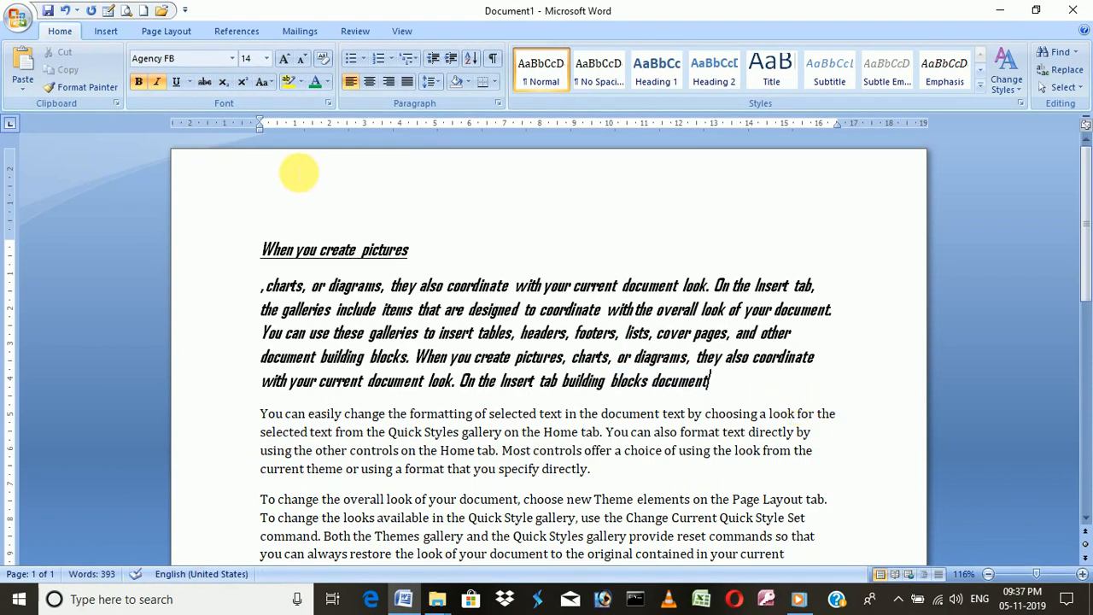
- Add the text "12th" two lines below the end of the bold italic paragraph
click(221, 82)
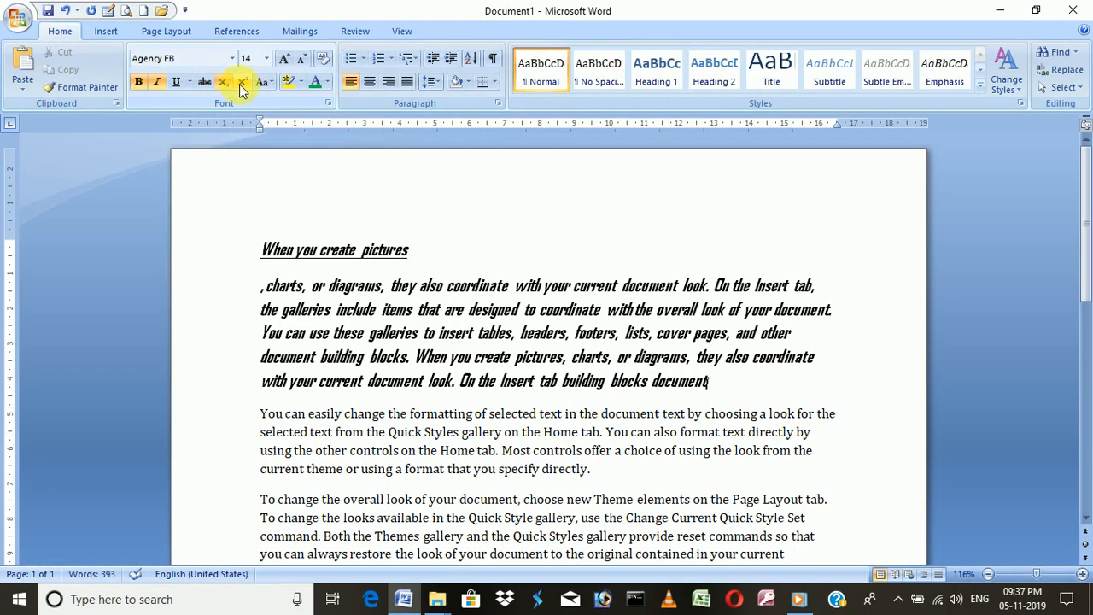
click(450, 203)
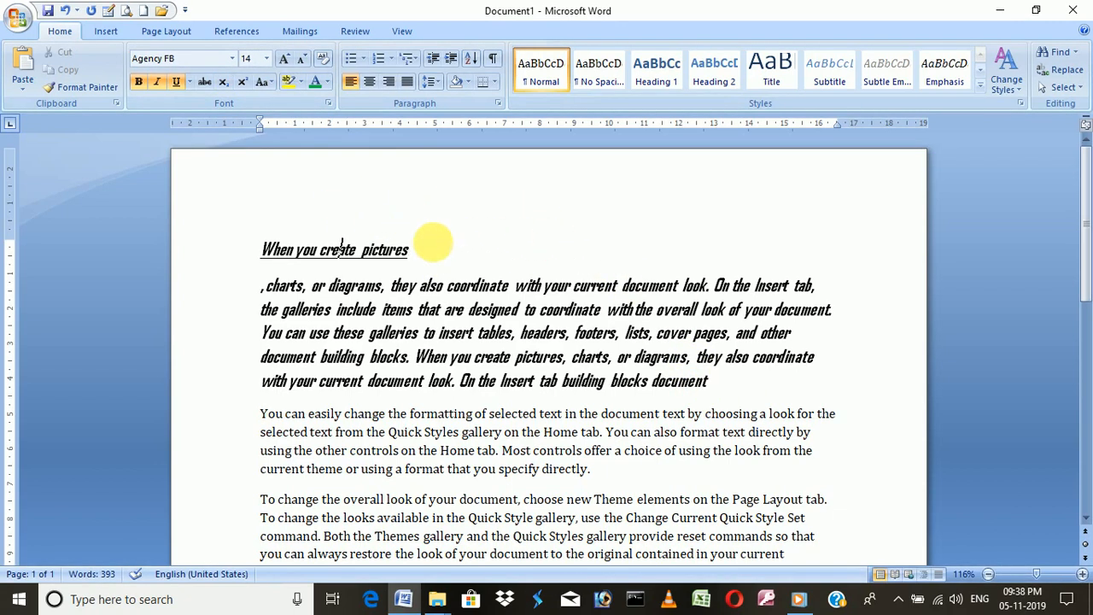
click(722, 389)
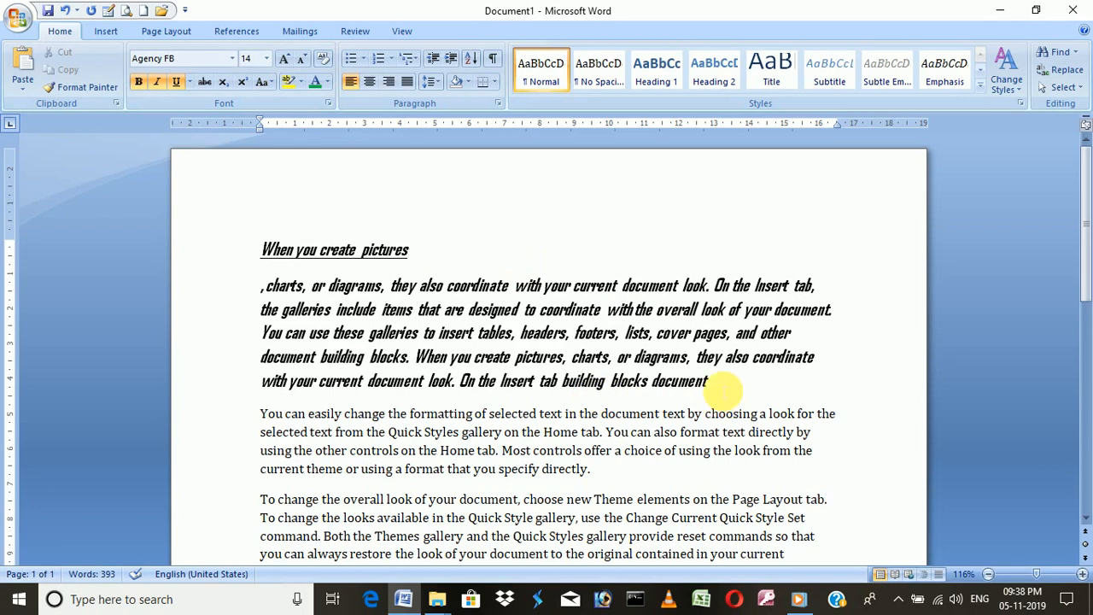
key(Return)
key(Return)
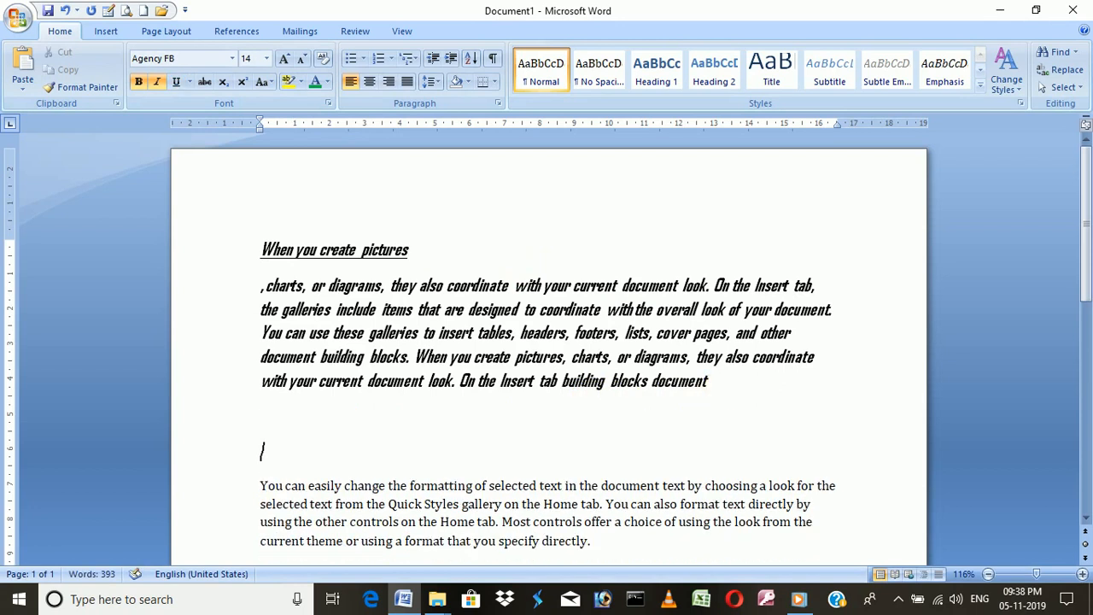
text(12th)
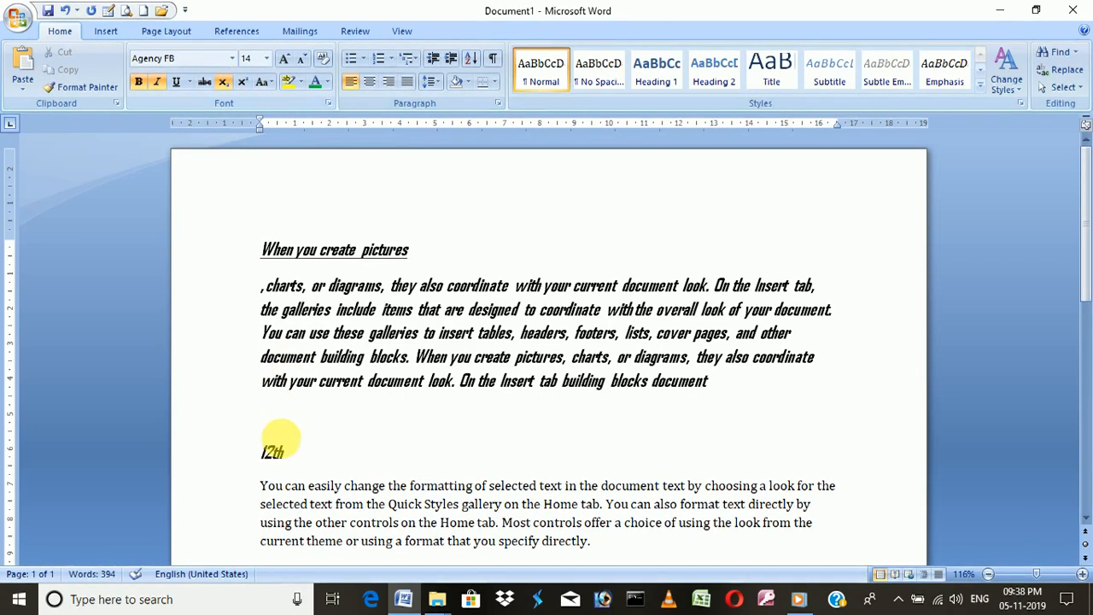
- Try subscript and superscript on the whole "12th" text, finishing with subscript
drag(302, 452, 258, 452)
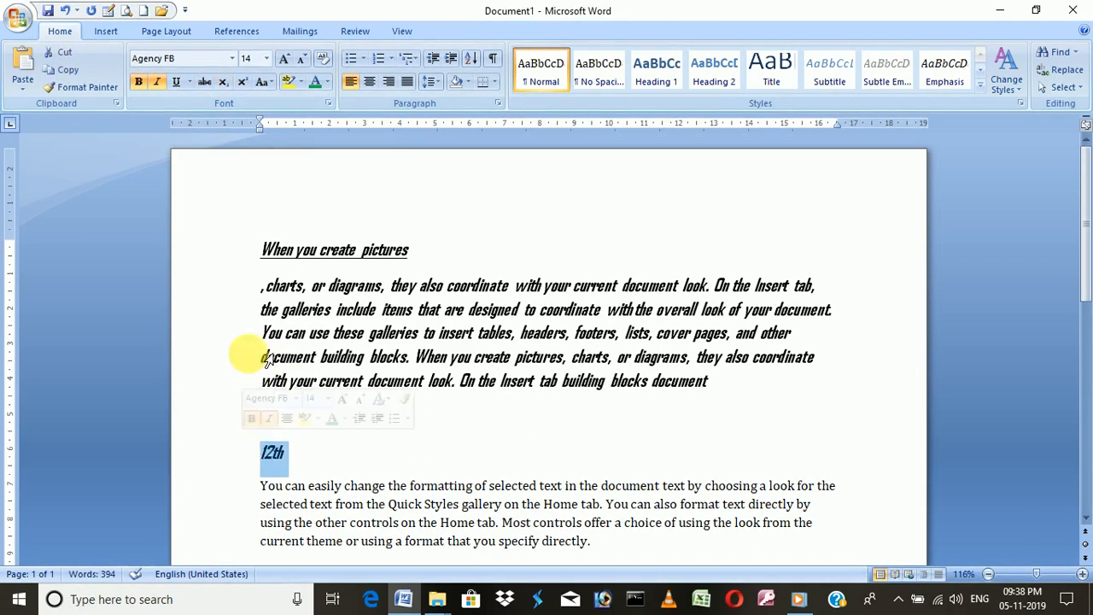
click(222, 82)
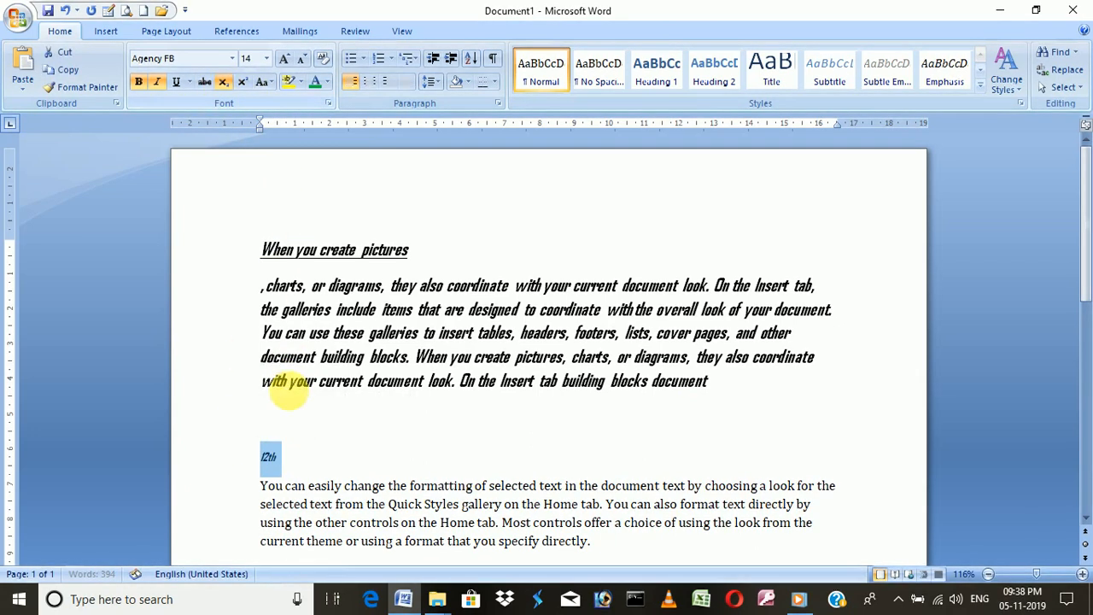
click(222, 82)
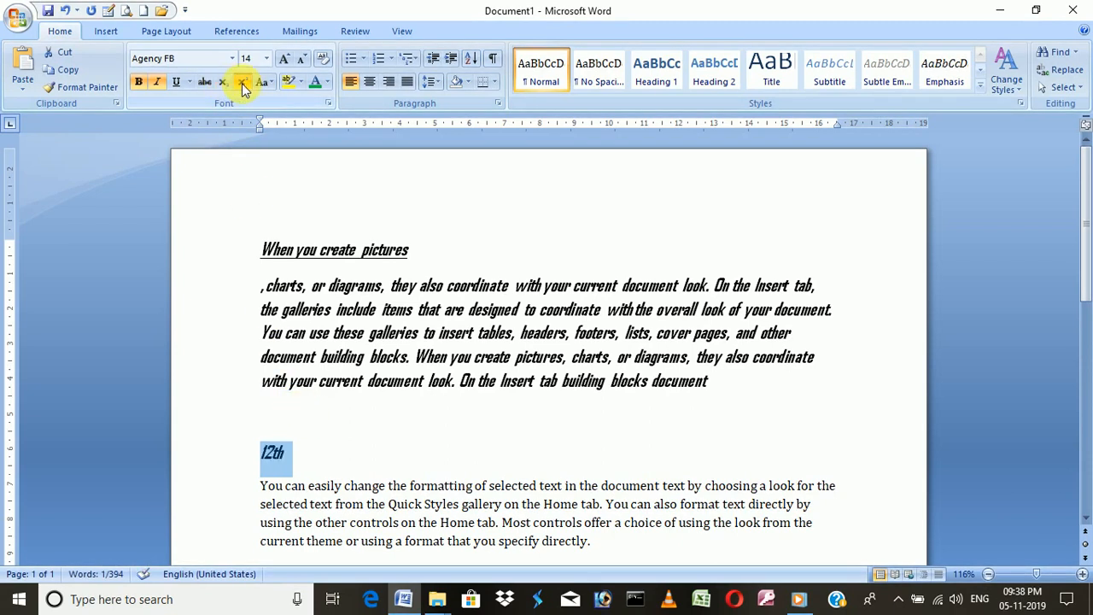
click(241, 82)
click(226, 79)
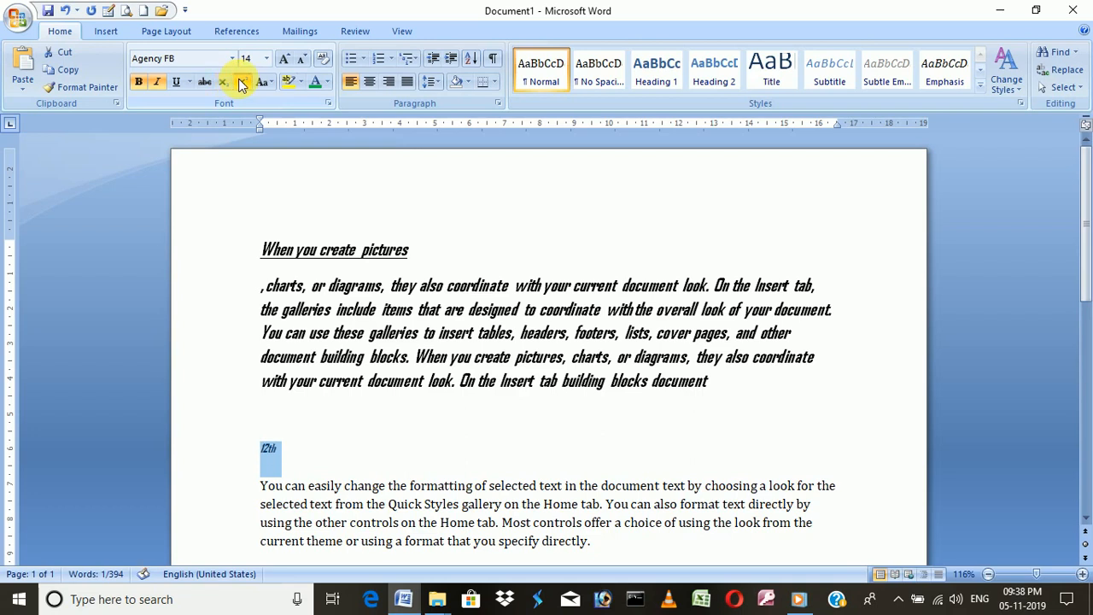
click(221, 81)
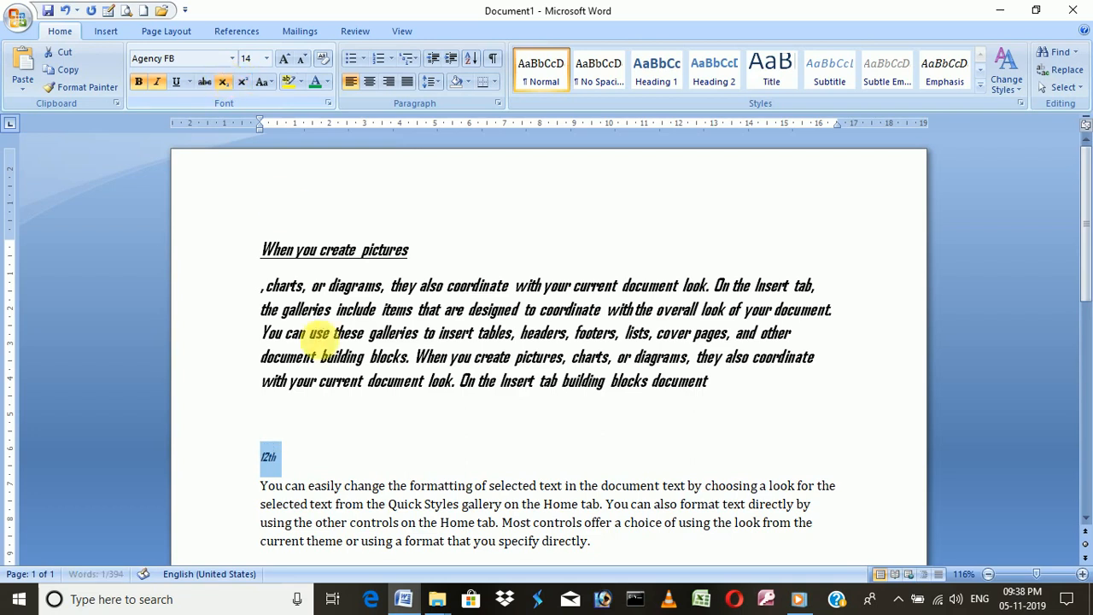
- Delete the subscript "12th" and the extra blank lines beneath the bold italic paragraph
click(303, 458)
drag(299, 458, 258, 455)
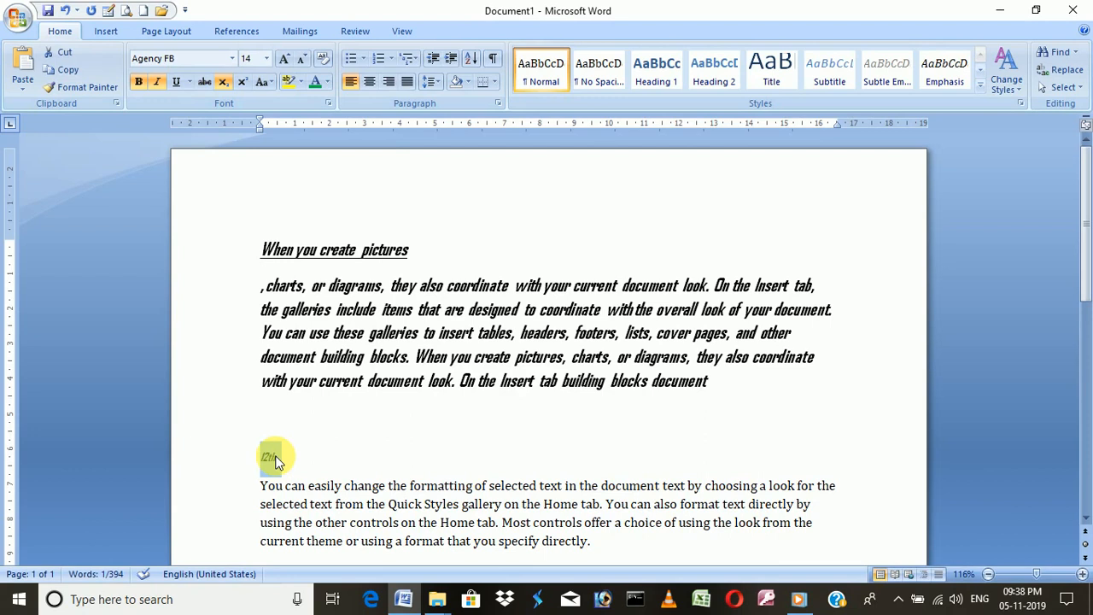
key(Delete)
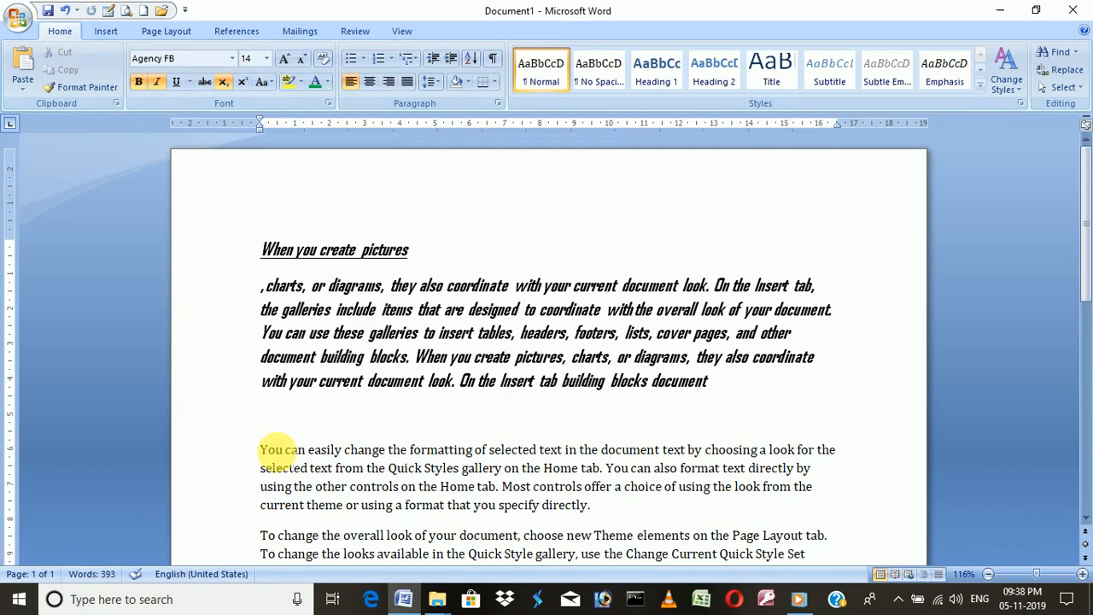
key(BackSpace)
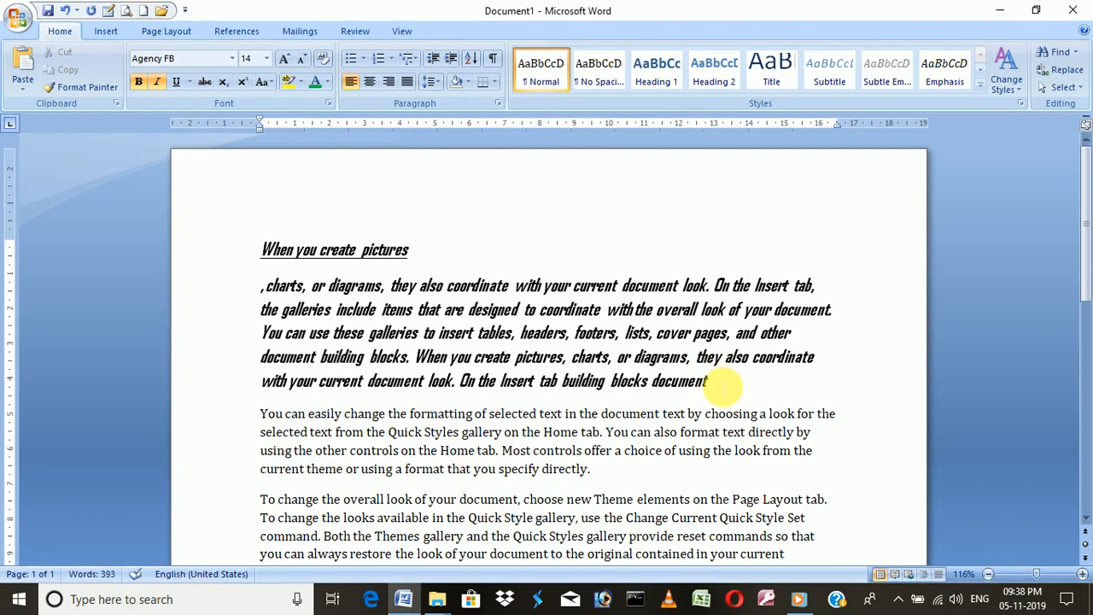
- Add "12th" on a new line directly below the bold italic paragraph and make its "th" superscript
key(Return)
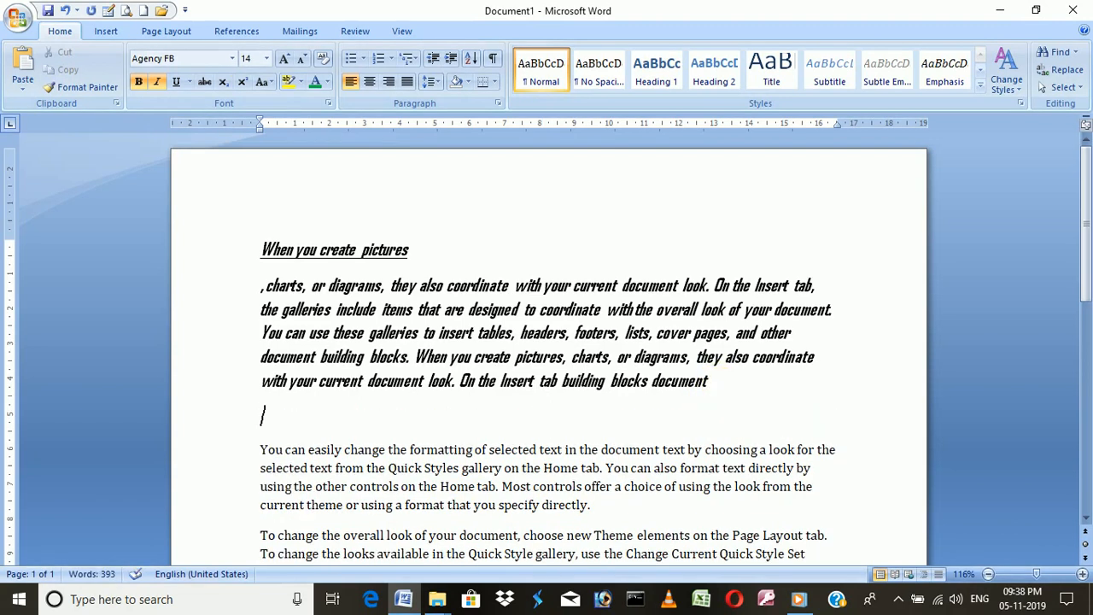
text(12th)
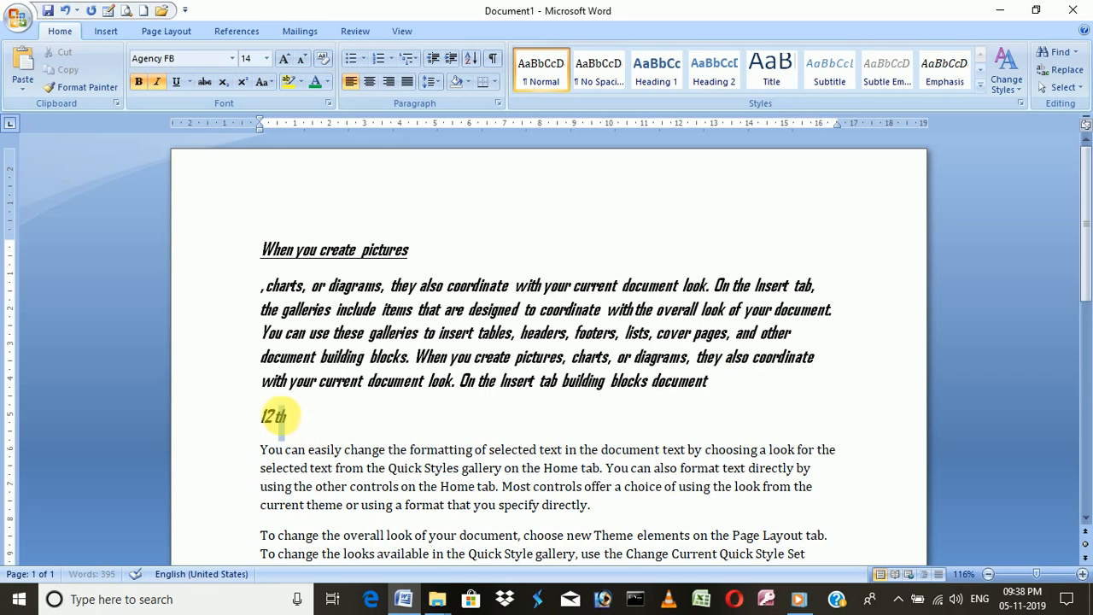
drag(282, 418, 273, 418)
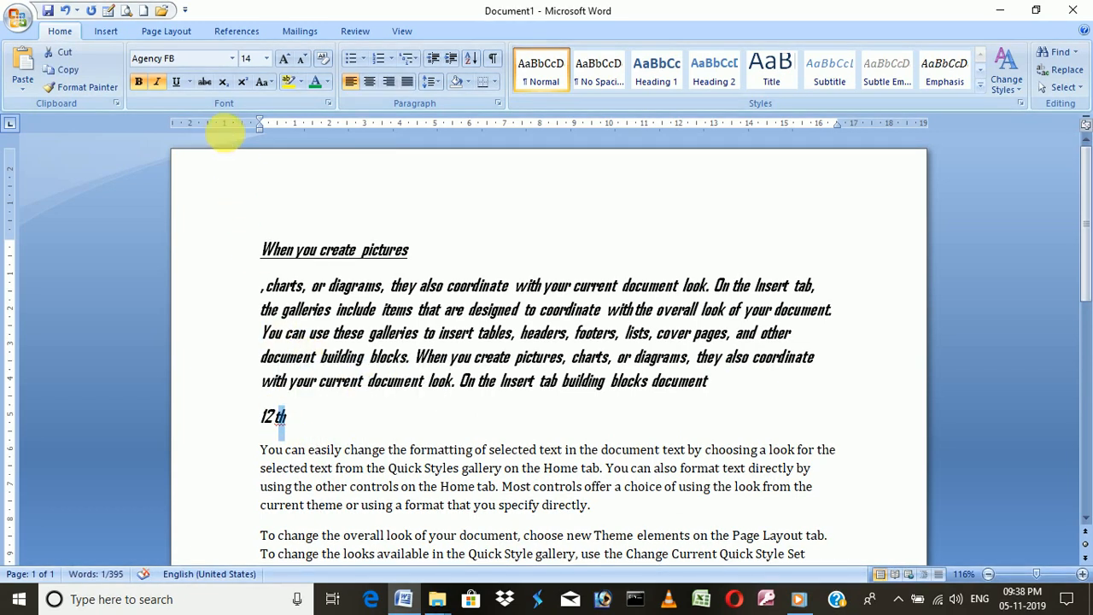
click(242, 81)
click(289, 417)
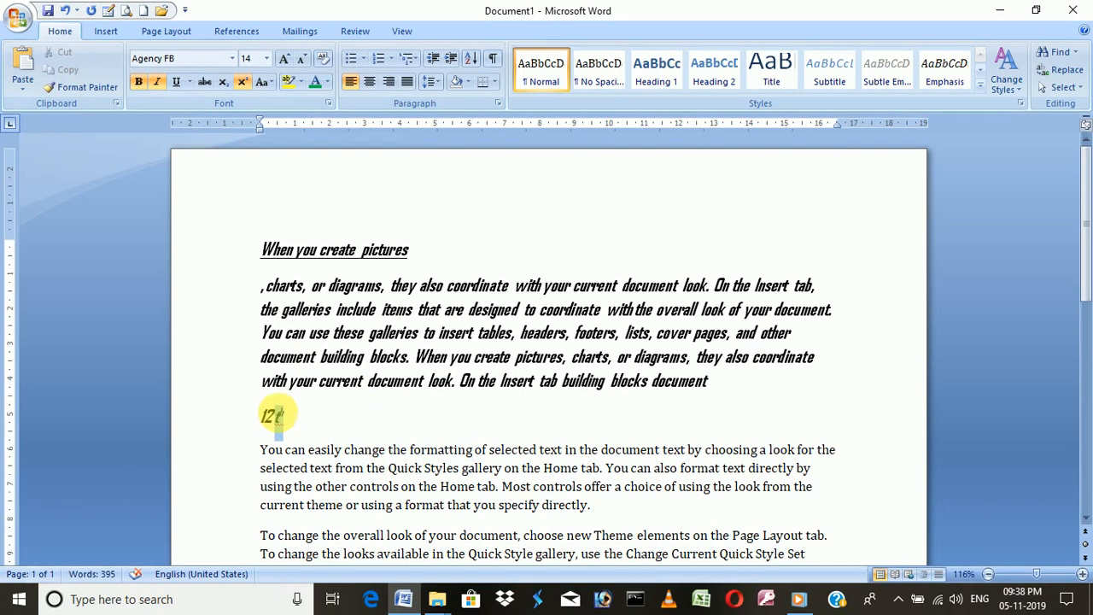
drag(284, 417, 275, 418)
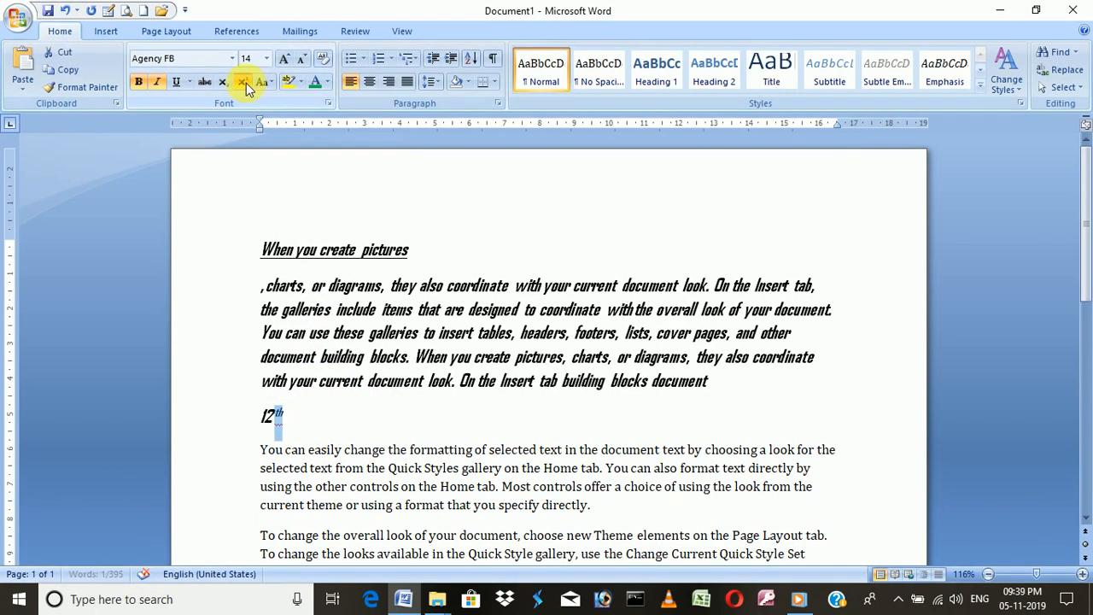
click(346, 419)
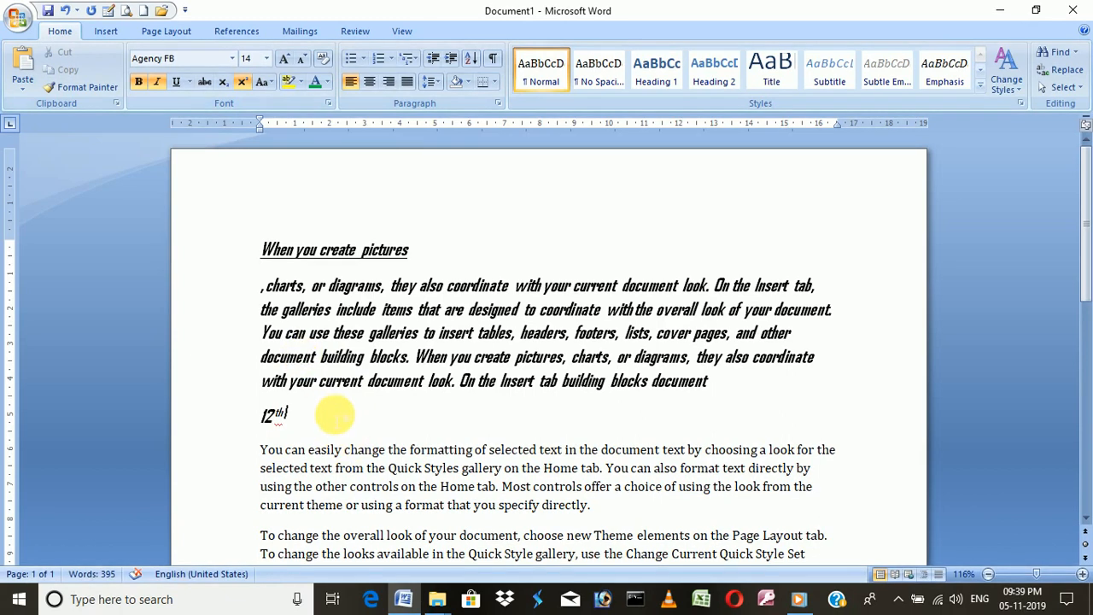
- Enter "HO2" in normal-height text after "12th" and delete it again
text(ho2)
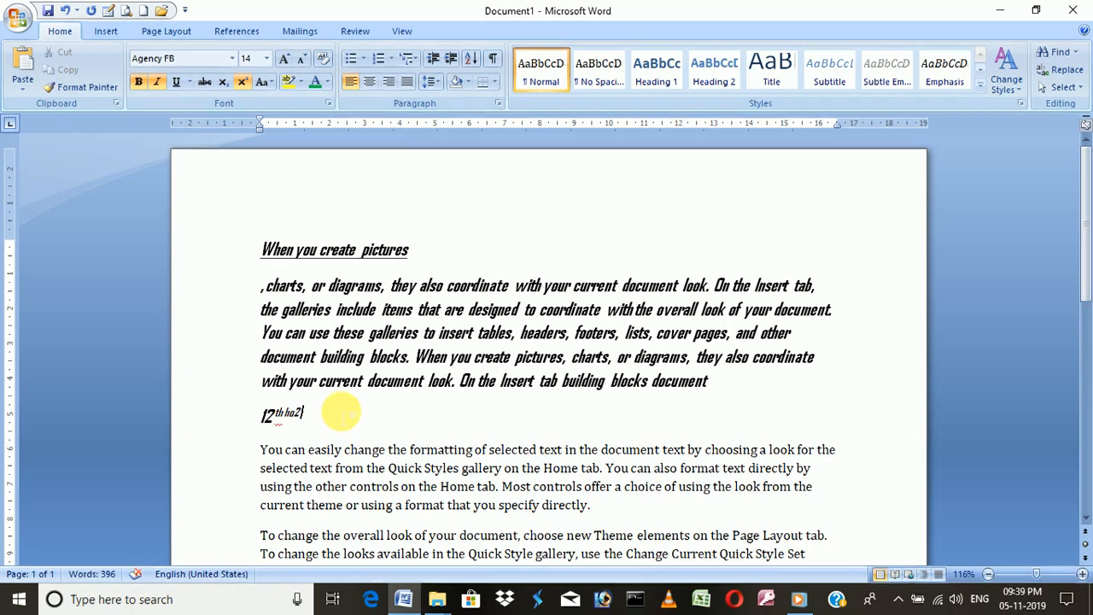
key(BackSpace)
key(BackSpace)
text(HO)
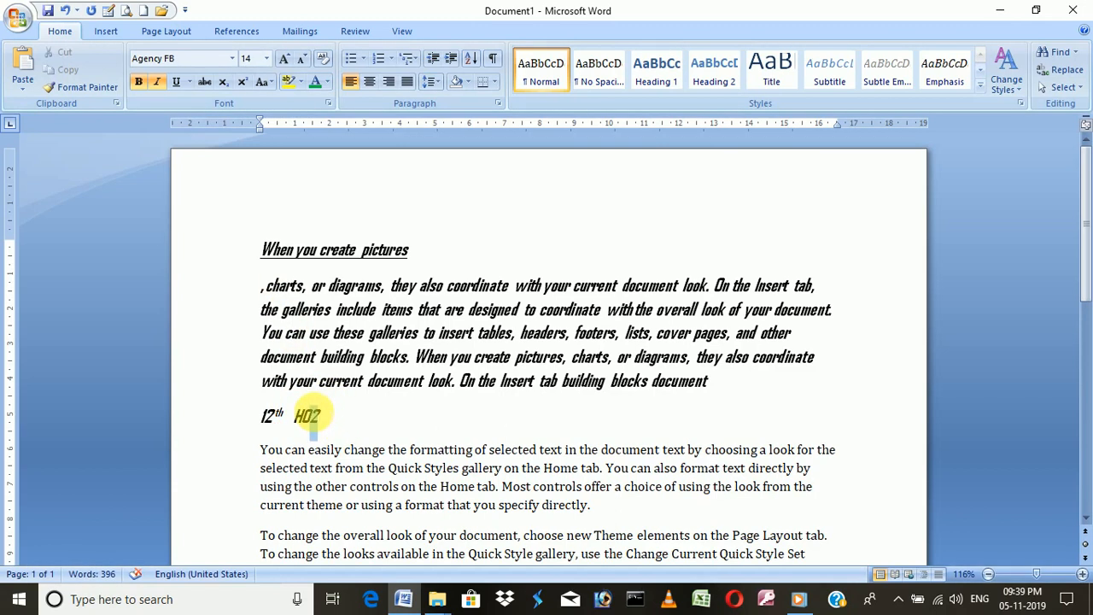
double_click(308, 416)
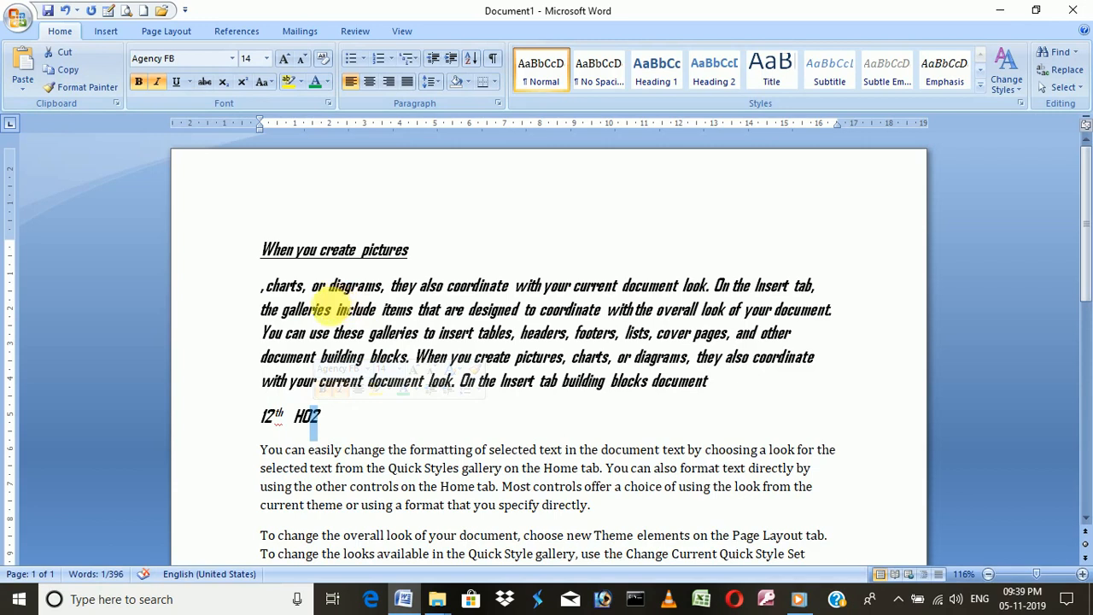
drag(343, 418, 313, 413)
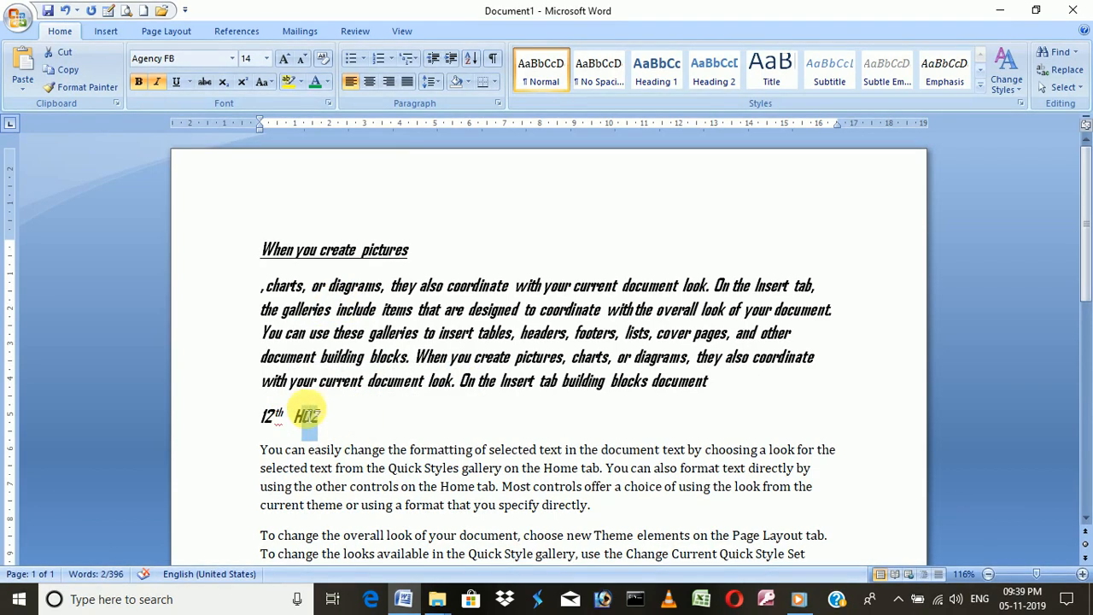
click(337, 416)
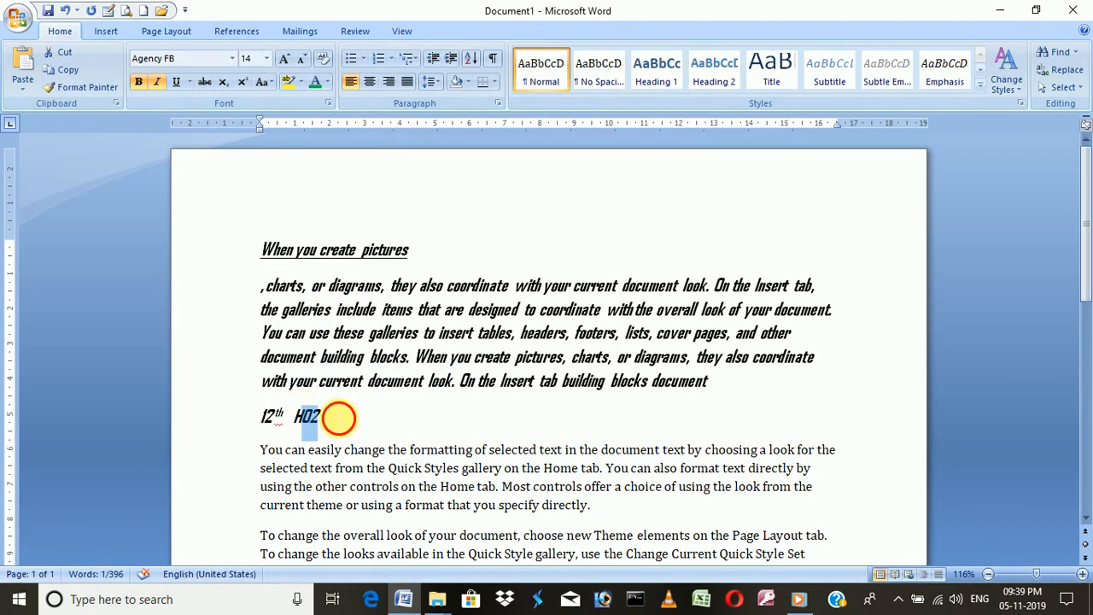
drag(339, 418, 302, 415)
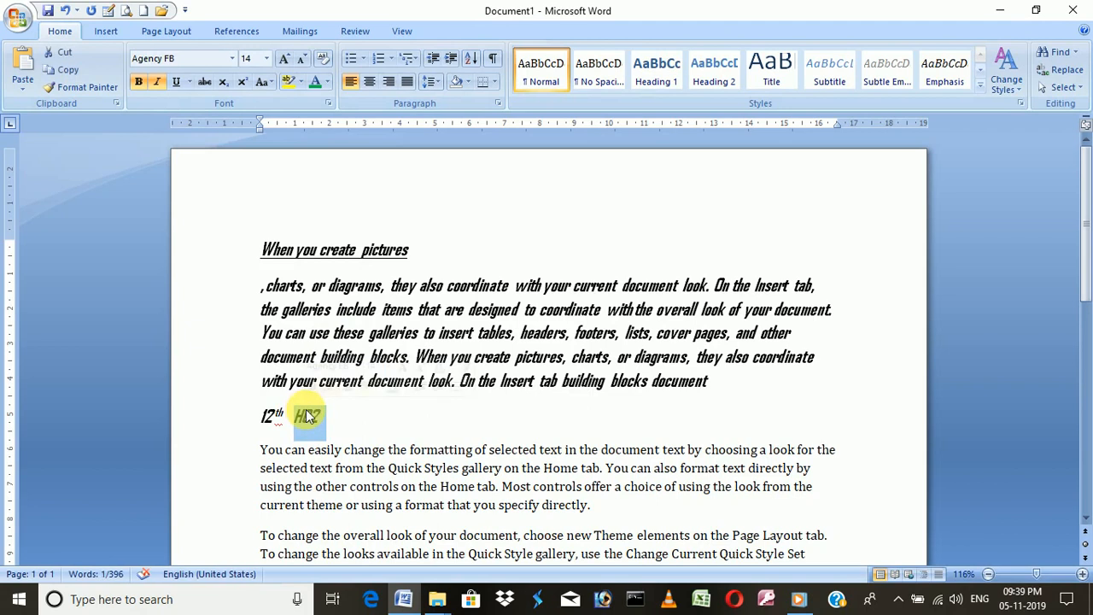
key(Delete)
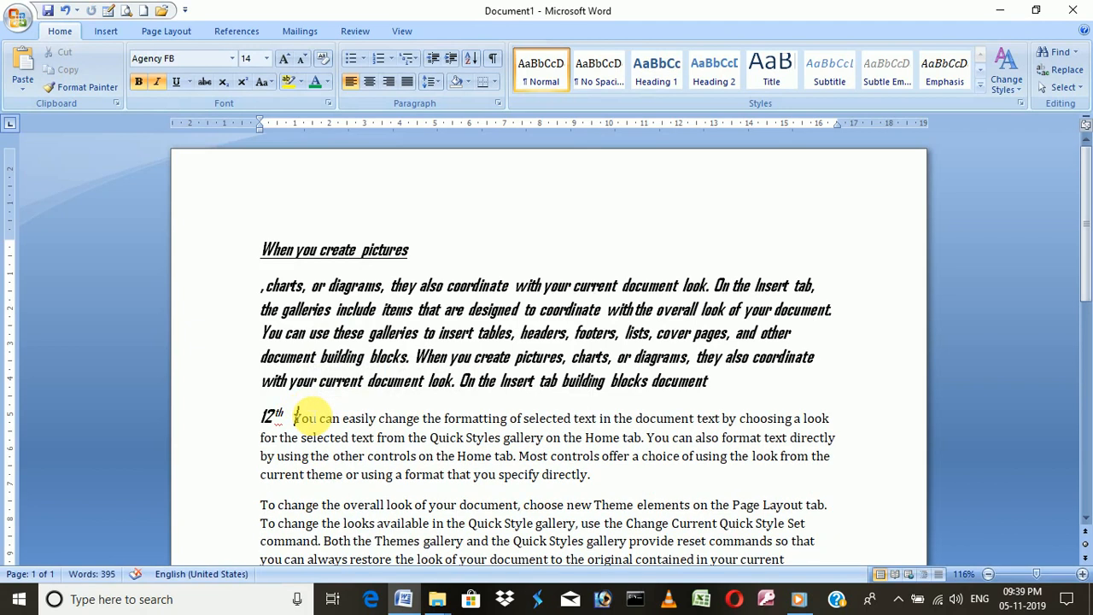
- Enter "H2O" after "12th", keep the following paragraph on its own line, and make the 2 subscript
text(H)
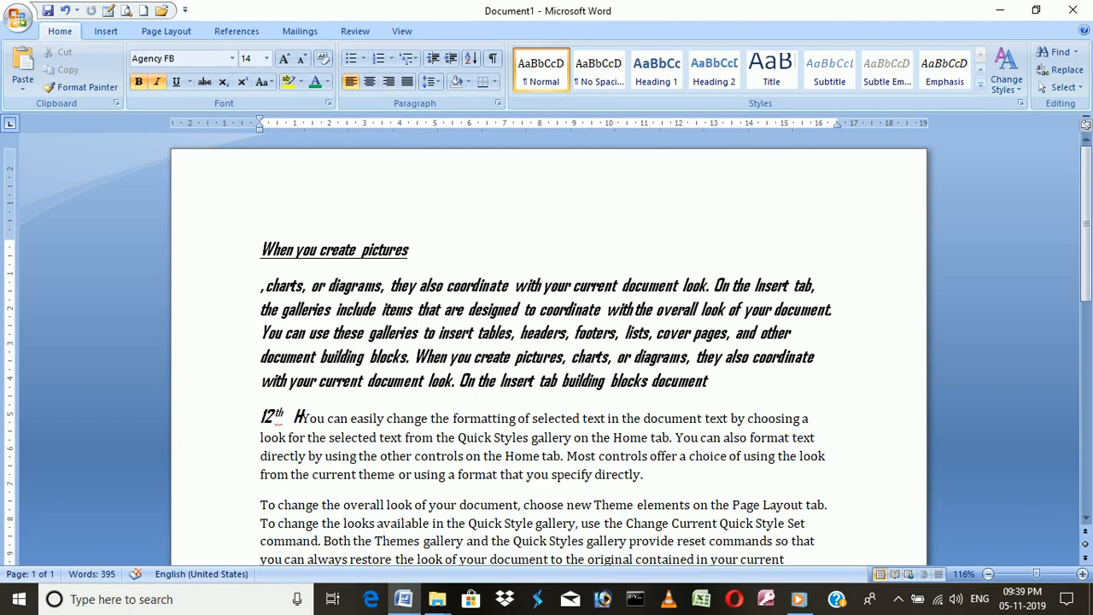
text(2O)
key(Return)
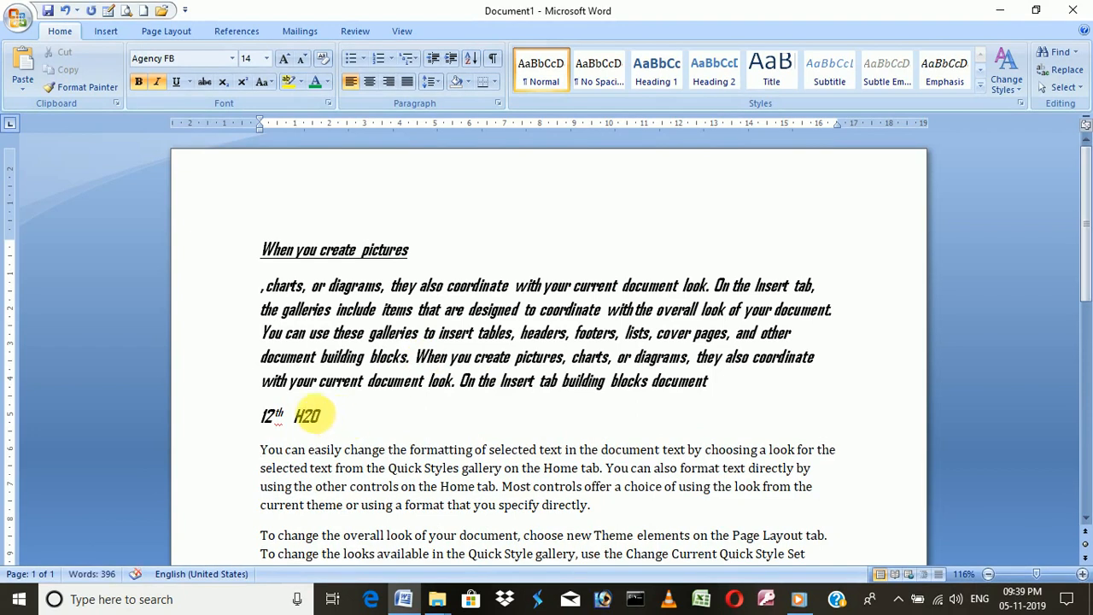
drag(307, 415, 309, 416)
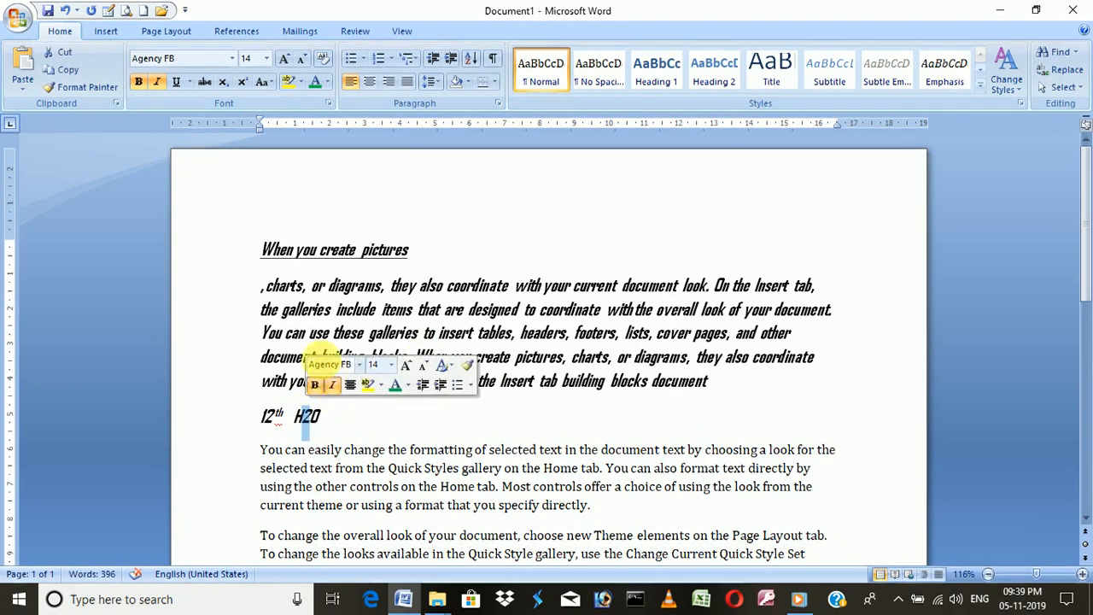
click(222, 81)
click(311, 416)
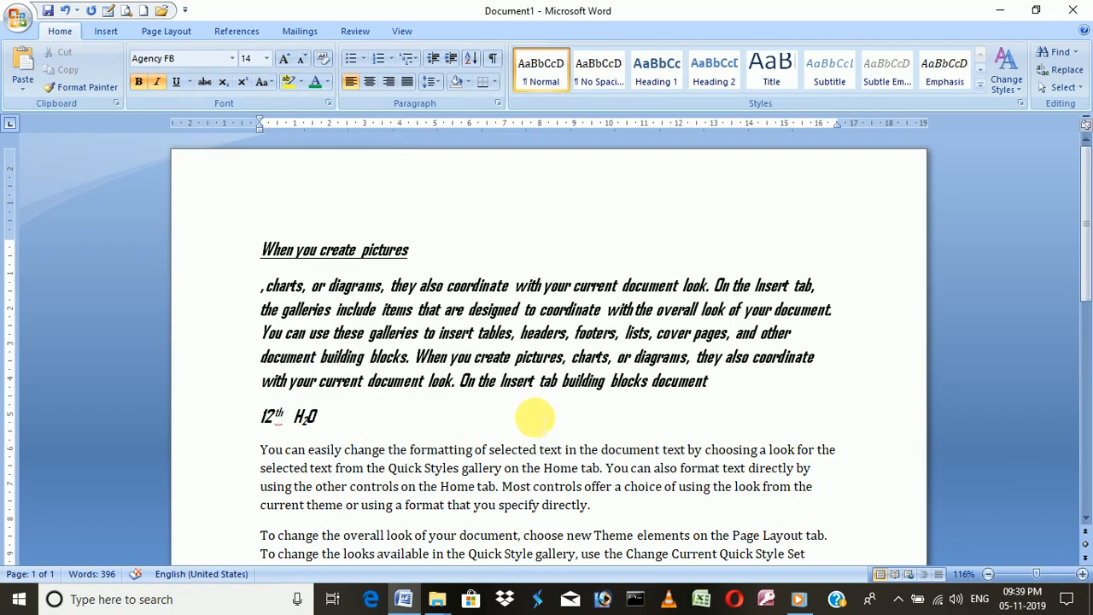
- Display the Change Case options to view the available letter cases and close them without choosing one
click(275, 90)
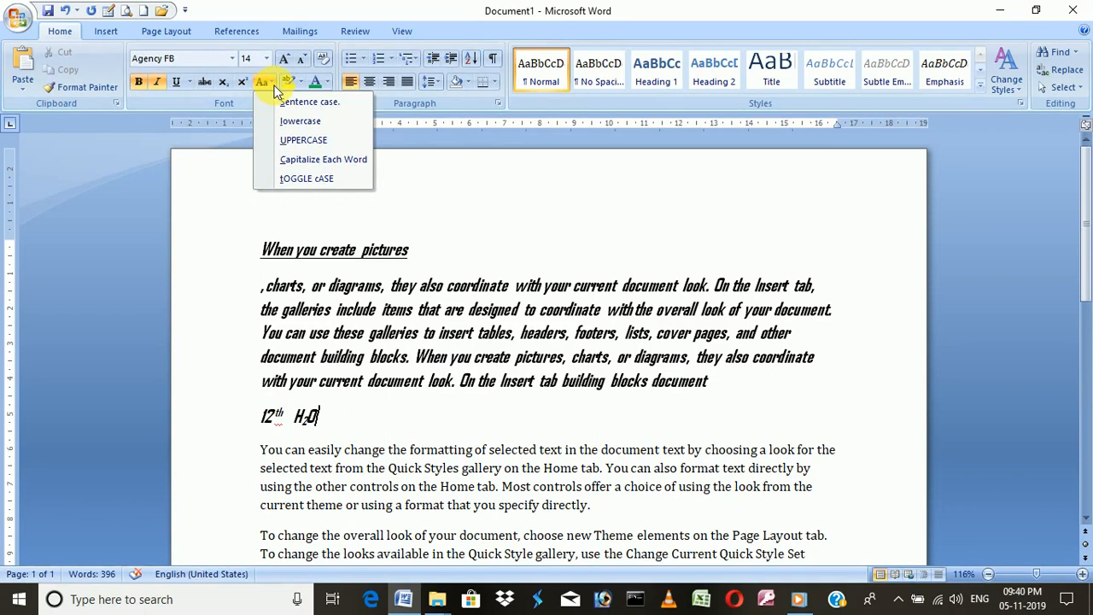
click(275, 91)
click(275, 90)
click(275, 91)
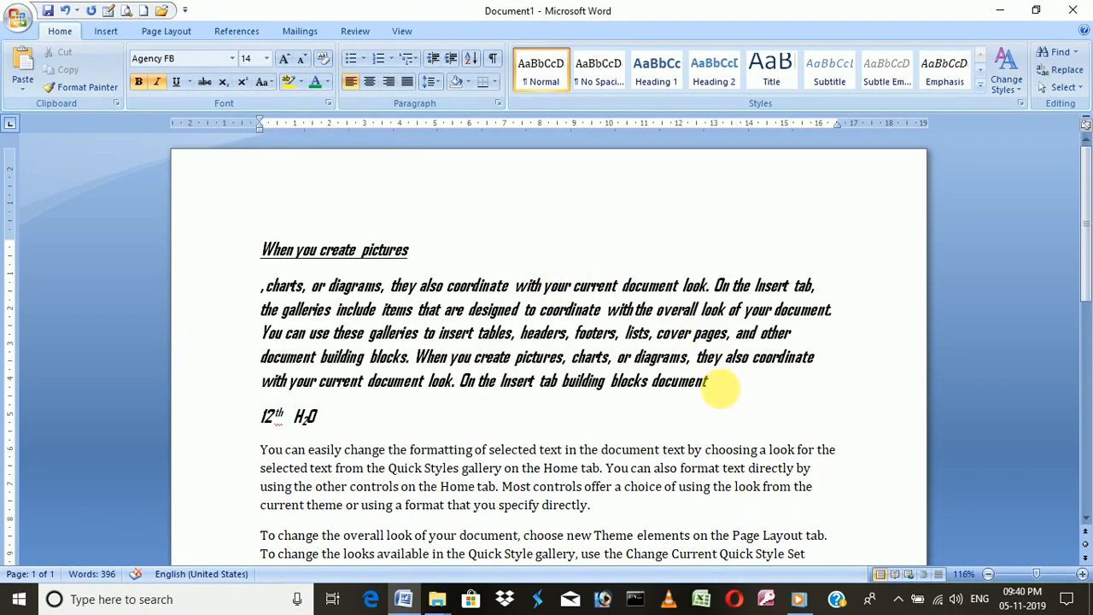
- Format the bold italic heading, paragraph and "12th H2O" line in Mangal (Headings) at size 10
drag(346, 413, 224, 251)
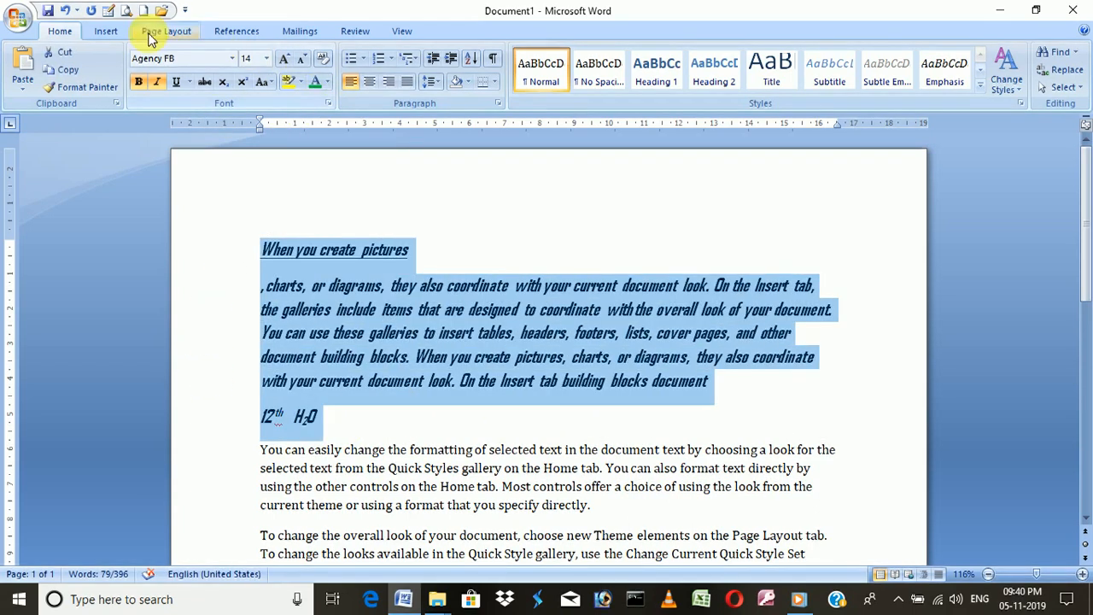
click(232, 58)
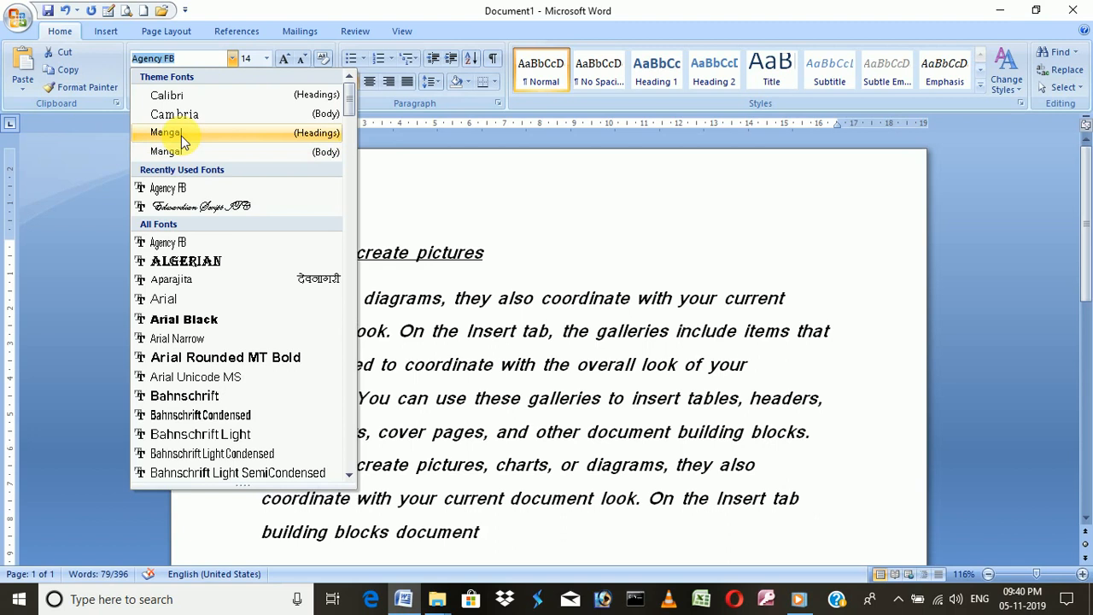
click(181, 136)
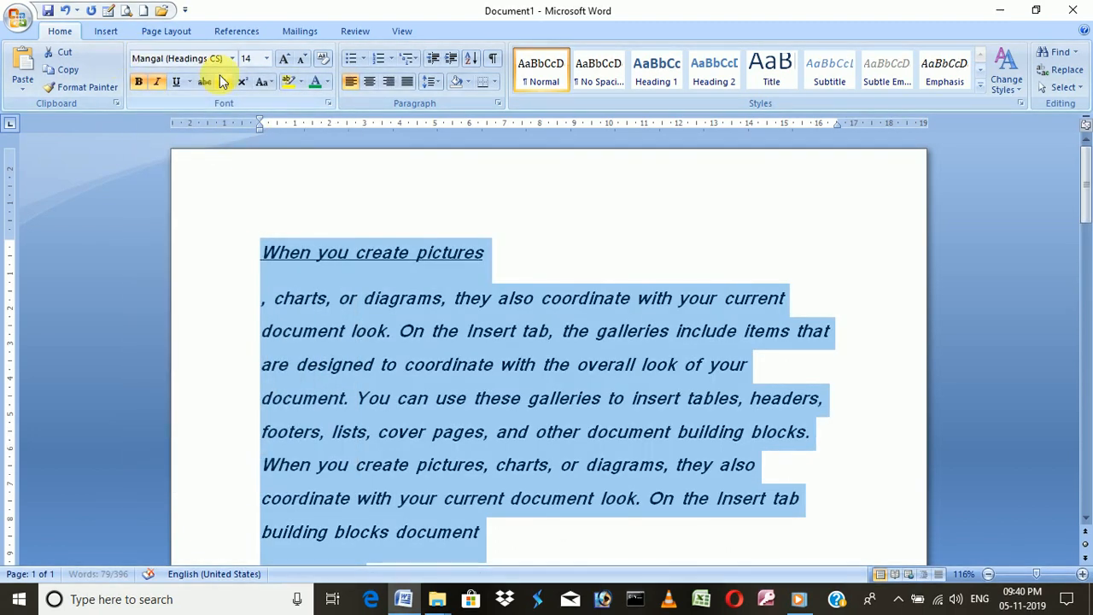
click(267, 59)
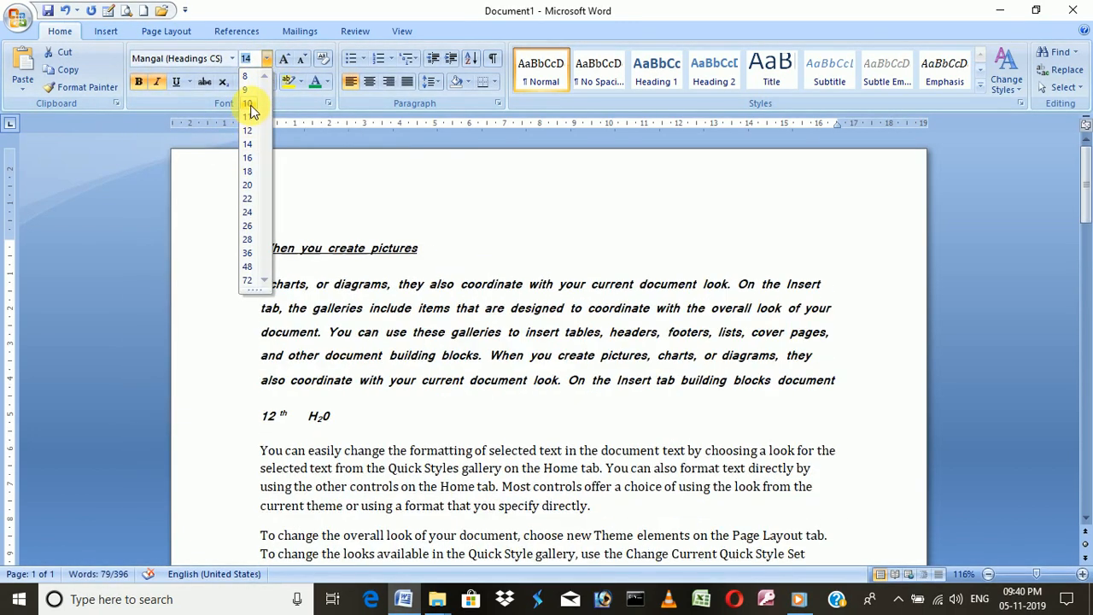
click(249, 104)
click(555, 266)
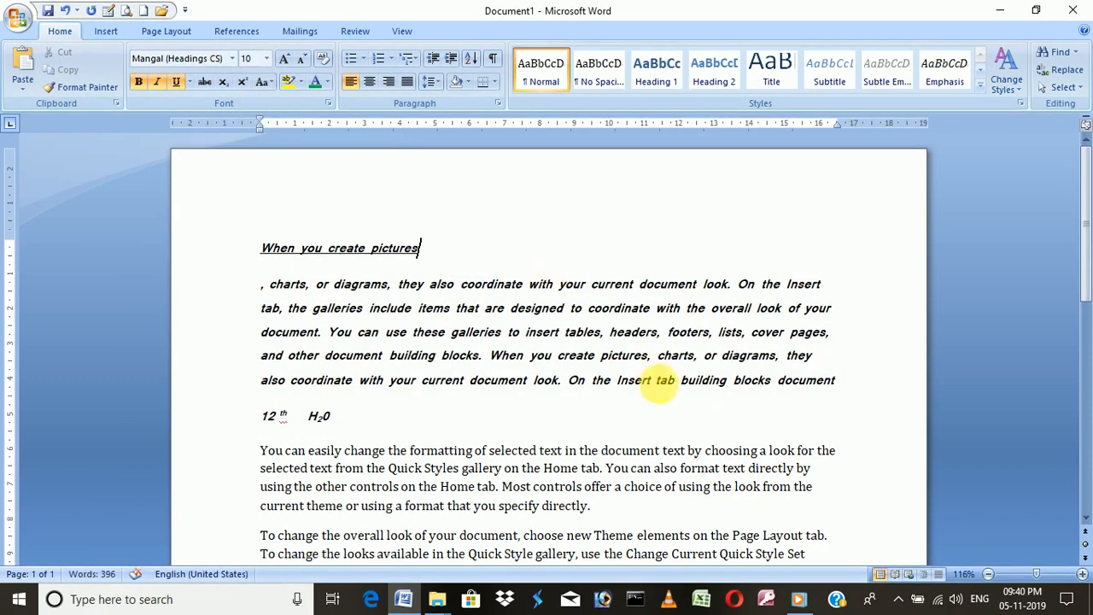
- Delete the underlined heading, the bold italic paragraph and the "12th H2O" line from the document
drag(362, 434, 195, 236)
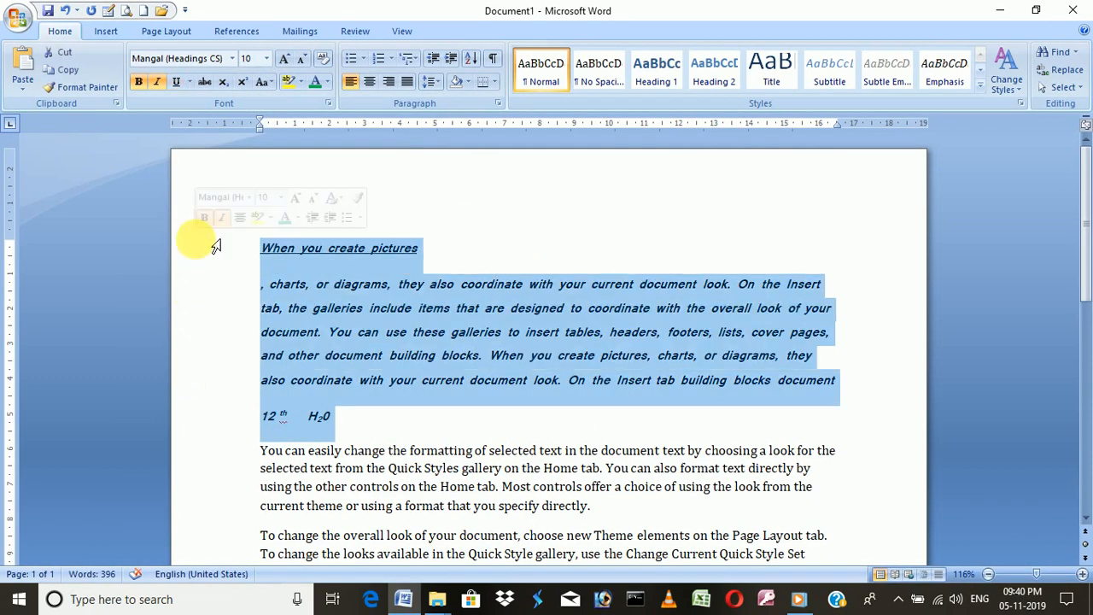
key(Delete)
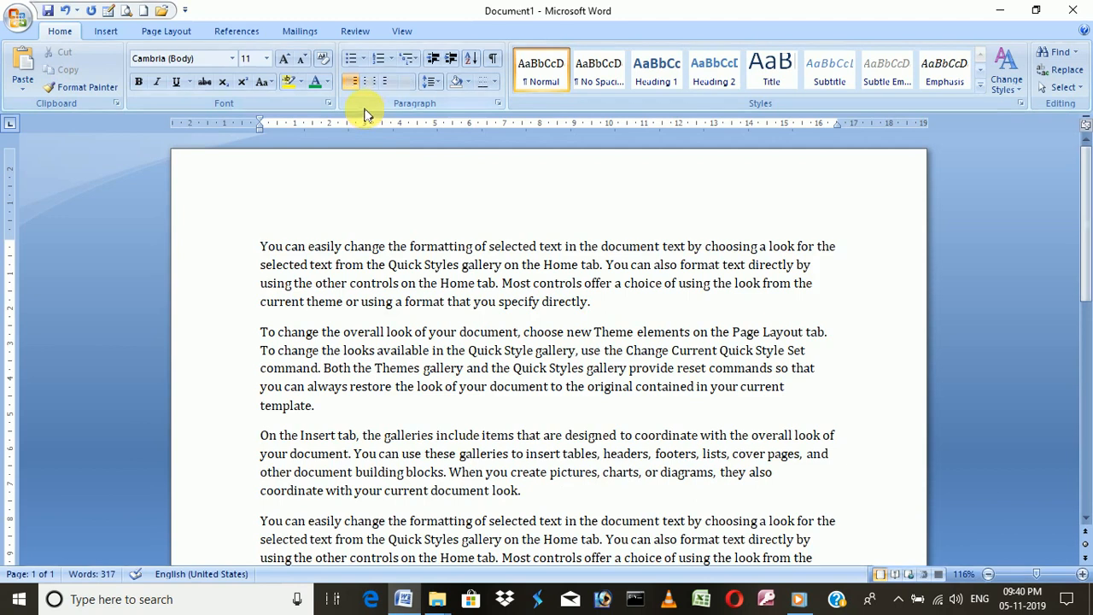
click(617, 309)
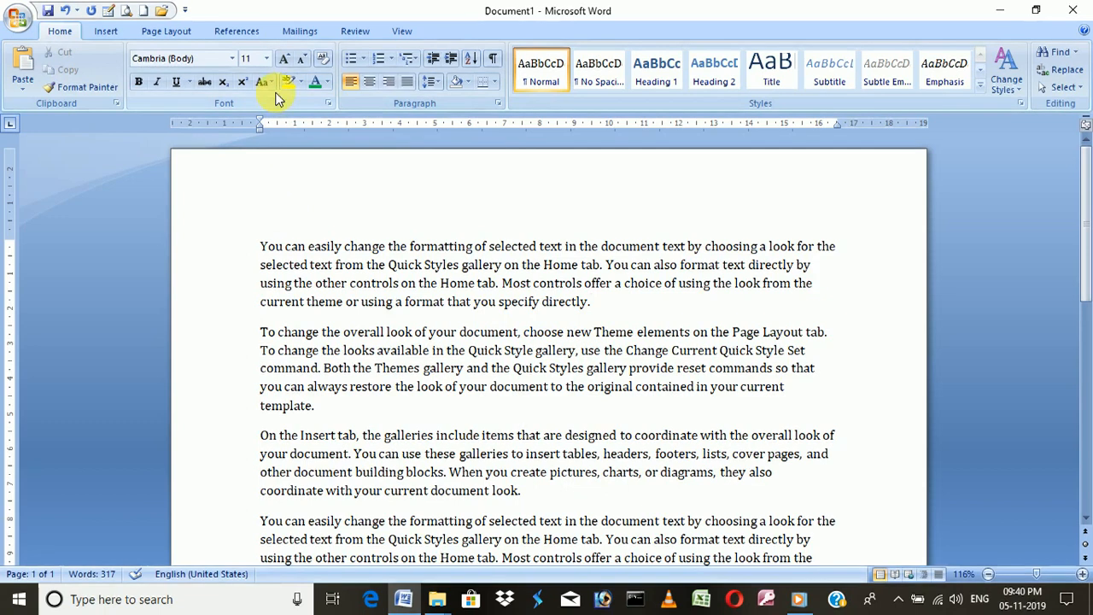
- Convert the whole first paragraph to UPPERCASE, followed by lowercase
drag(591, 302, 260, 245)
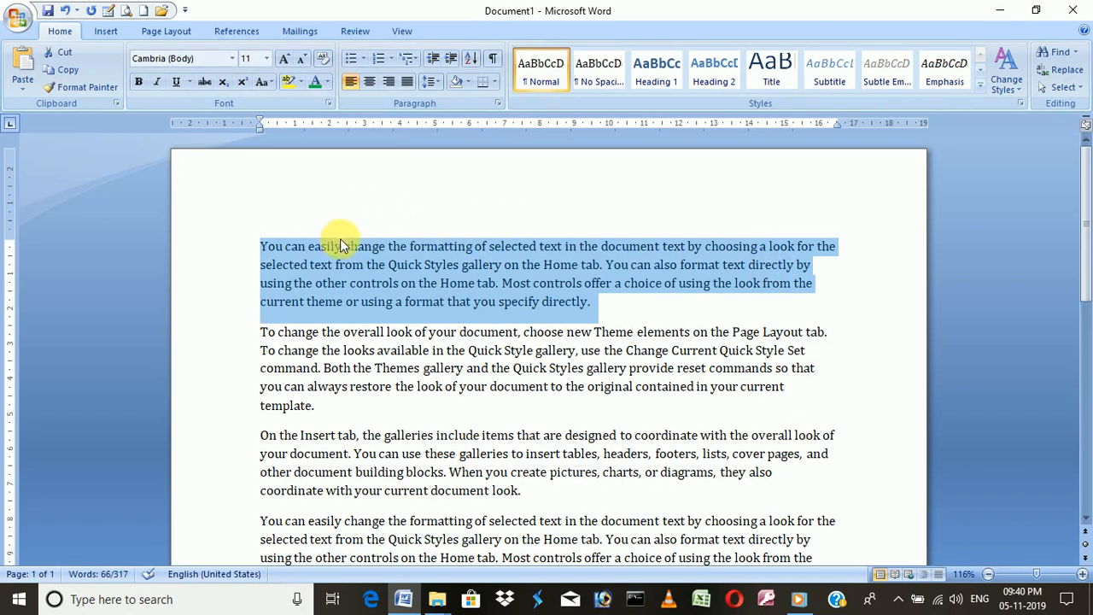
click(269, 82)
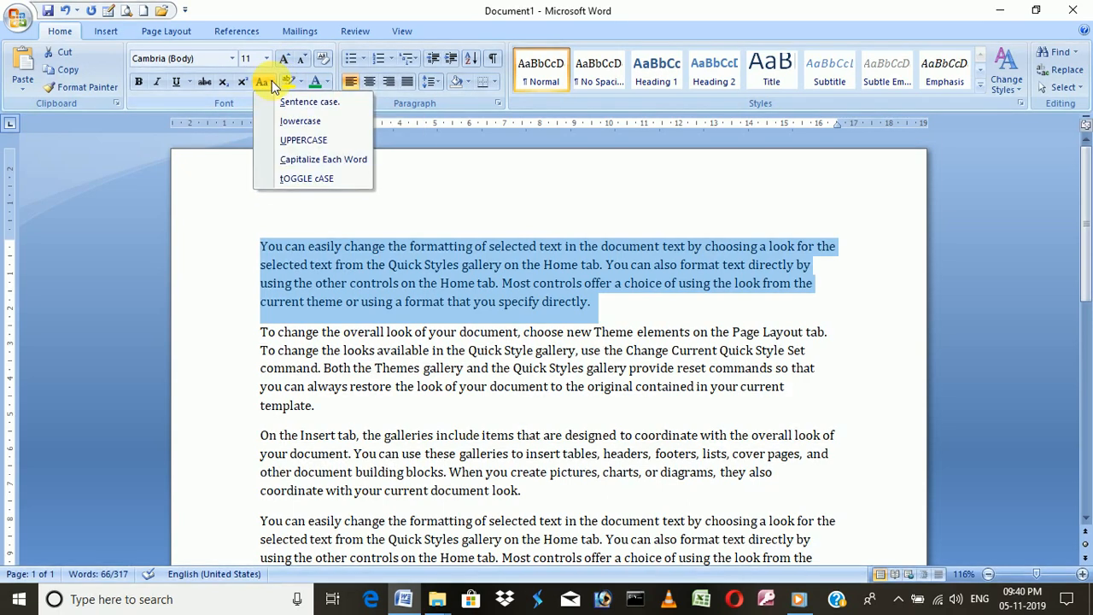
click(291, 142)
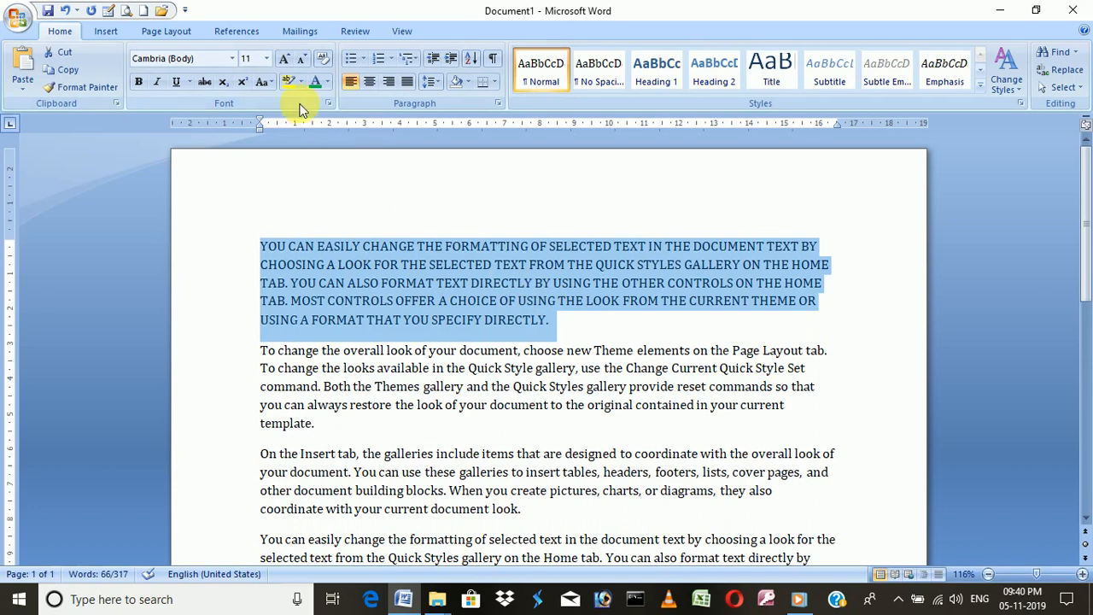
click(266, 82)
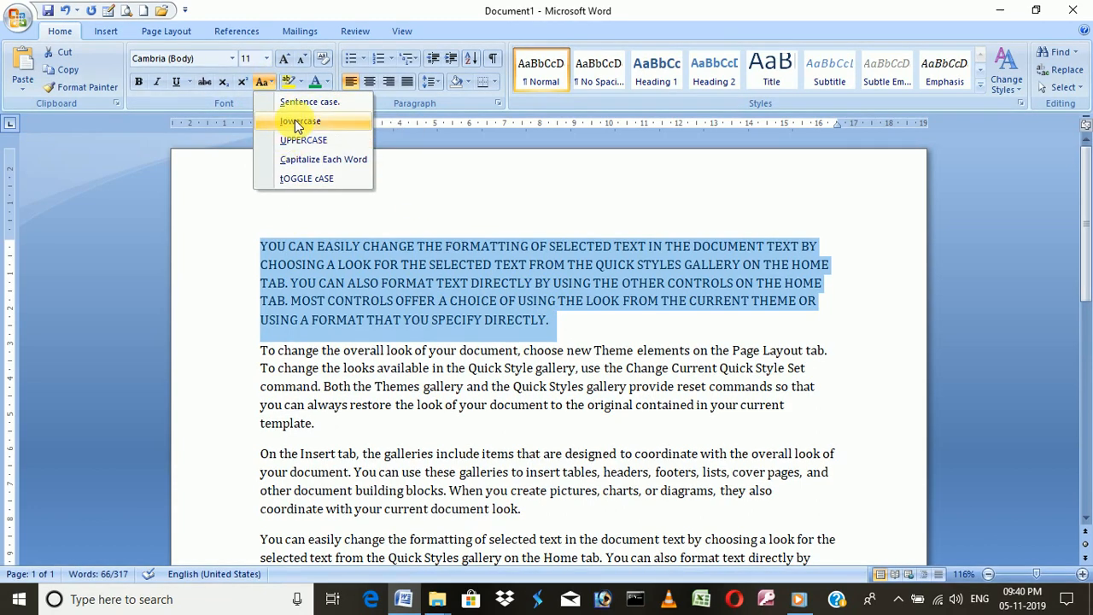
click(298, 121)
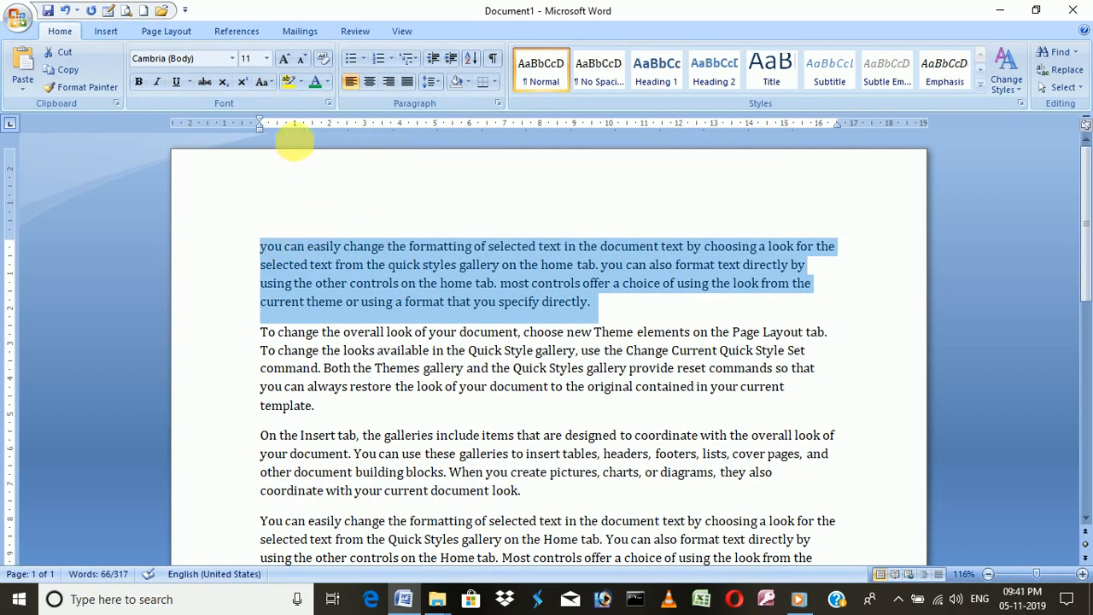
- Change the lowercase first paragraph to Sentence case and deselect it
click(266, 82)
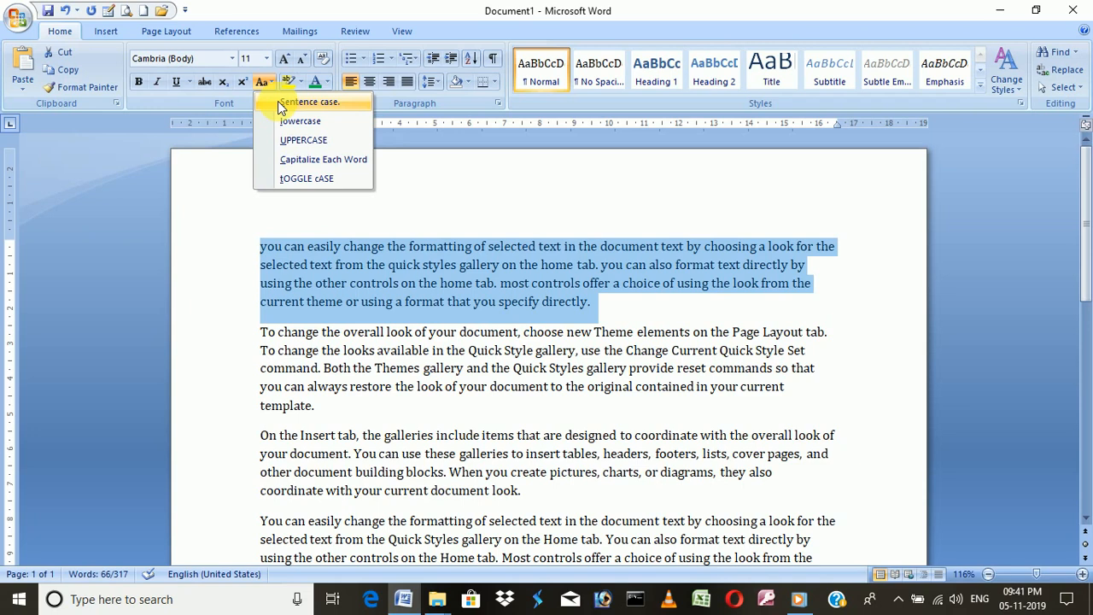
click(278, 100)
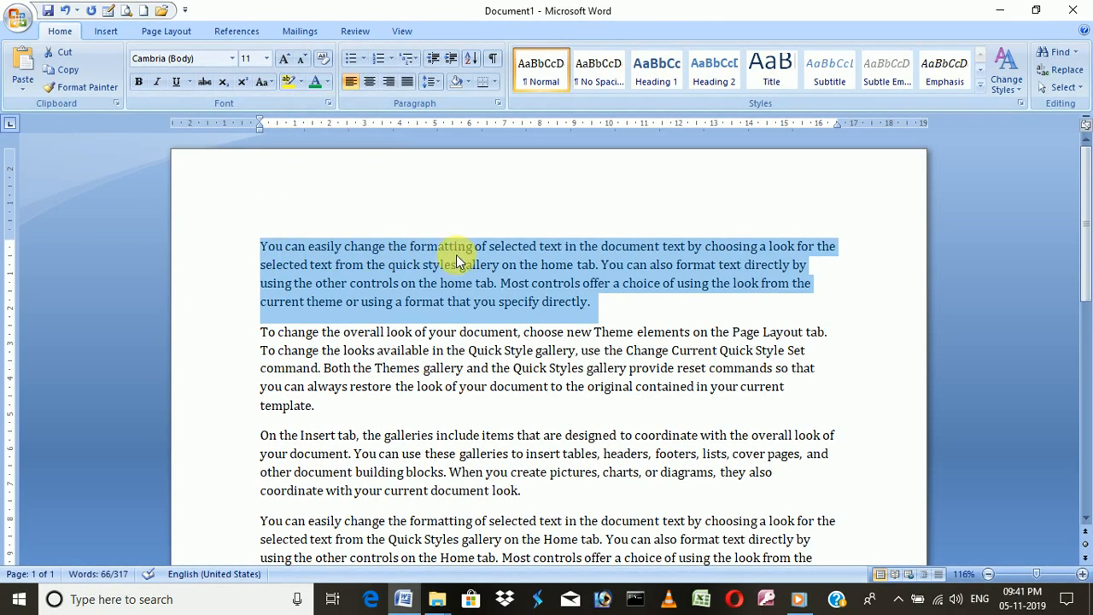
click(596, 271)
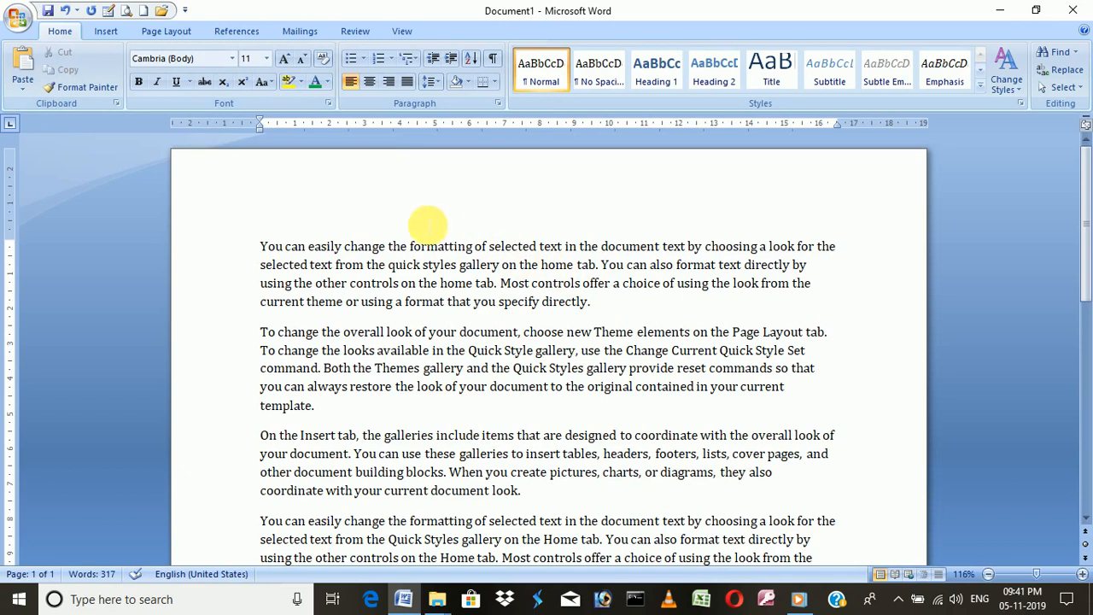
- Select the entire first paragraph and apply Capitalize Each Word to it
triple_click(587, 305)
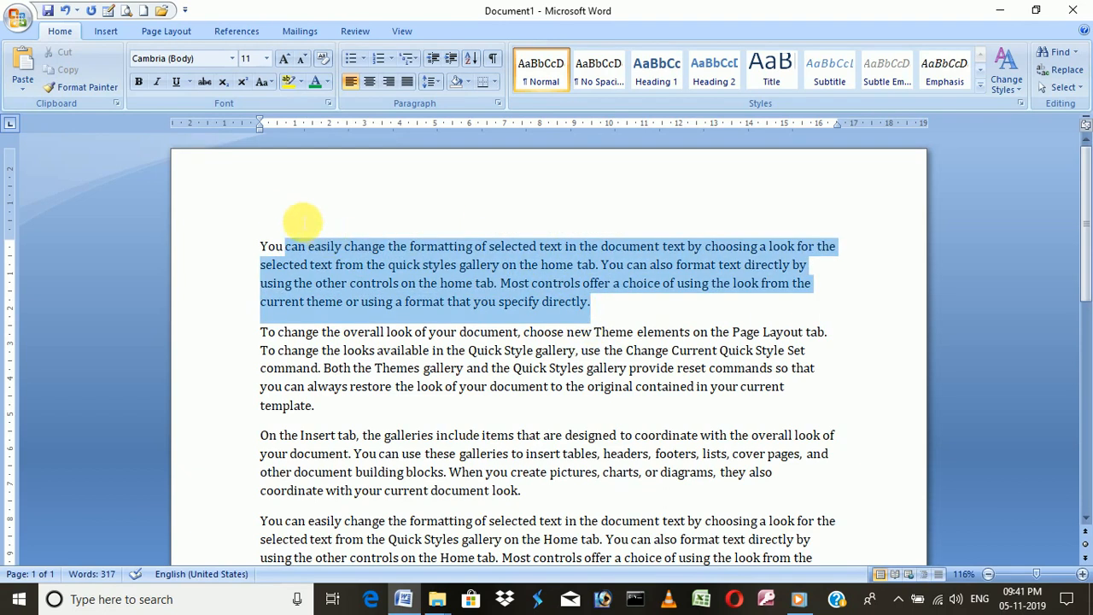
click(270, 81)
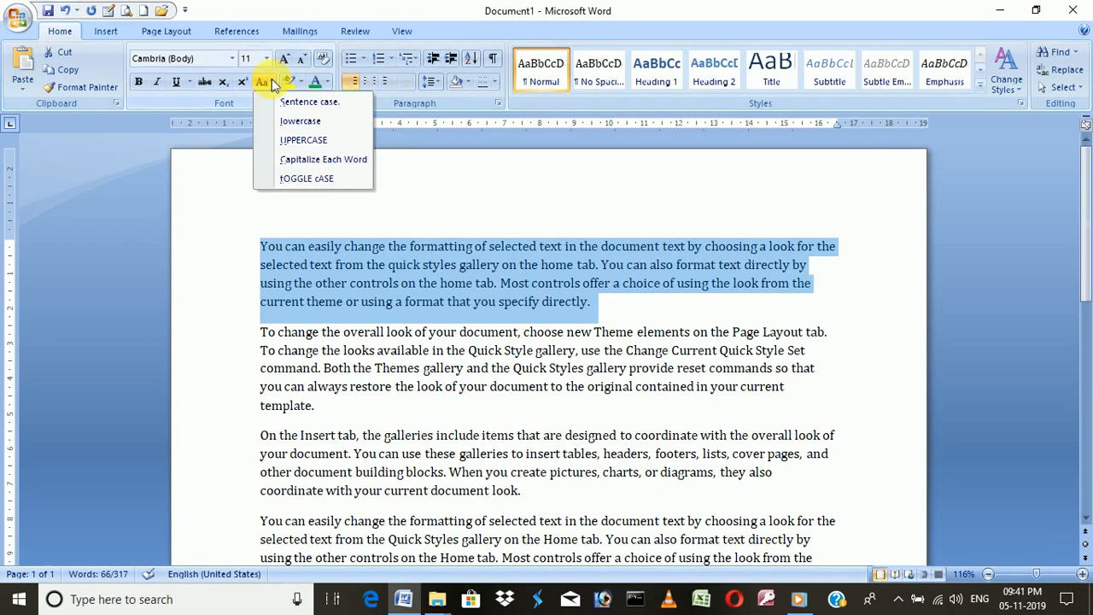
click(296, 163)
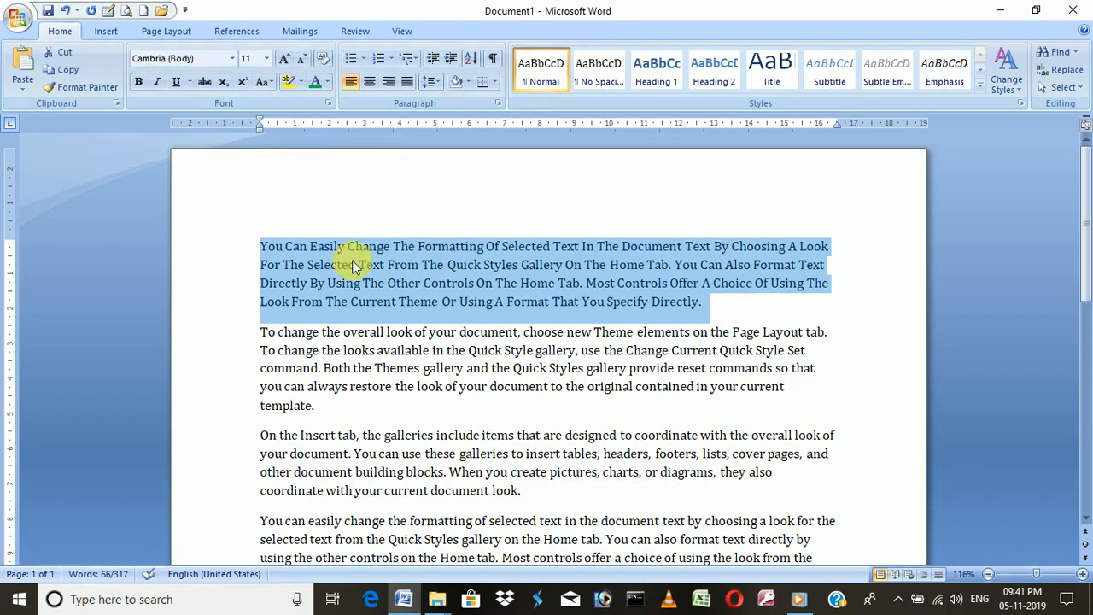
click(264, 252)
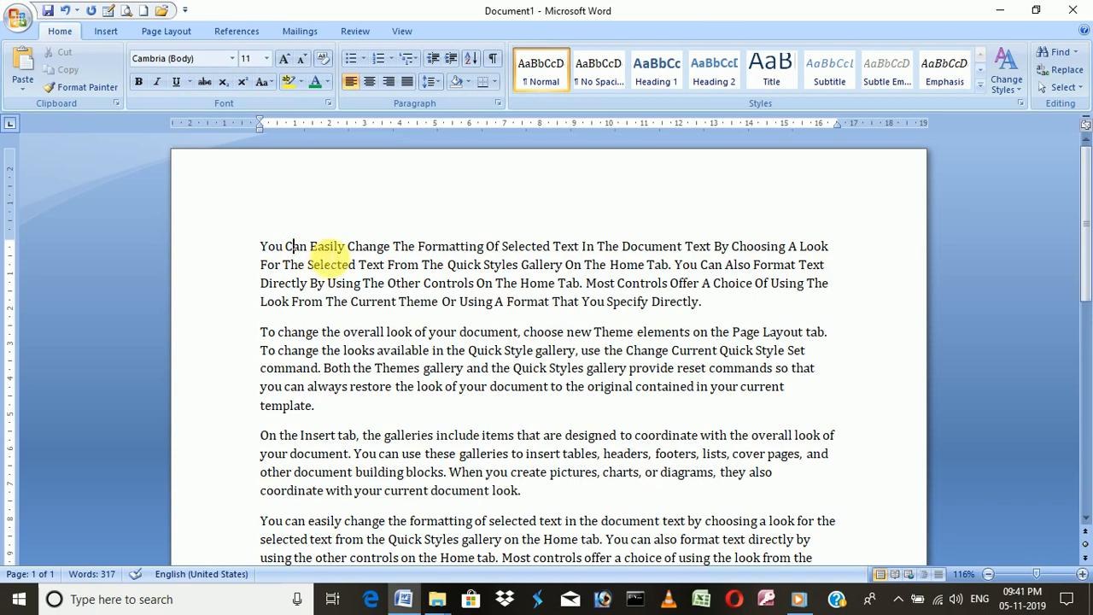
- Apply tOGGLE cASE to the entire first paragraph and deselect it
drag(702, 304, 227, 212)
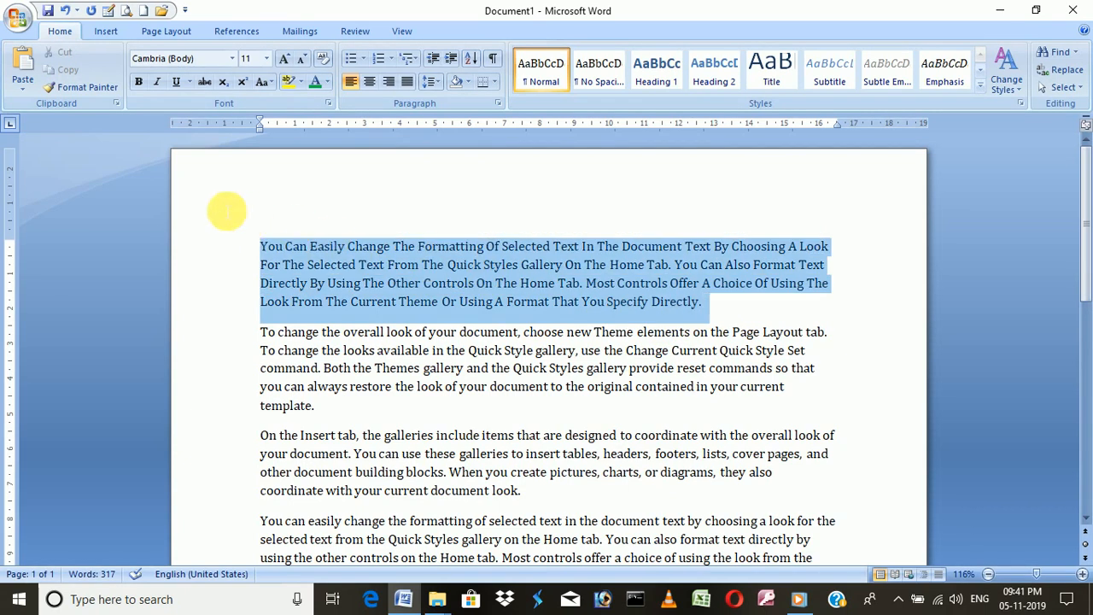
click(269, 83)
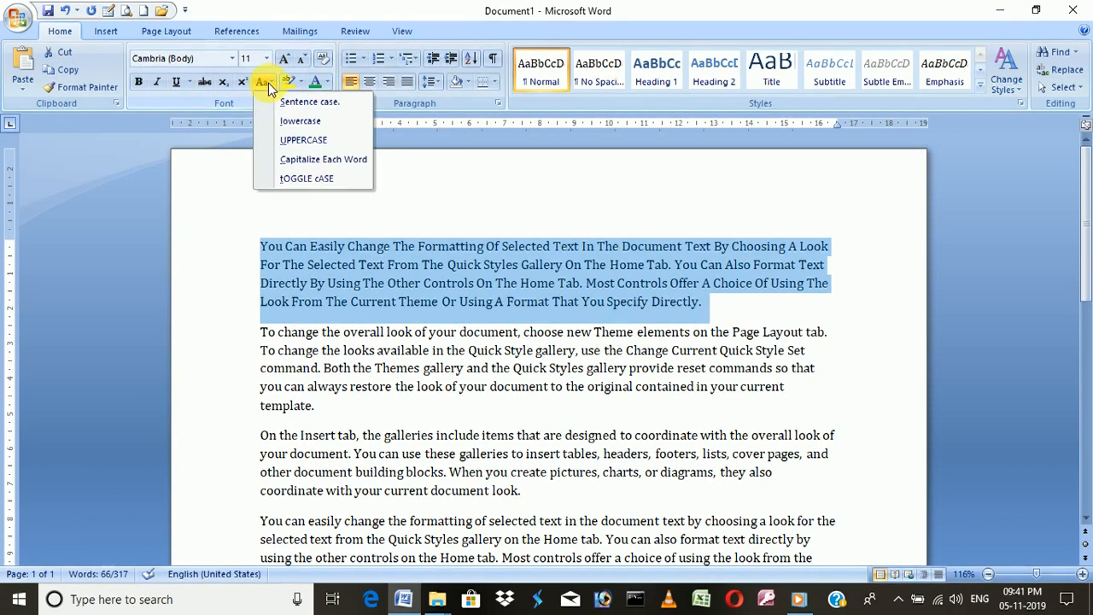
click(289, 181)
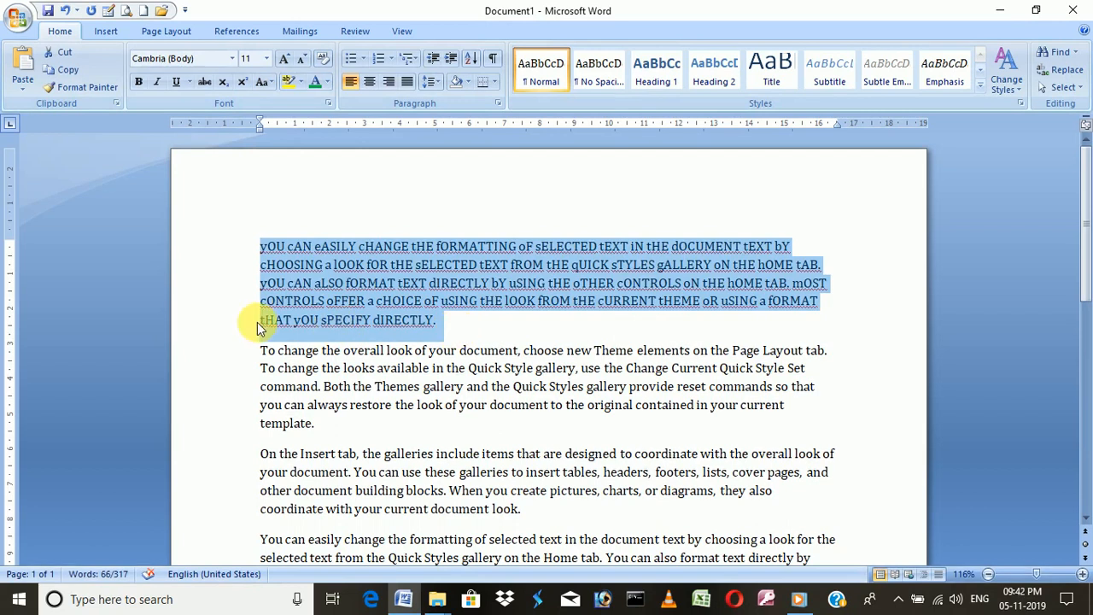
click(465, 324)
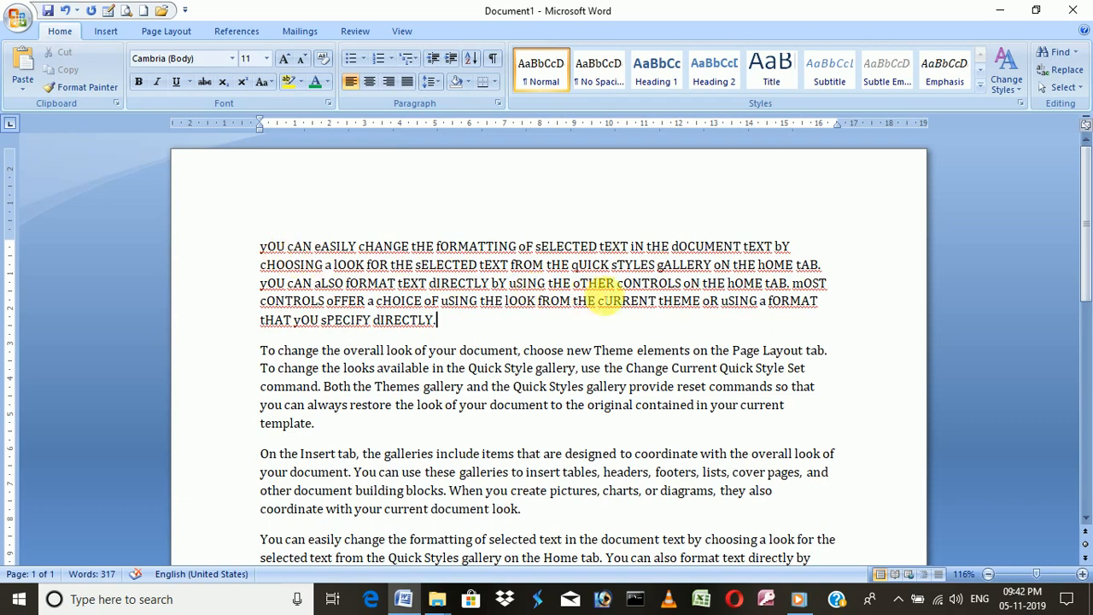
- Convert the toggled-case first paragraph back to Sentence case
drag(463, 324, 257, 246)
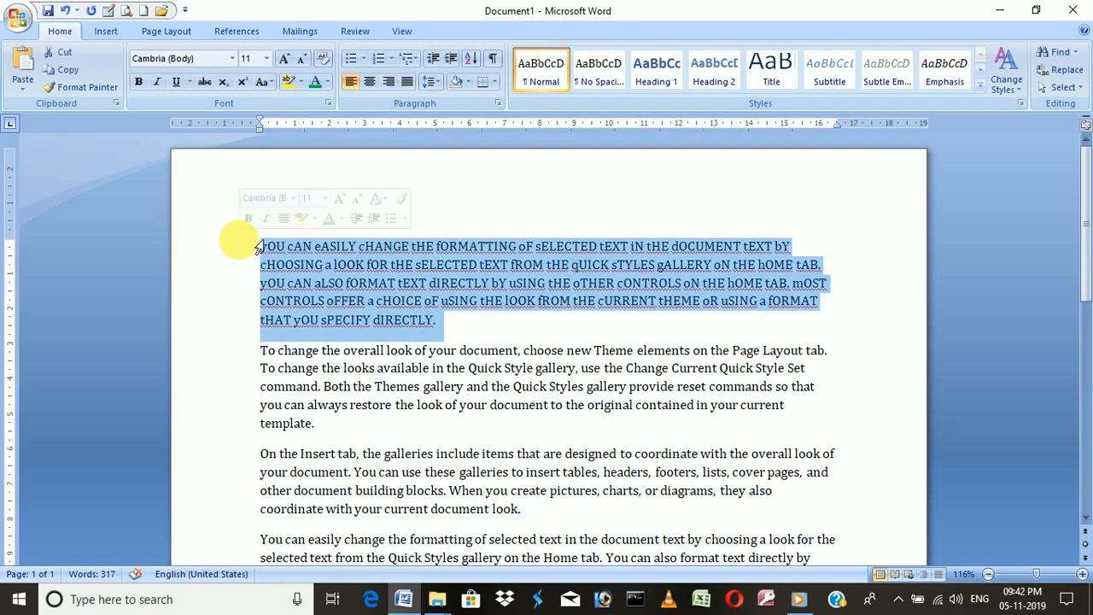
click(275, 87)
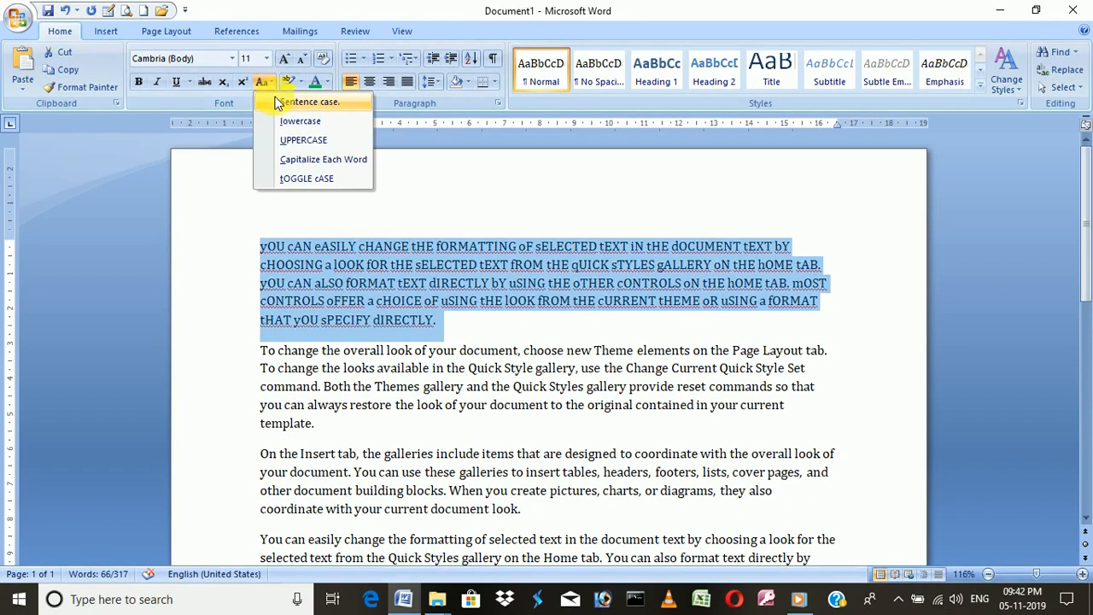
click(316, 104)
click(502, 205)
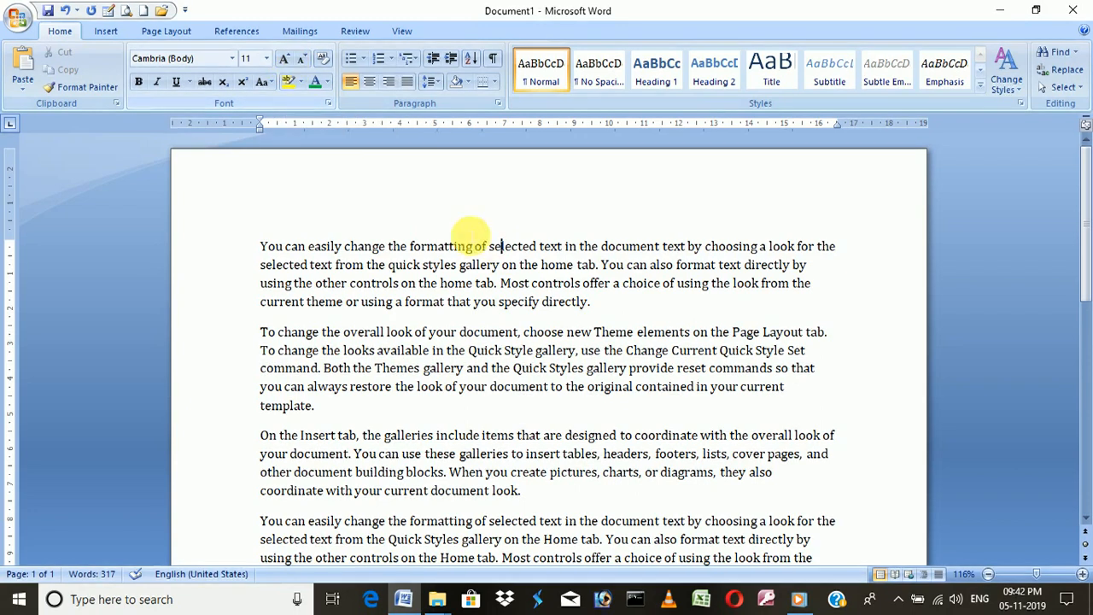
- Enlarge the first paragraph's text to size 22 with the Grow Font command
drag(602, 307, 222, 214)
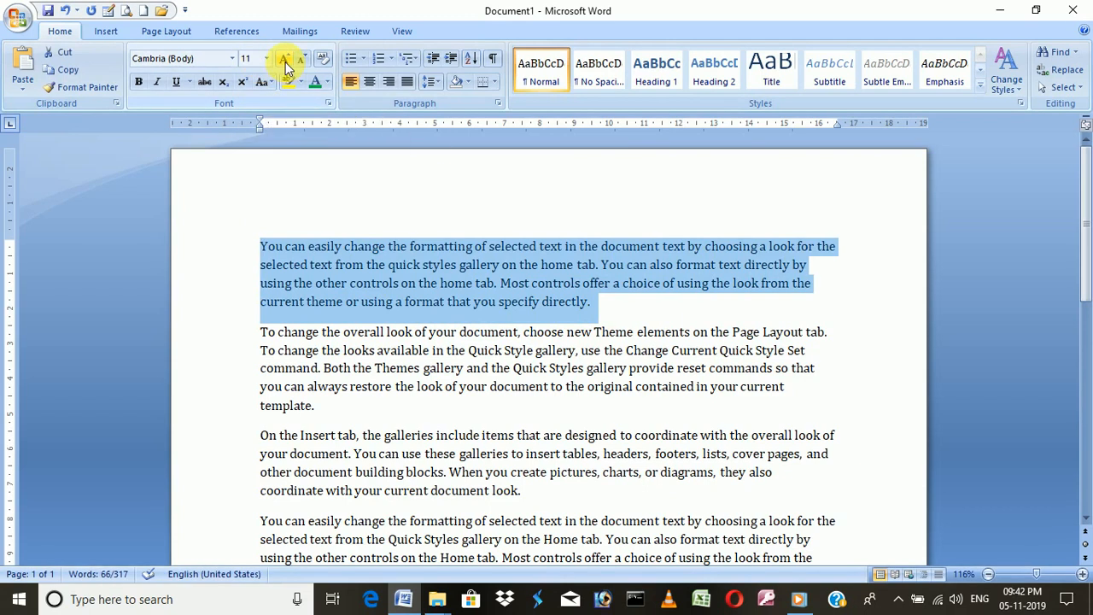
click(286, 64)
click(286, 64)
click(286, 64)
click(286, 64)
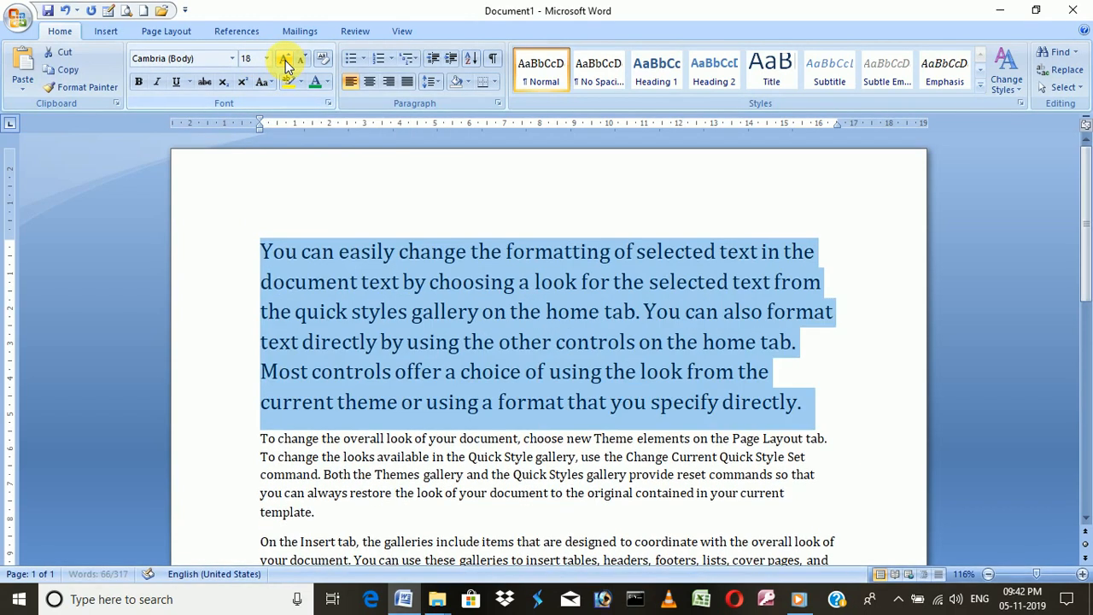
click(286, 64)
click(286, 64)
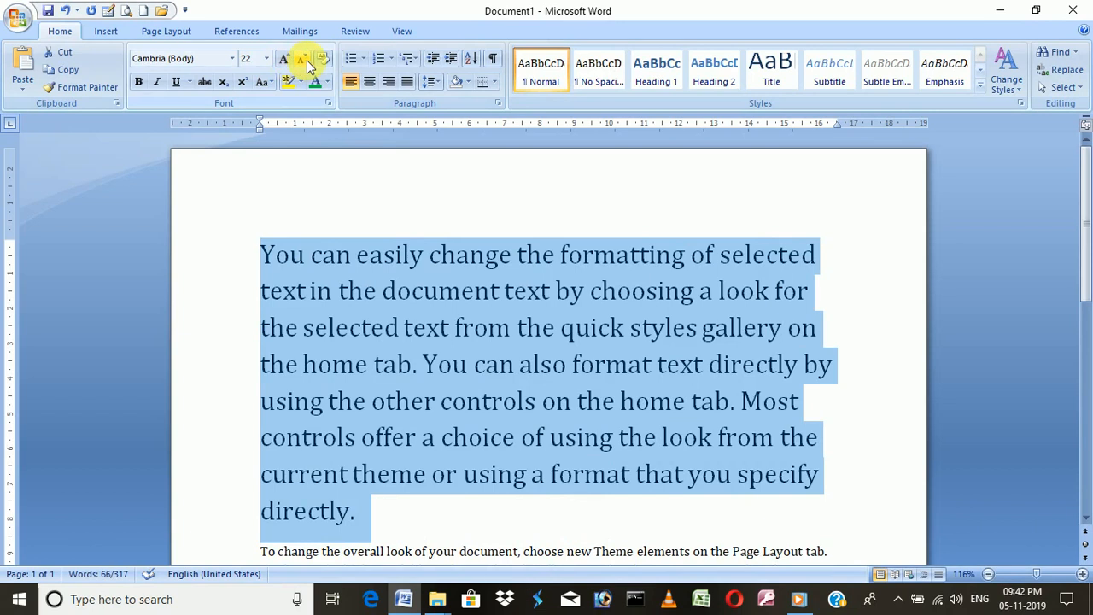
- Reduce the first paragraph's text to size 10 with the Shrink Font command
click(304, 61)
click(304, 61)
click(304, 61)
click(304, 61)
click(304, 62)
click(304, 61)
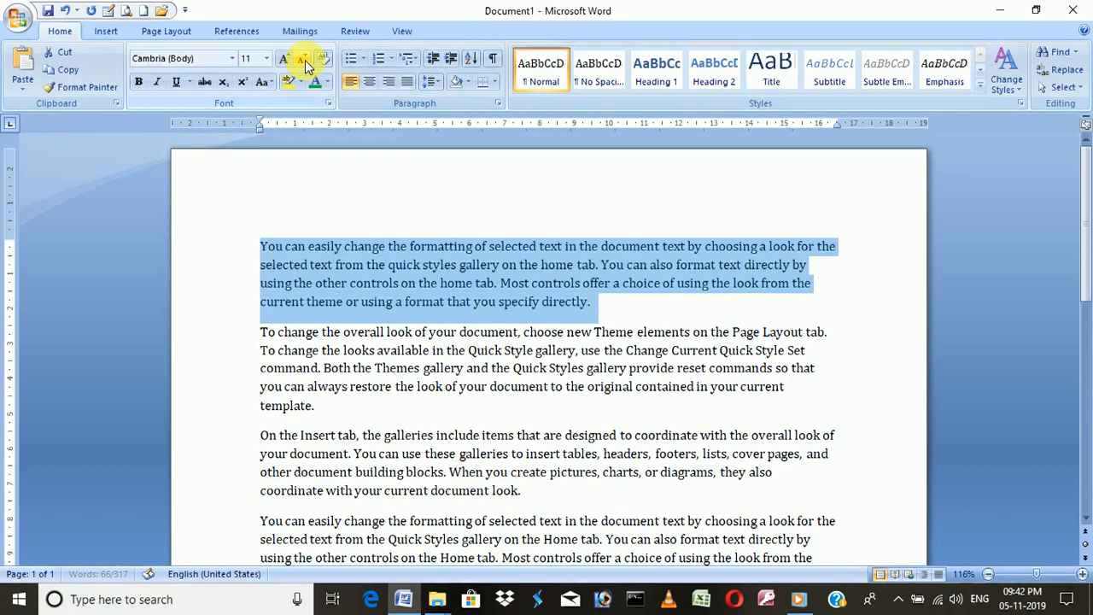
click(304, 61)
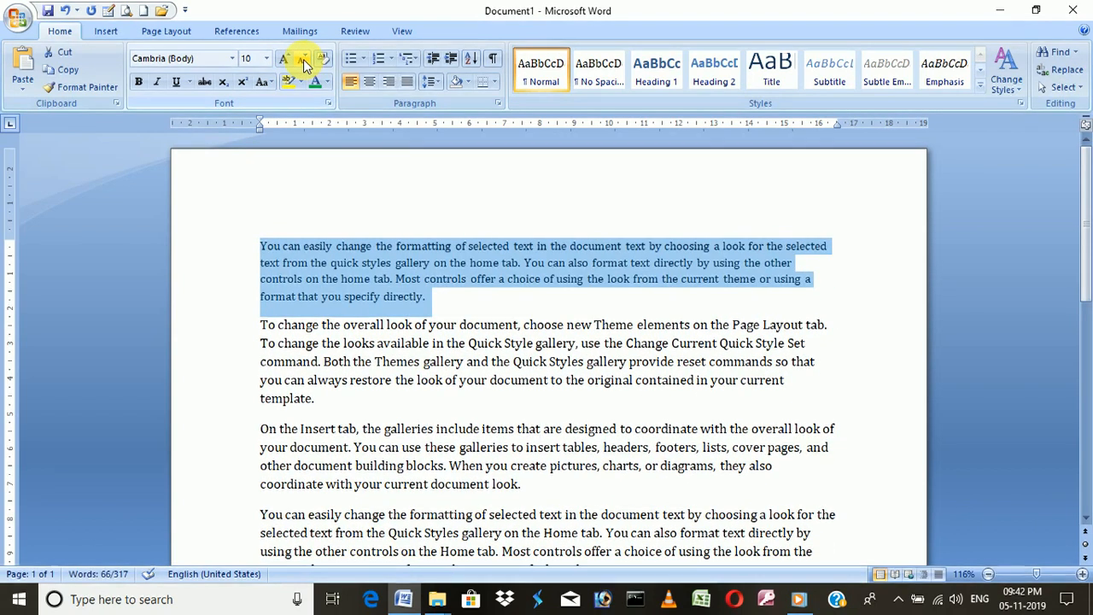
- Switch to the media player, start playing its video and minimize the player window
click(801, 601)
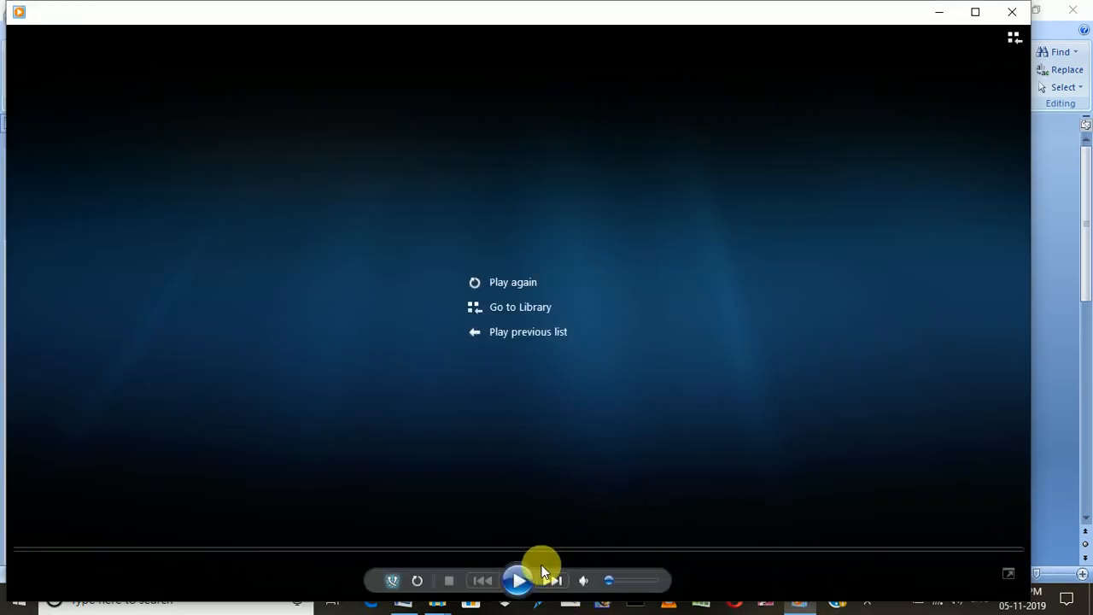
click(521, 580)
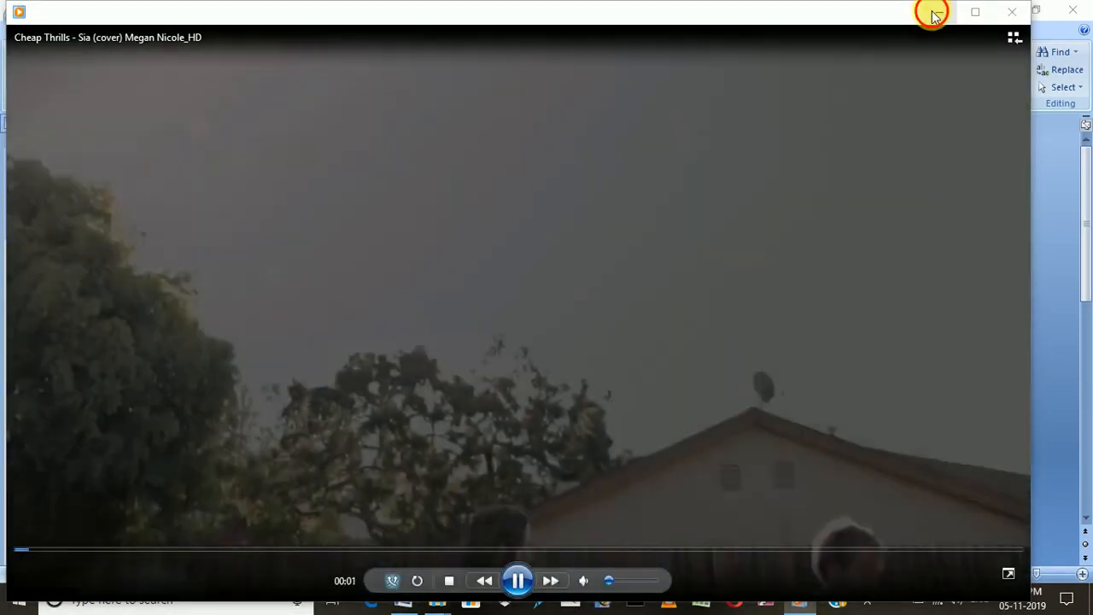
click(937, 12)
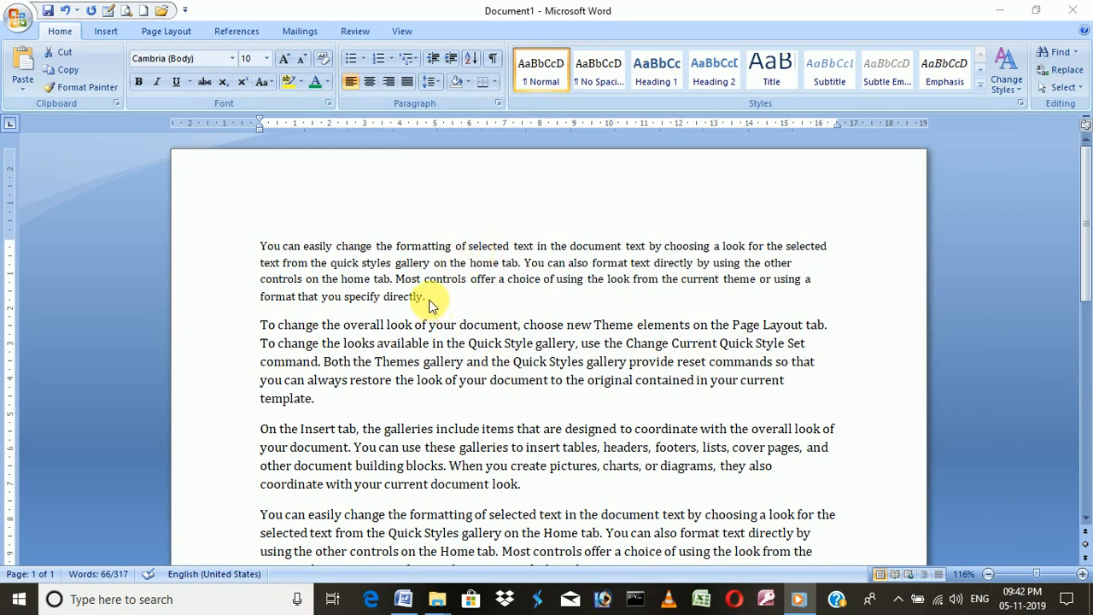
- Enlarge the first paragraph's text to size 14 with the Grow Font command
triple_click(430, 305)
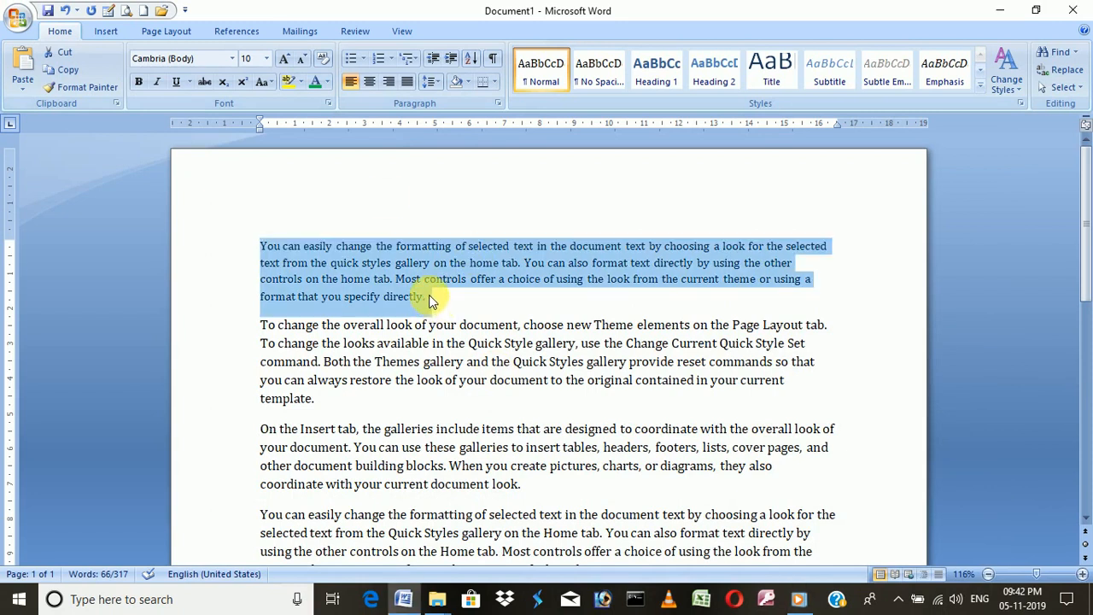
click(285, 59)
click(286, 60)
click(287, 59)
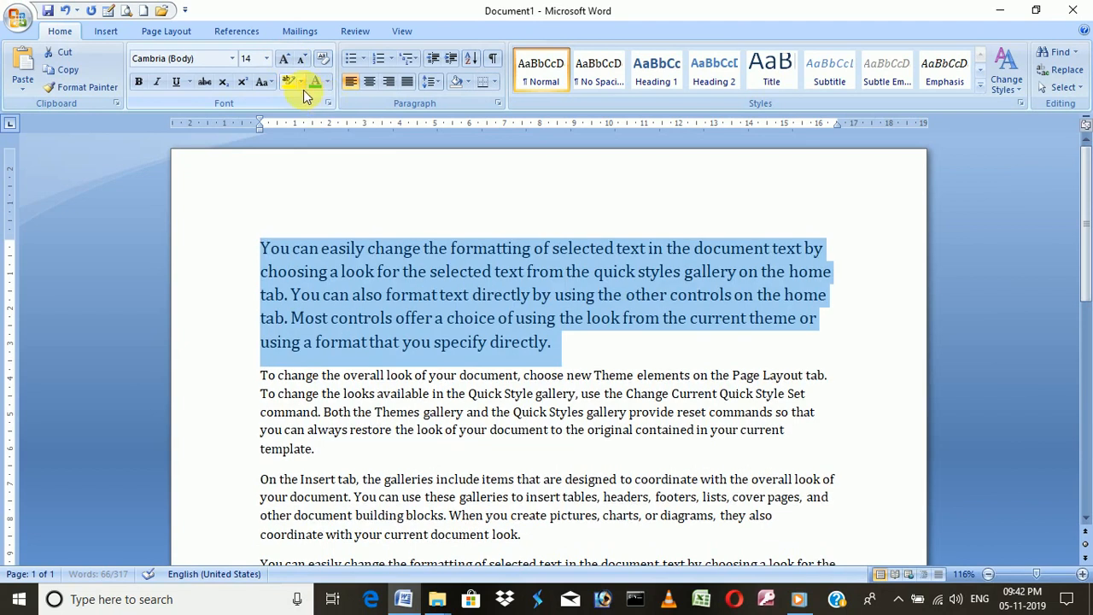
click(299, 247)
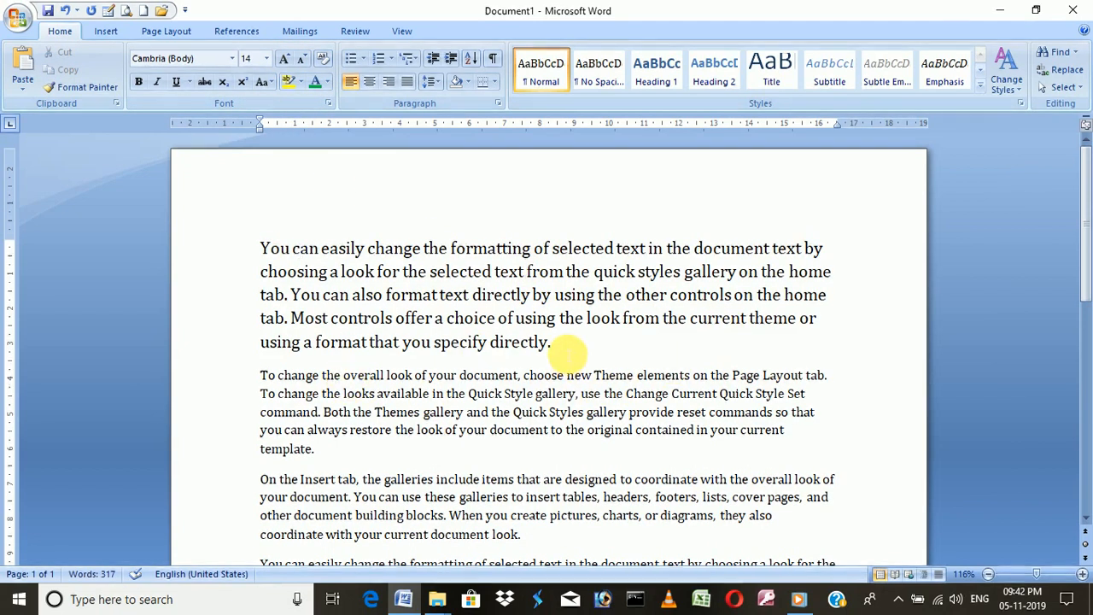
- Highlight the first paragraph's last line in yellow and the words "text in the document text by" in dark green
drag(561, 347, 246, 340)
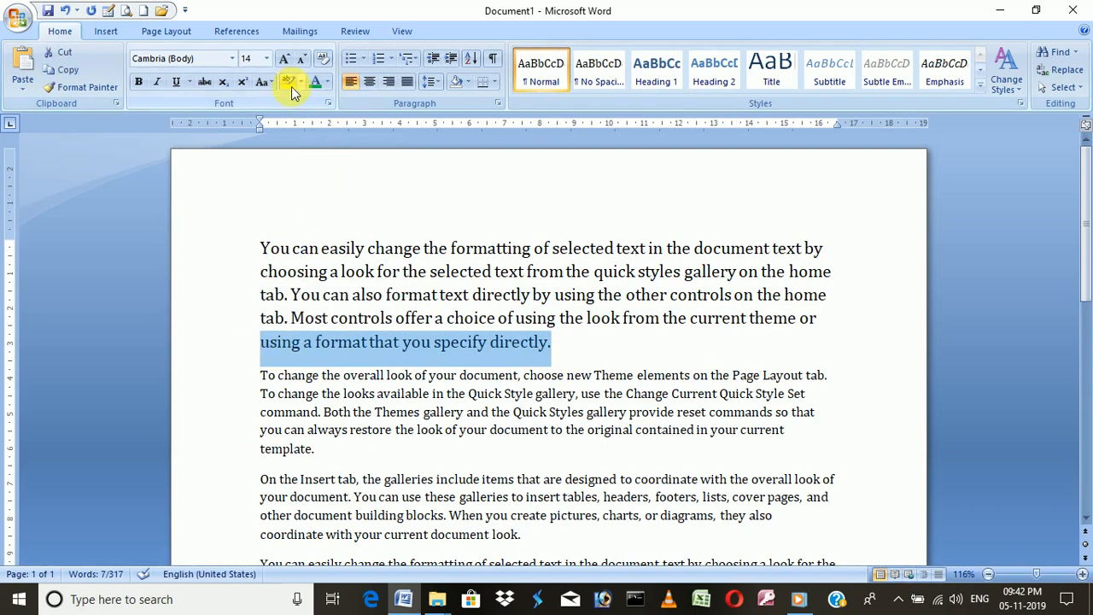
click(289, 83)
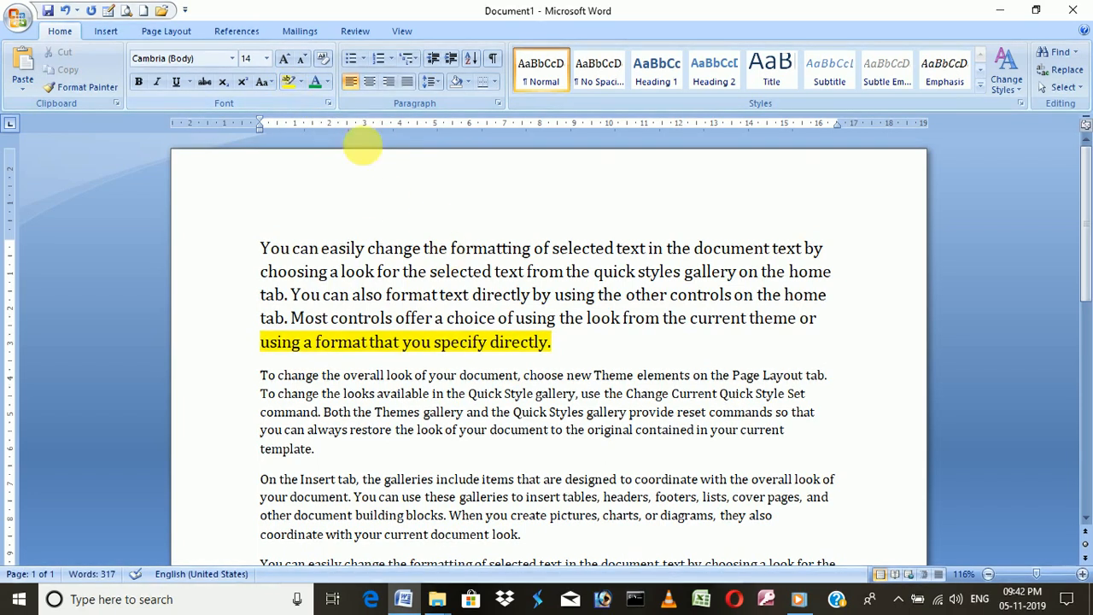
click(300, 82)
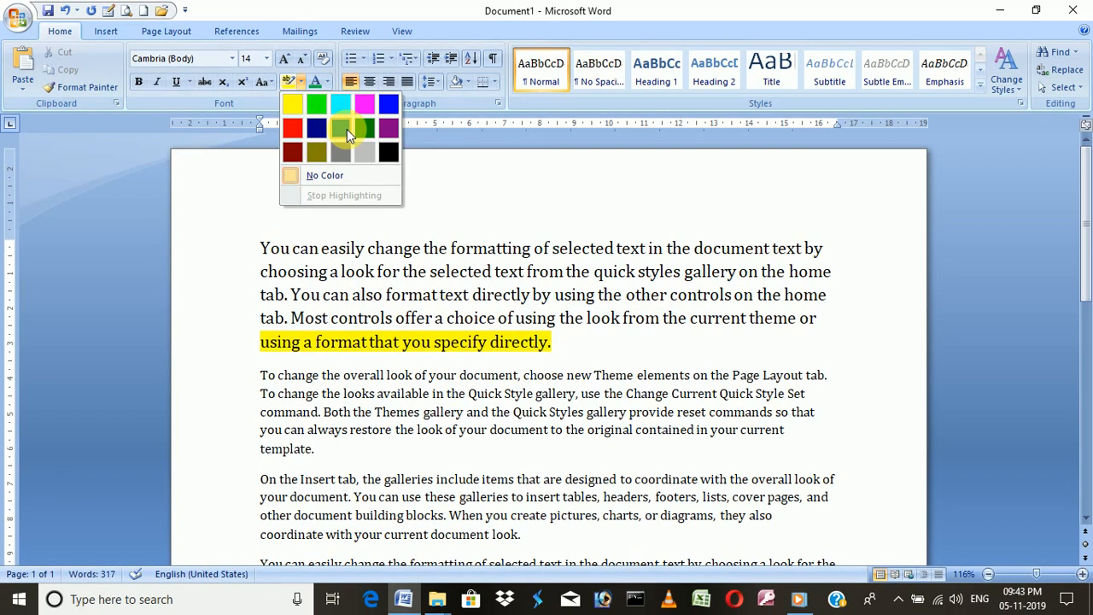
click(357, 129)
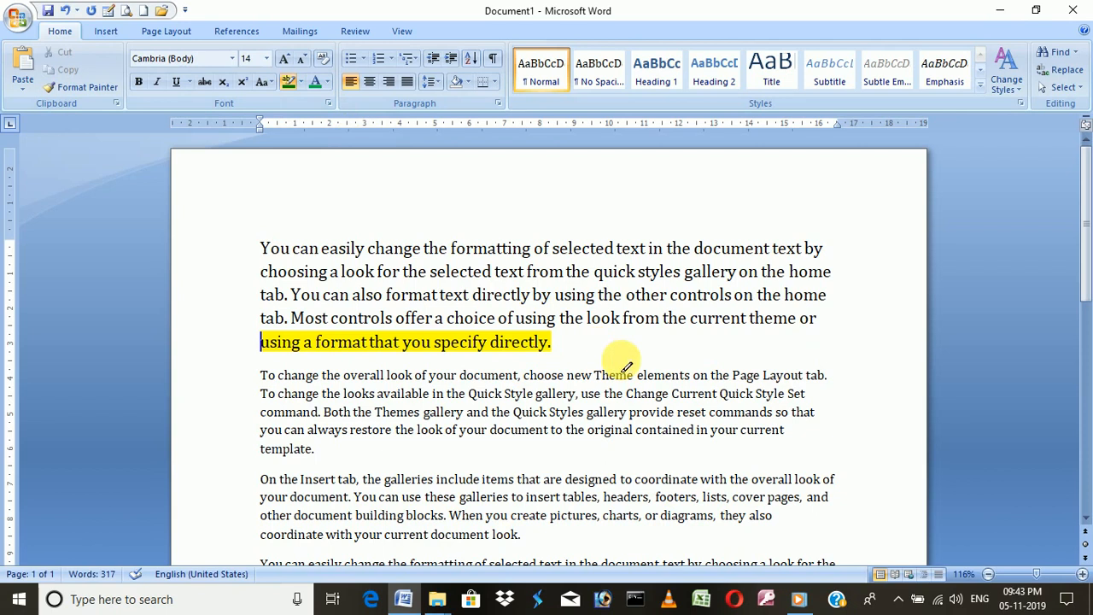
drag(841, 248, 627, 230)
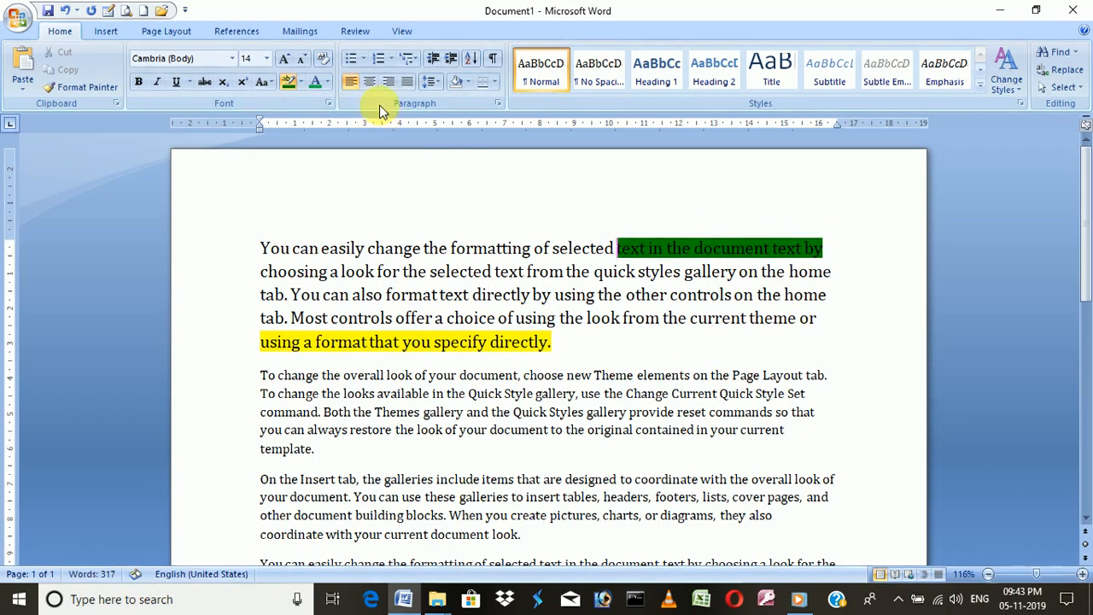
- Choose the standard Red as the active font color
click(329, 81)
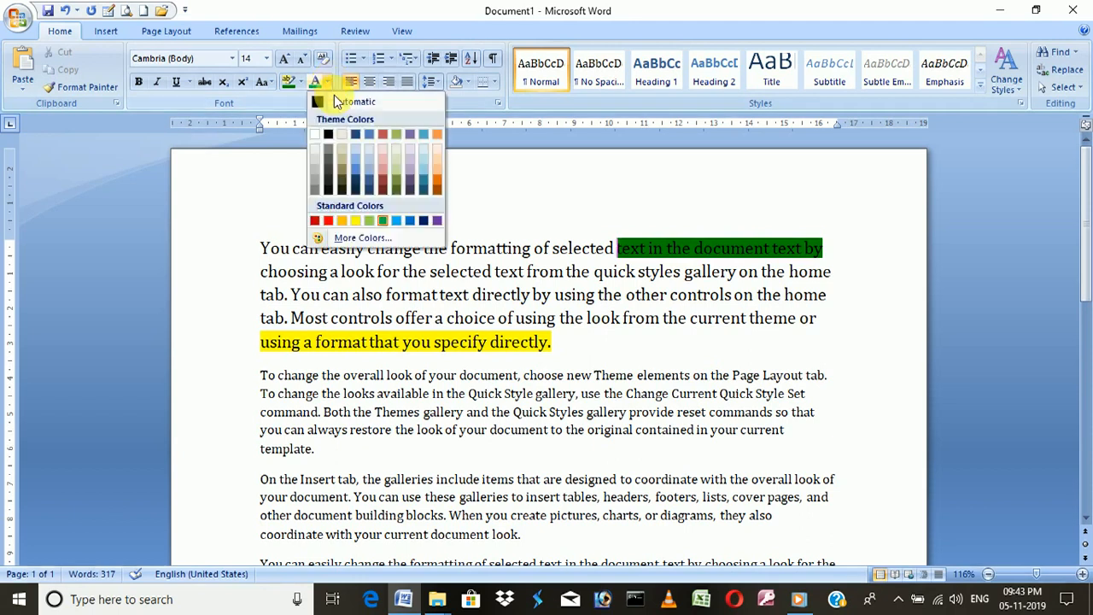
click(328, 221)
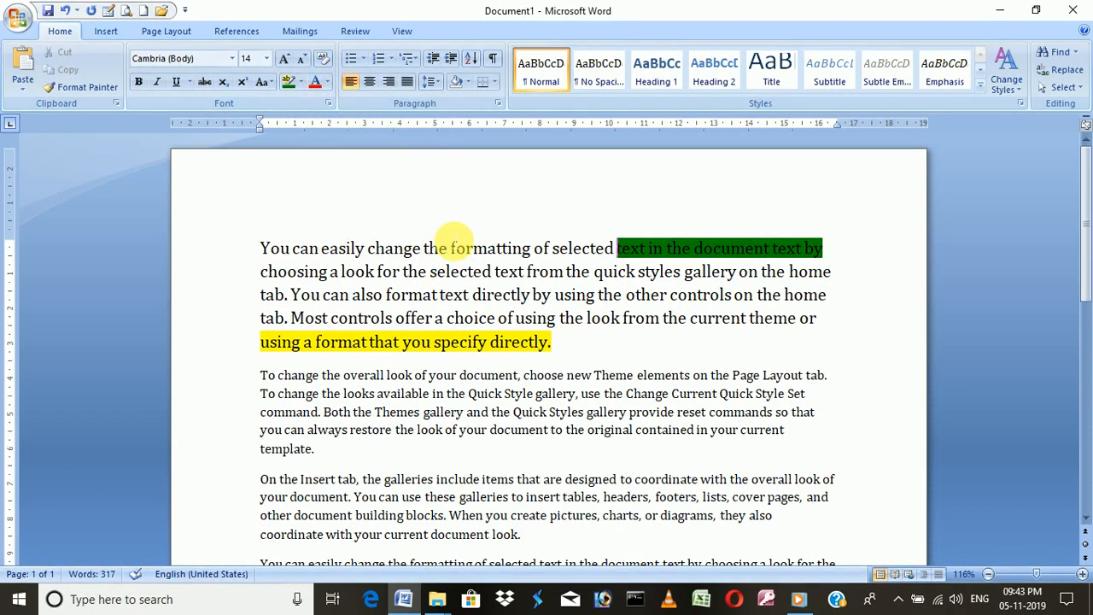
click(537, 230)
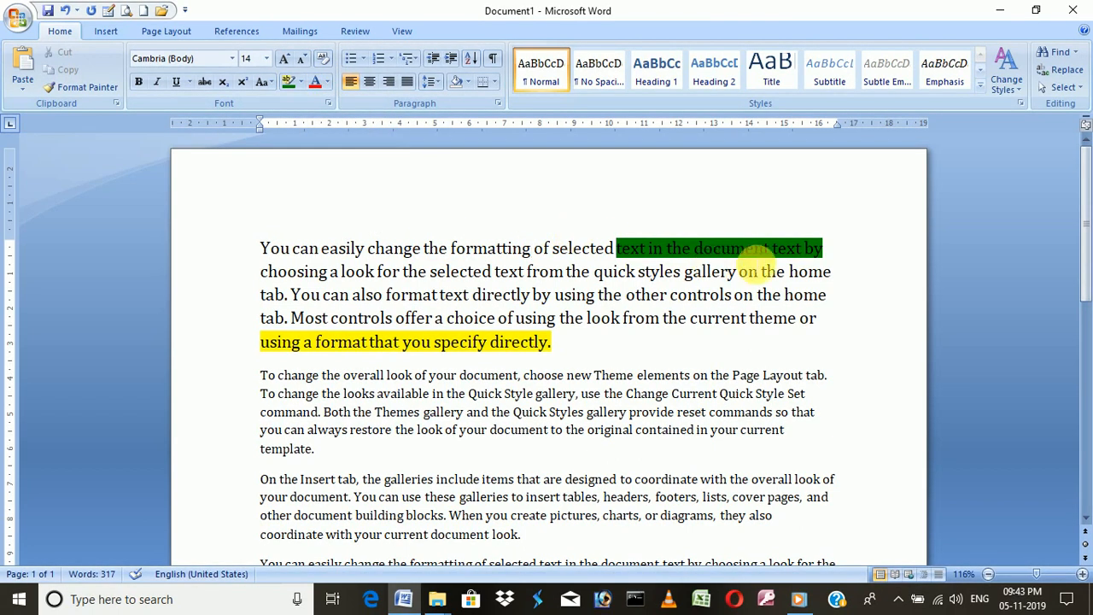
- Change the text highlight color to red and highlight the first paragraph's second line with it
click(300, 82)
click(324, 150)
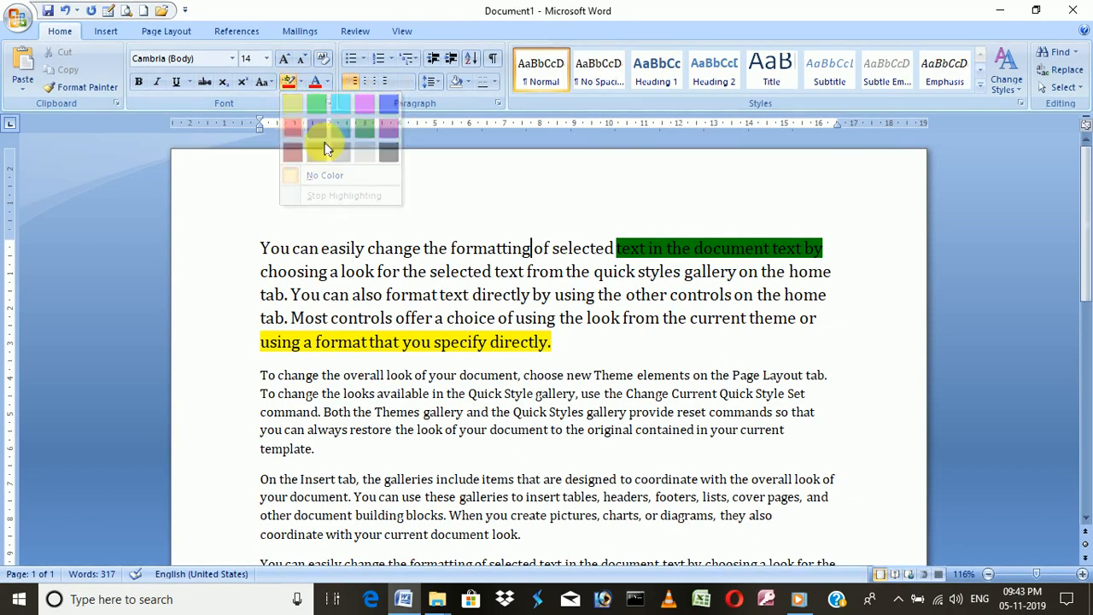
click(300, 82)
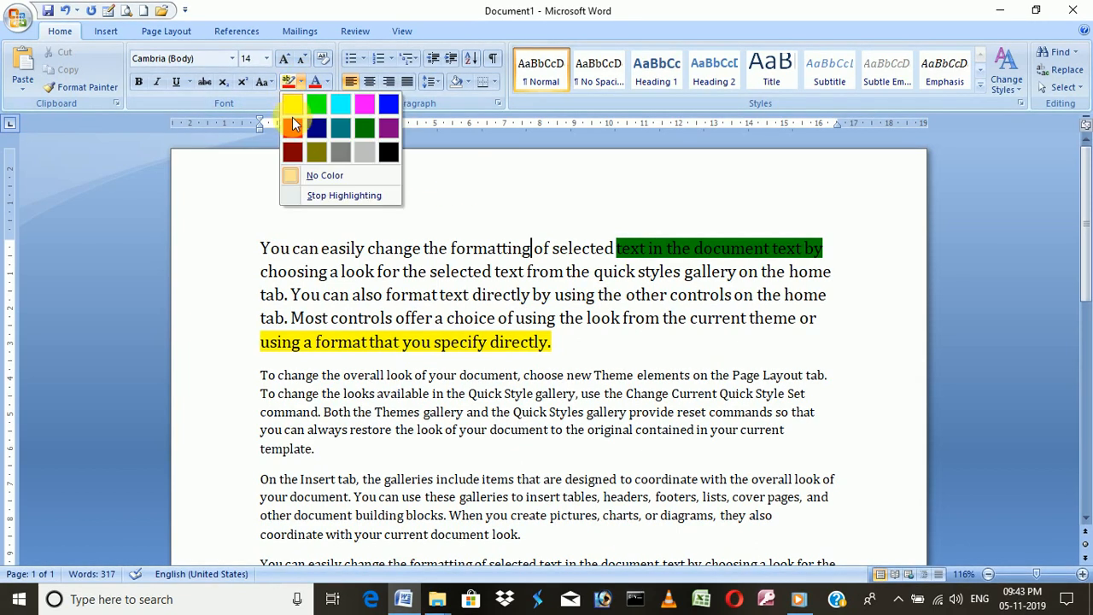
click(296, 132)
click(570, 247)
click(858, 249)
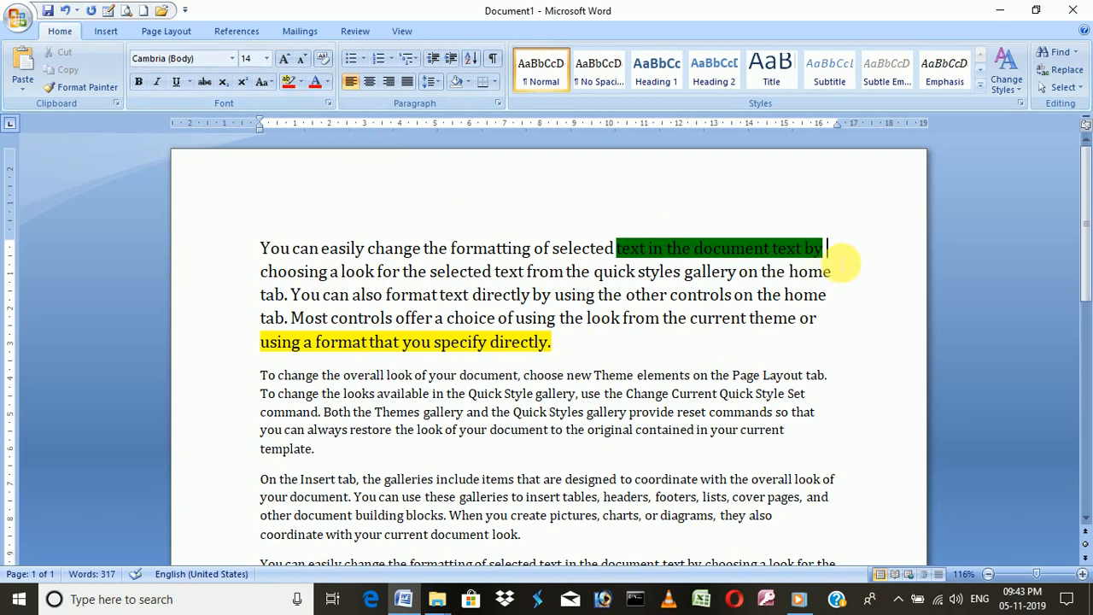
drag(830, 271, 299, 272)
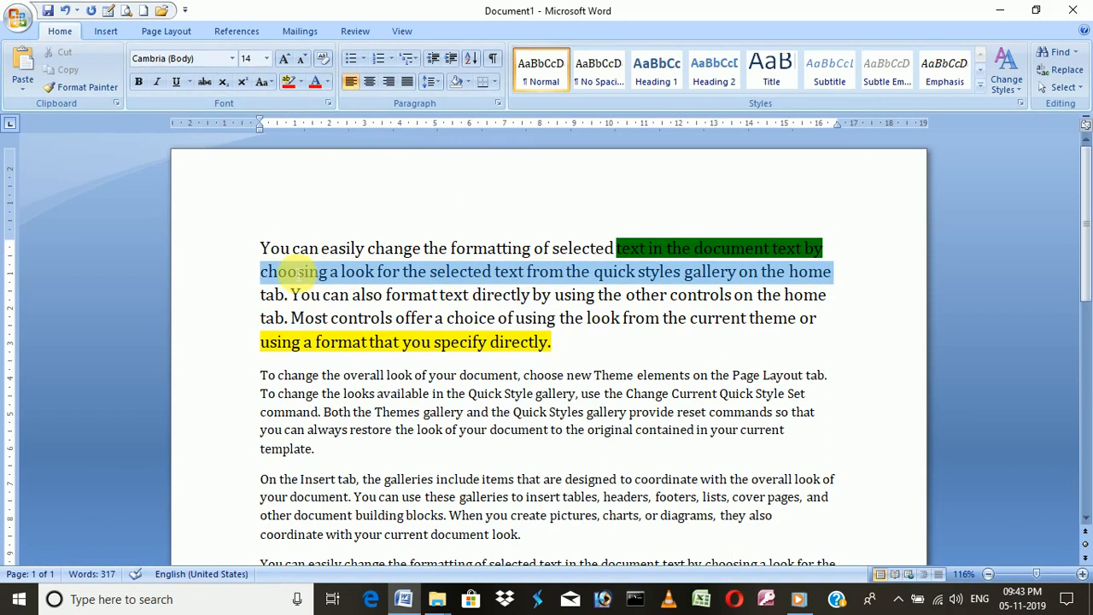
click(288, 81)
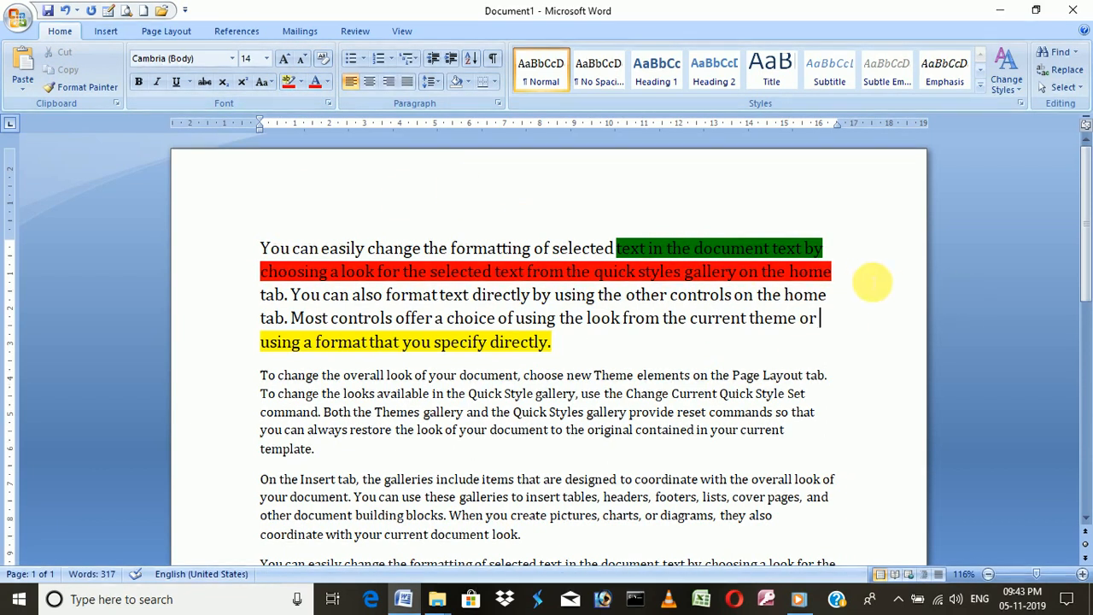
- Remove the red, green and yellow highlighting from the first paragraph using the No Color option
drag(834, 272, 271, 272)
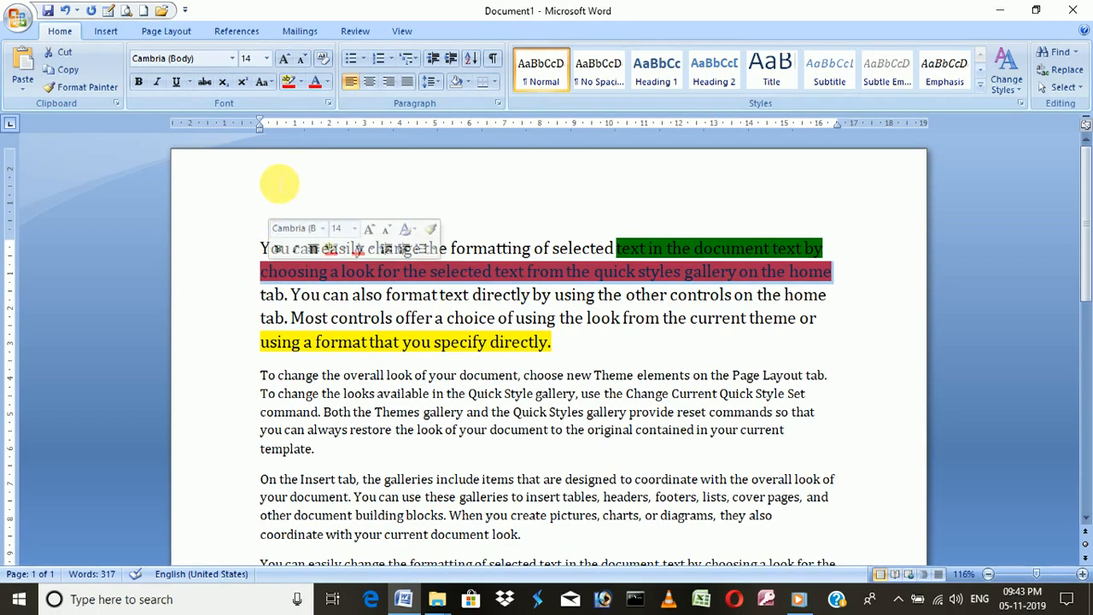
click(300, 81)
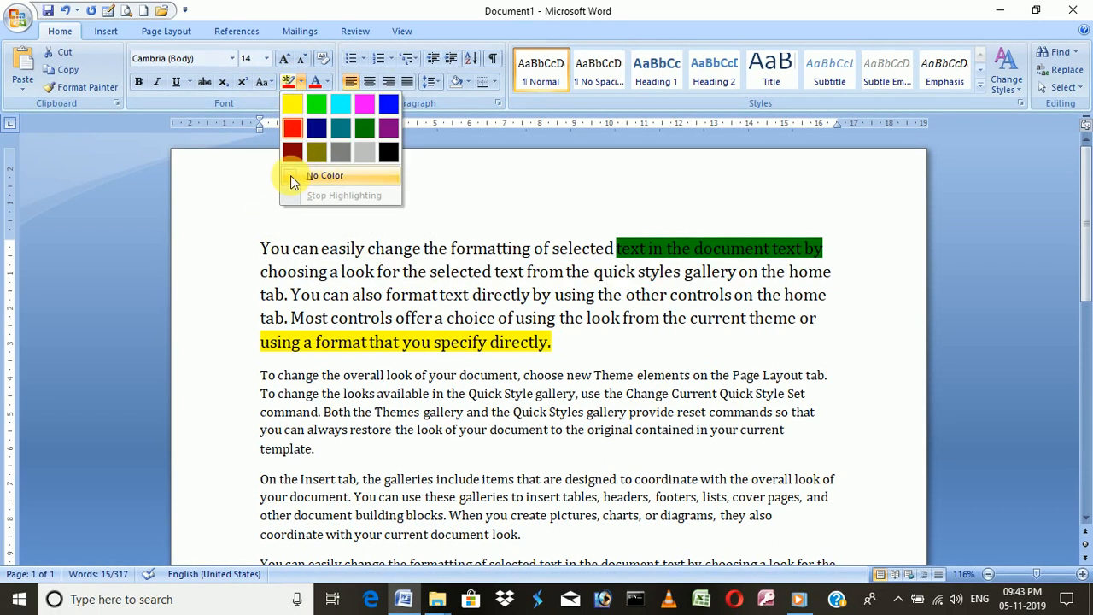
click(324, 176)
drag(845, 256, 617, 249)
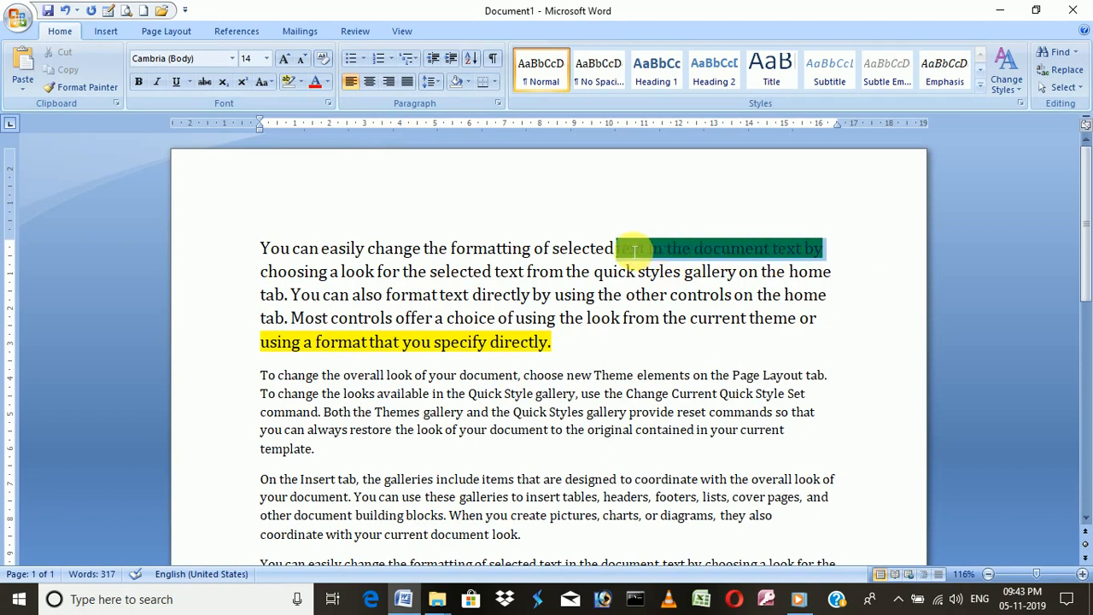
click(296, 86)
drag(552, 342, 260, 342)
click(293, 90)
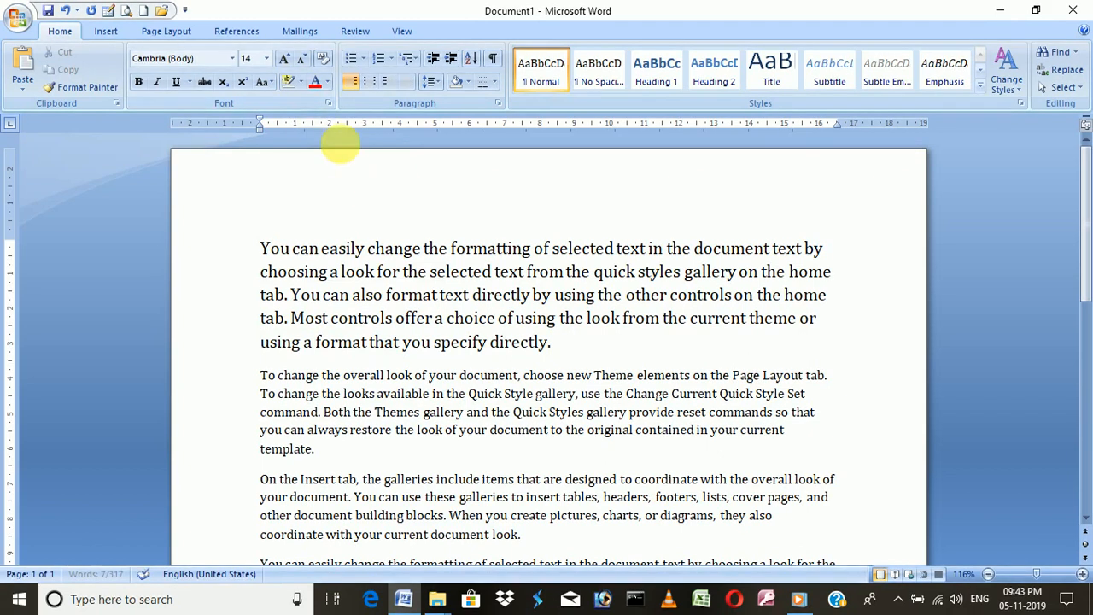
click(297, 90)
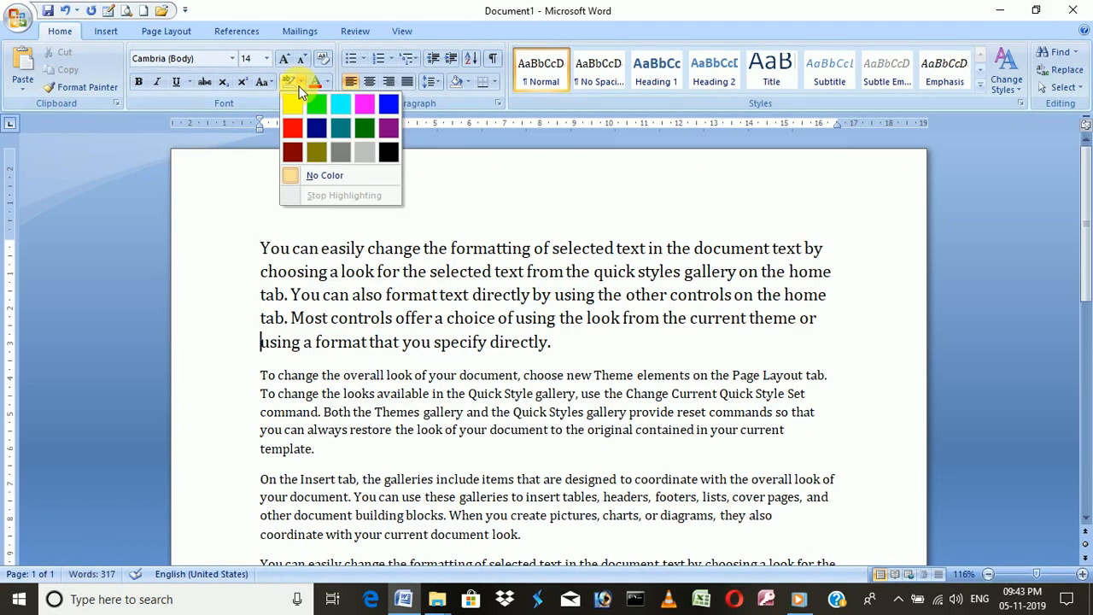
click(293, 82)
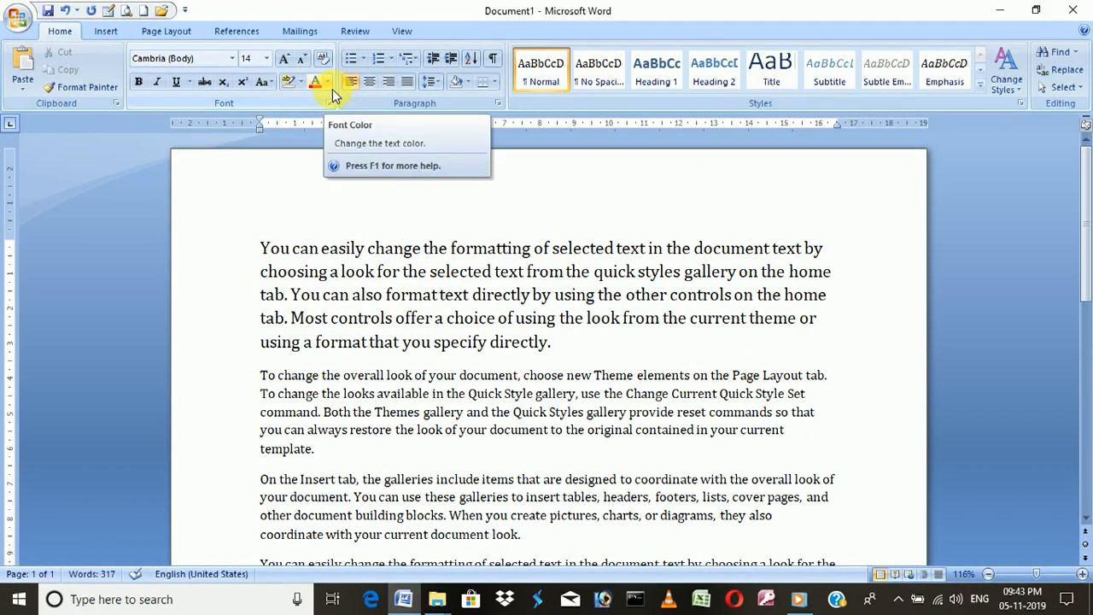
- Apply the red font color to the first line of the first paragraph
drag(824, 250, 248, 243)
click(315, 82)
click(500, 224)
- Highlight the first line in black, and extend the black highlight to the whole first paragraph
drag(834, 247, 248, 229)
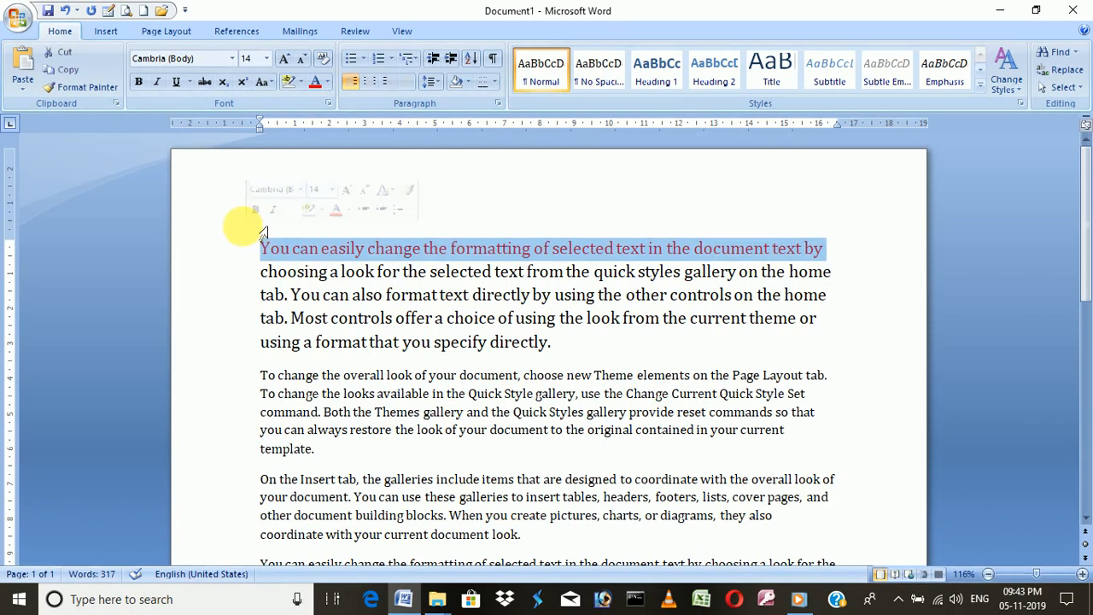
click(302, 82)
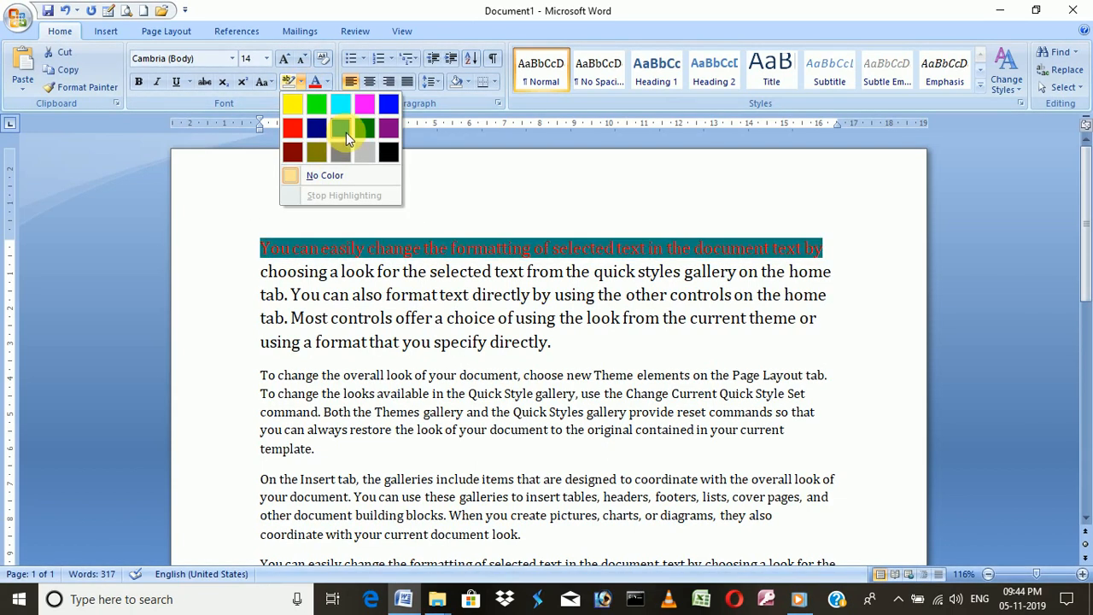
click(389, 151)
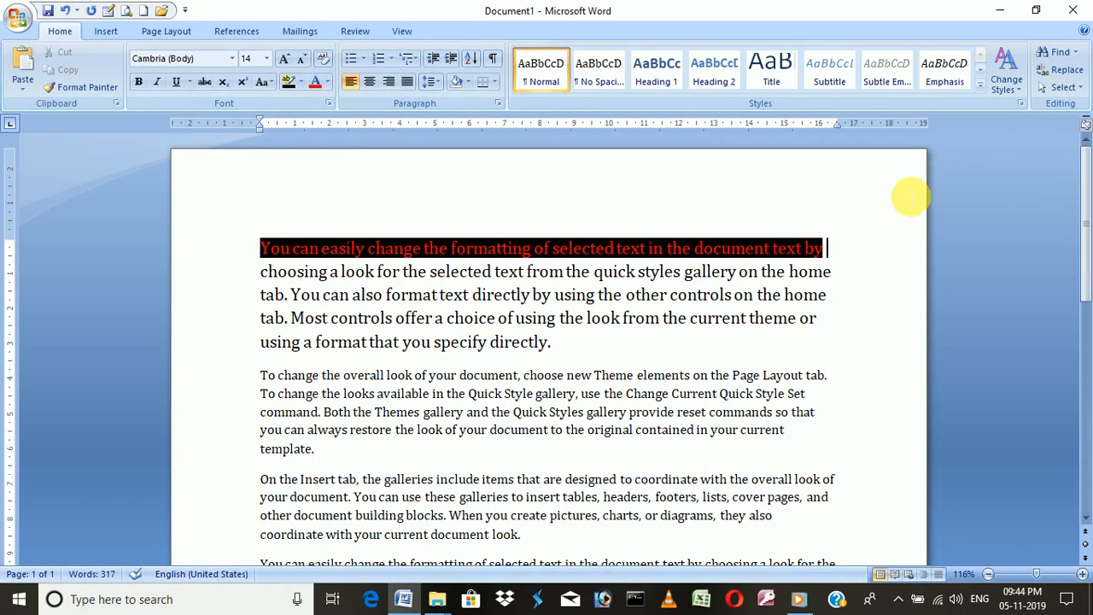
drag(553, 344, 262, 247)
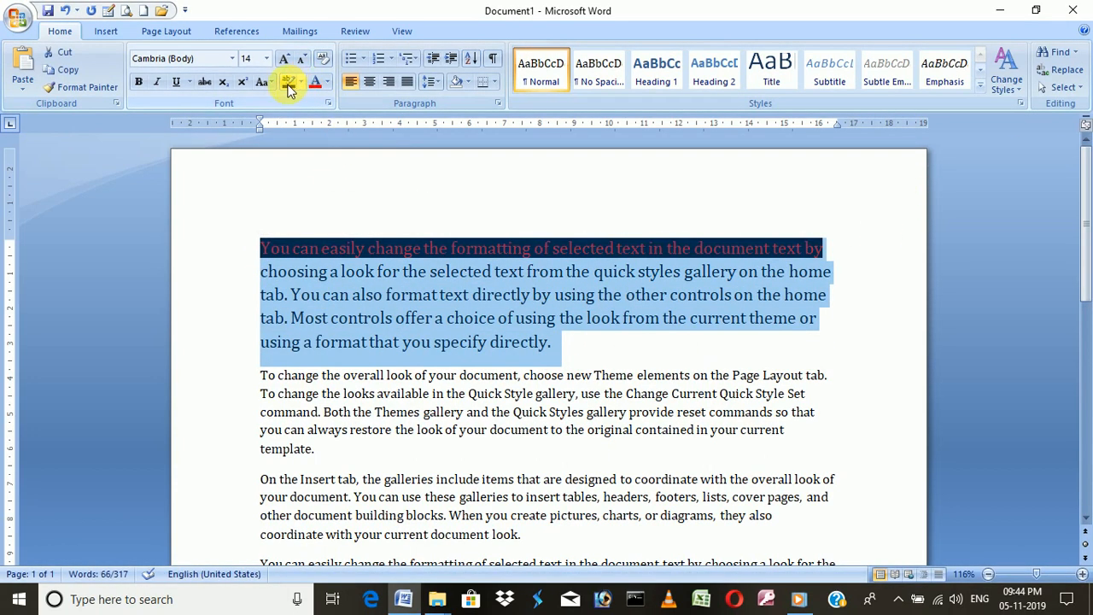
click(289, 86)
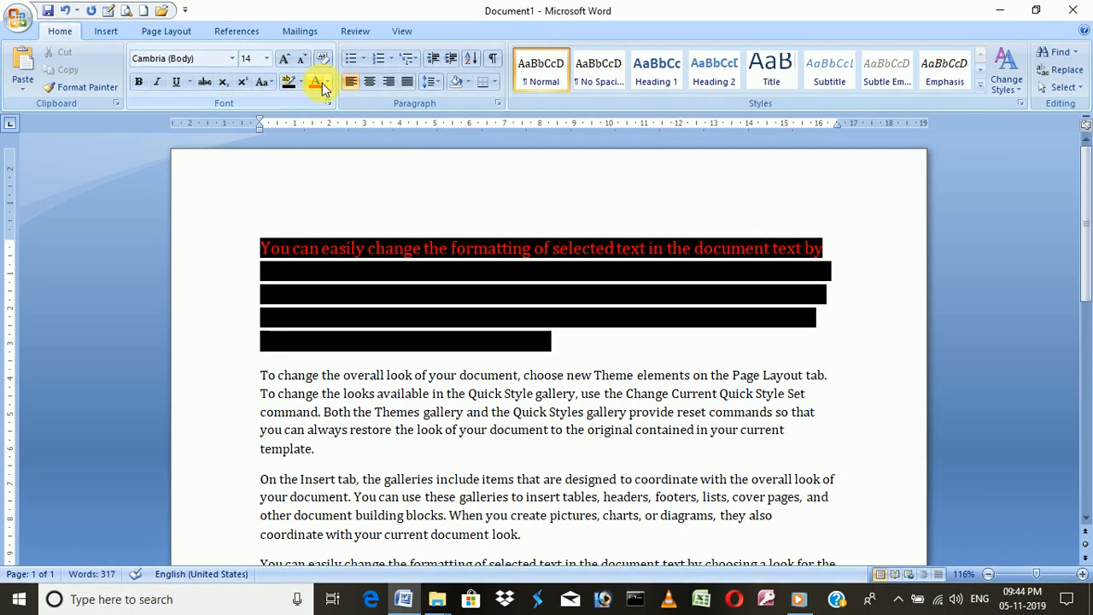
- Apply the red font color to the remaining black-highlighted lines of the first paragraph
drag(529, 352, 267, 284)
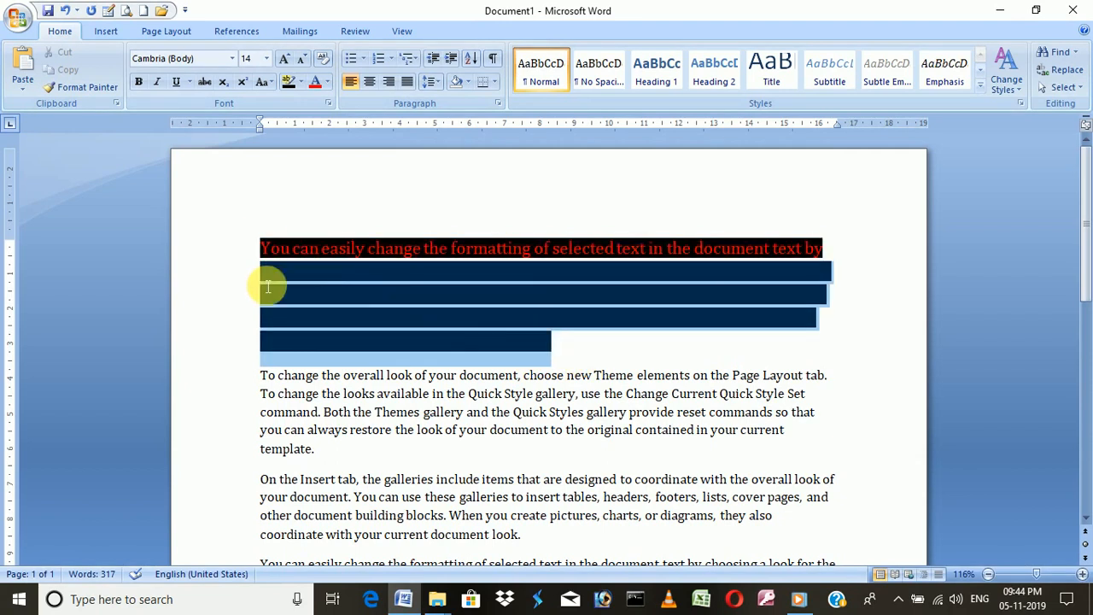
click(315, 81)
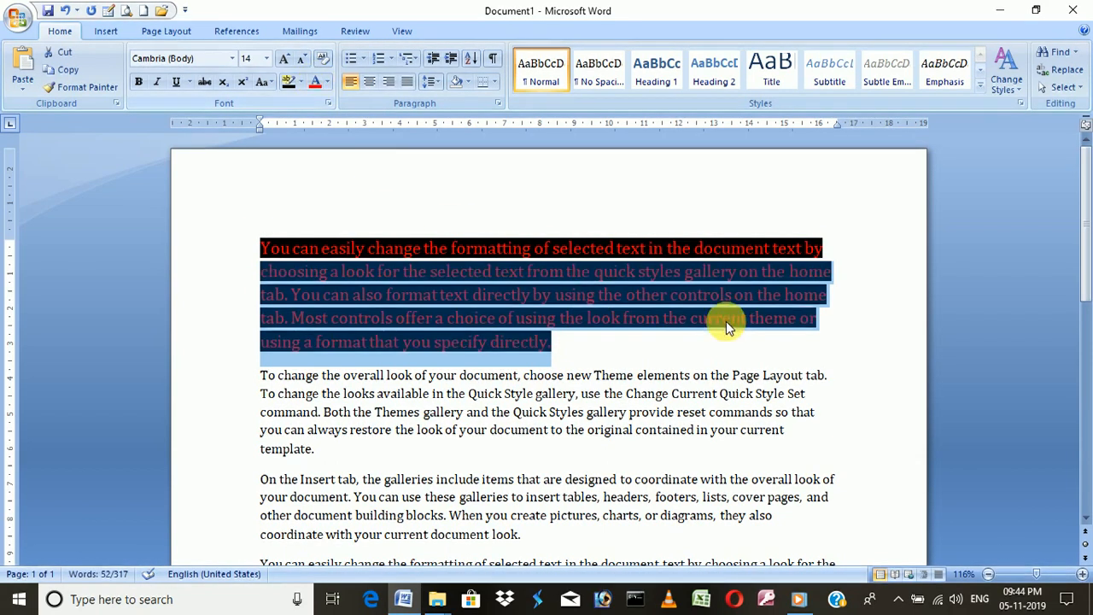
click(854, 363)
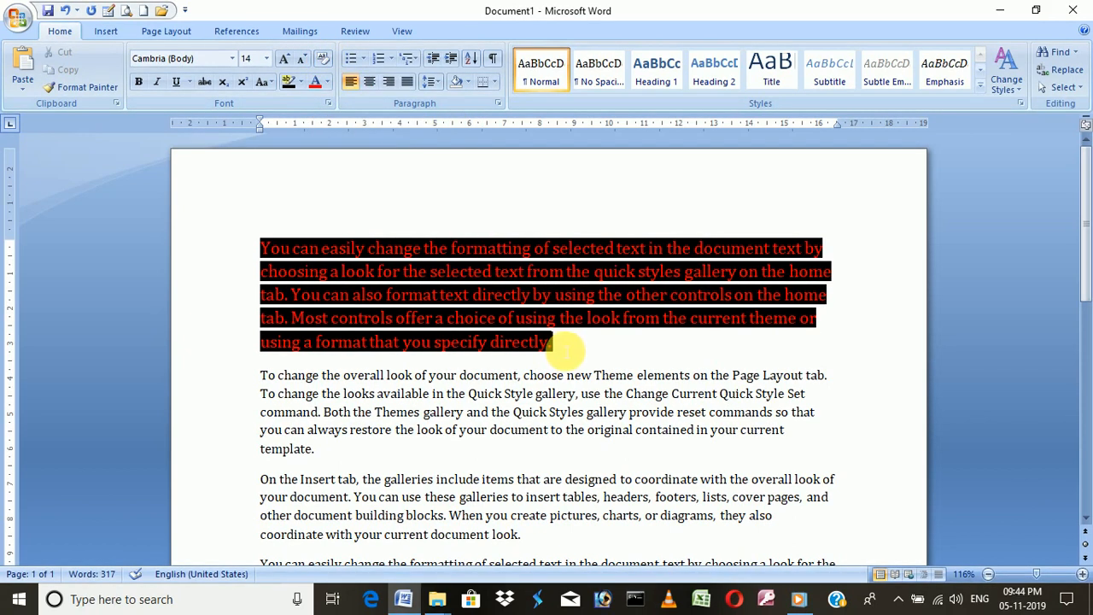
- Clear the font formatting of the entire first paragraph with the Clear Formatting command
drag(554, 343, 253, 254)
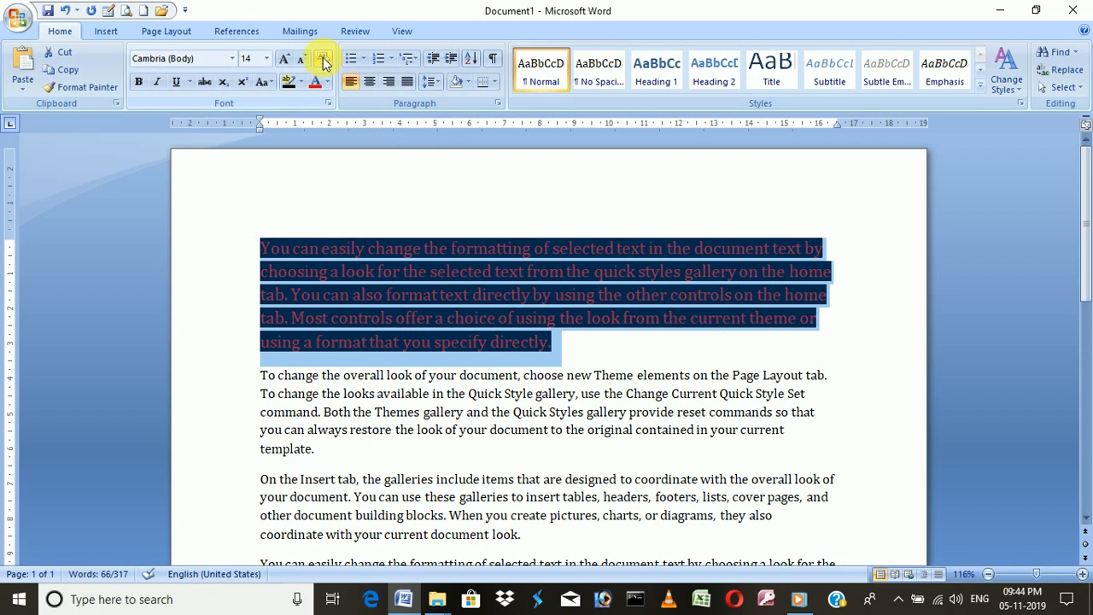
click(332, 318)
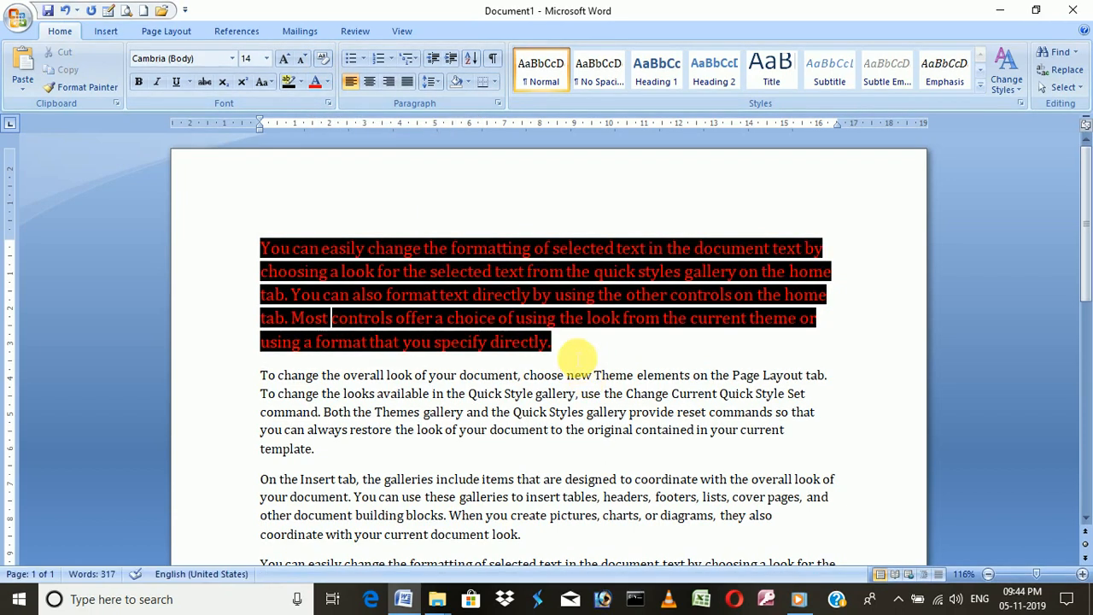
double_click(165, 251)
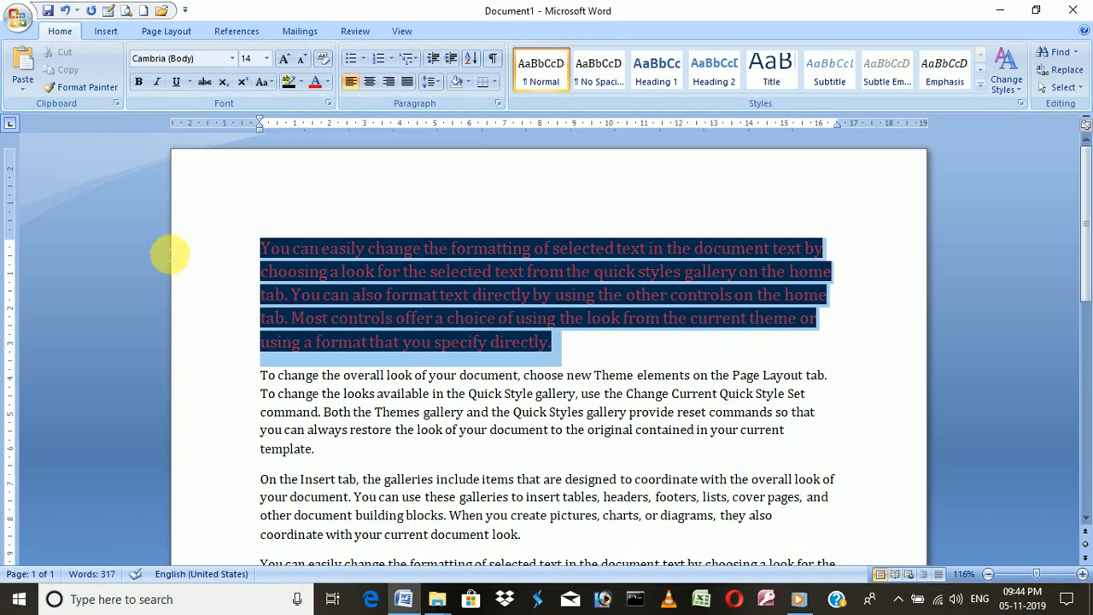
click(322, 60)
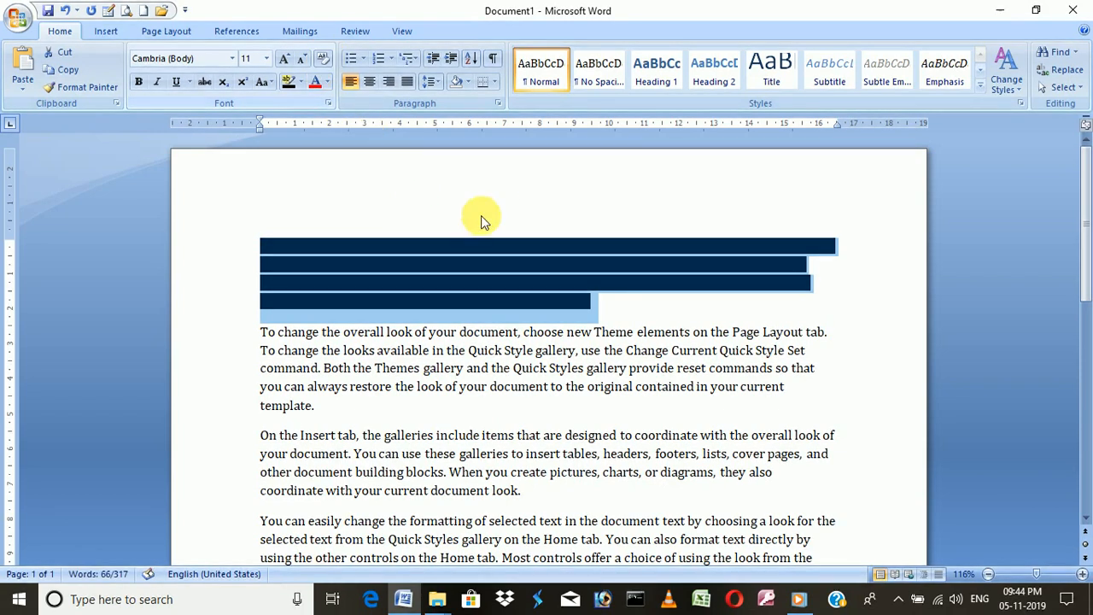
- Try to remove the black highlight from the first paragraph by setting its highlight to No Color
click(504, 244)
drag(607, 303, 254, 236)
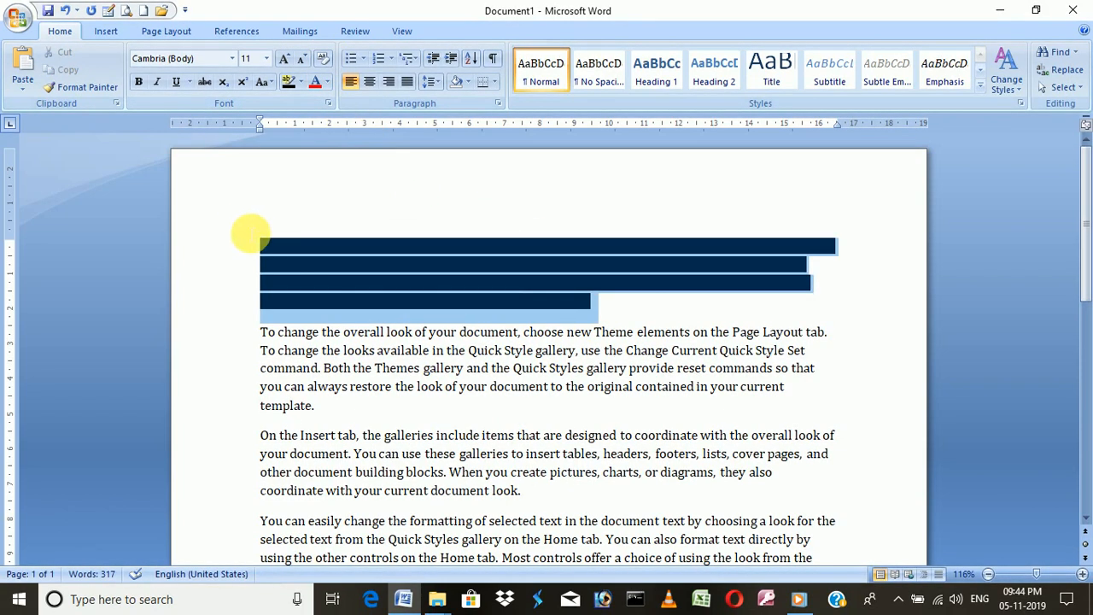
drag(628, 312, 251, 166)
click(300, 82)
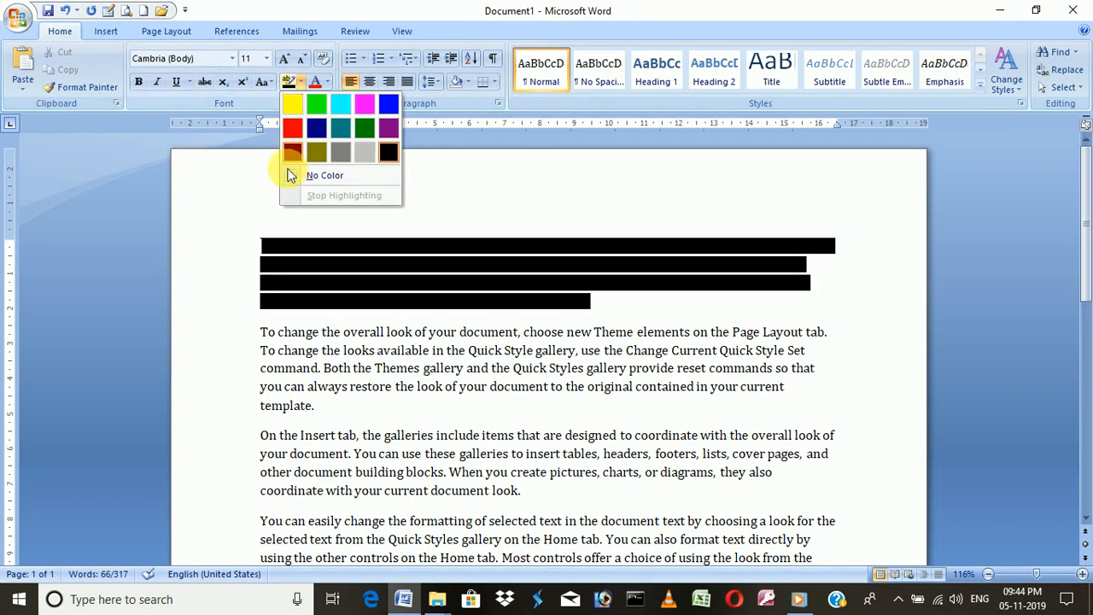
click(290, 175)
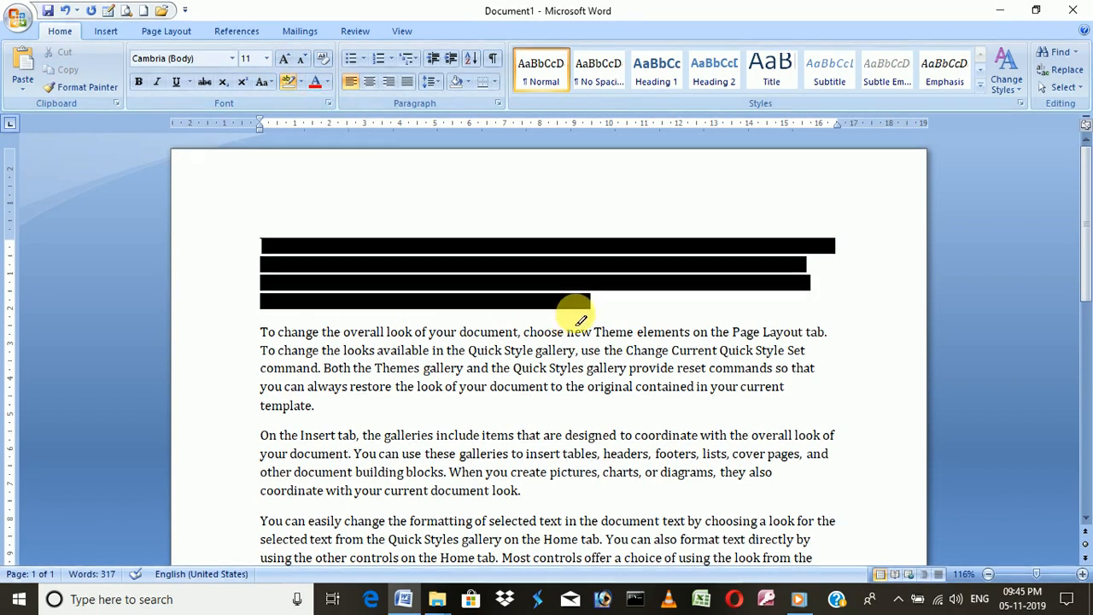
click(327, 83)
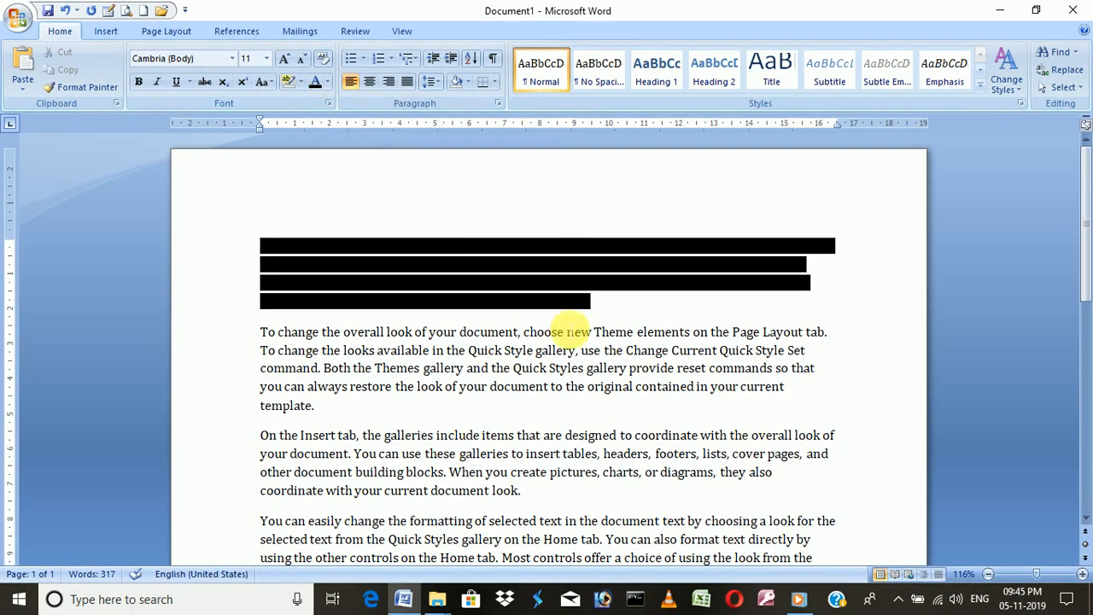
drag(605, 303, 259, 242)
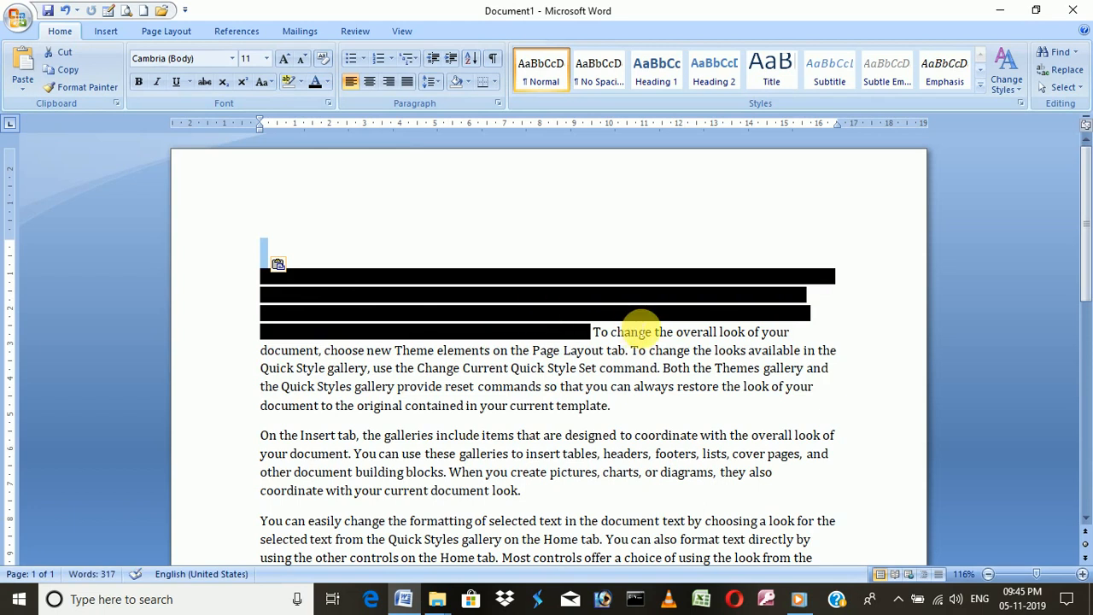
drag(593, 330, 330, 194)
click(331, 194)
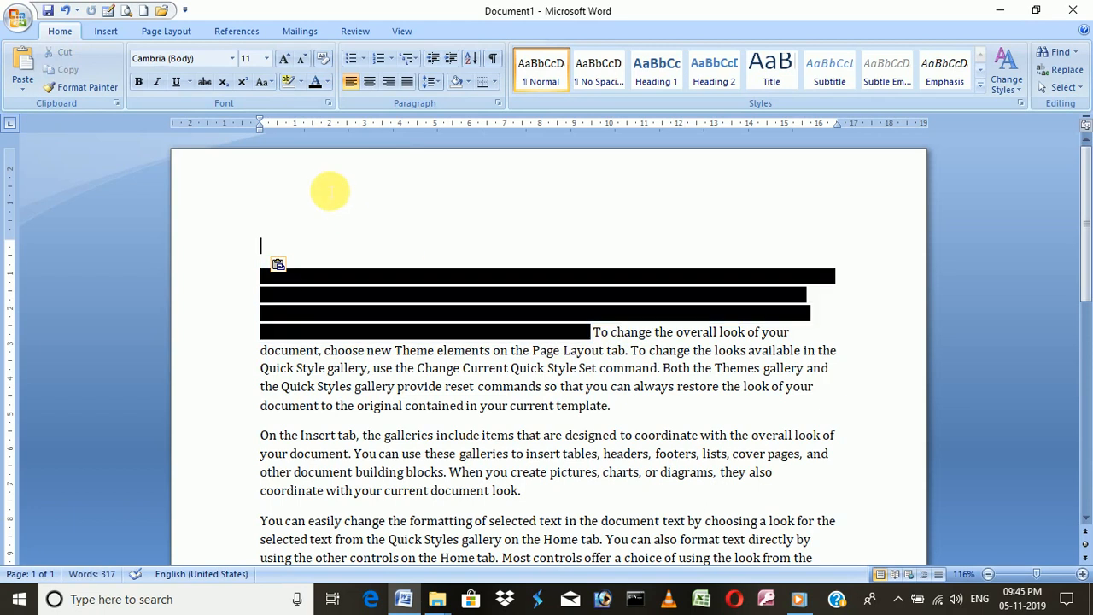
- Enlarge the last paragraph's text to size 16 with the Grow Font command
key(Page_Down)
key(Delete)
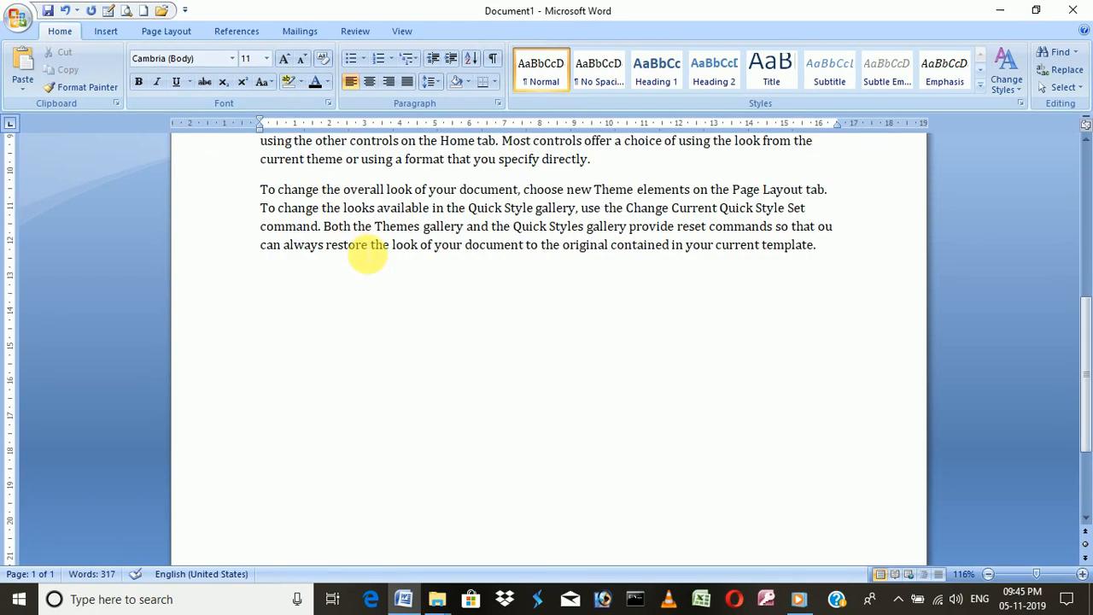
drag(829, 256, 215, 176)
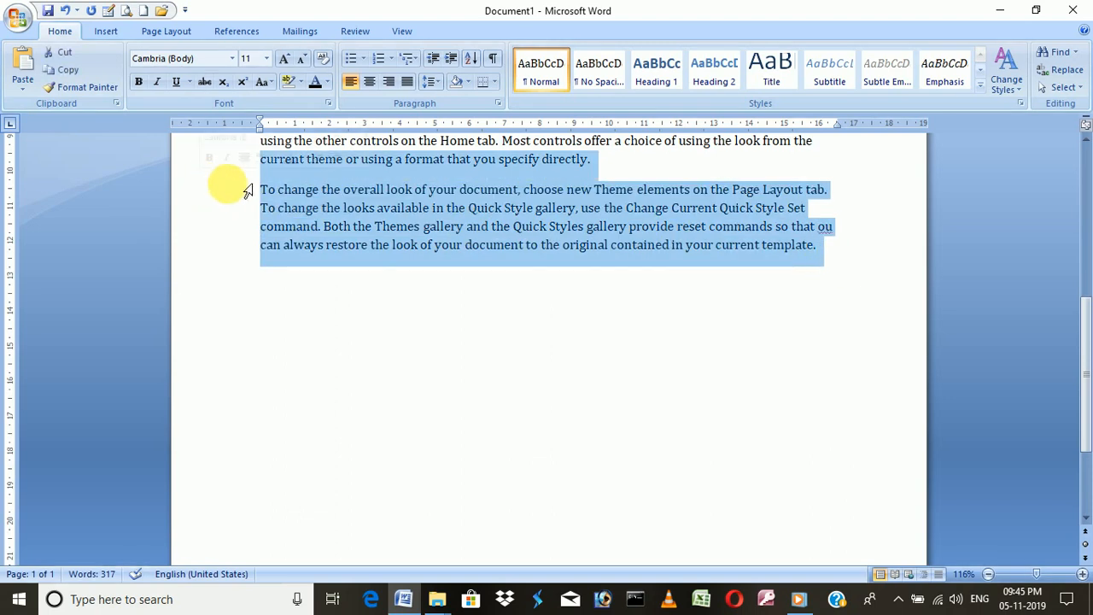
click(680, 315)
drag(824, 254, 172, 190)
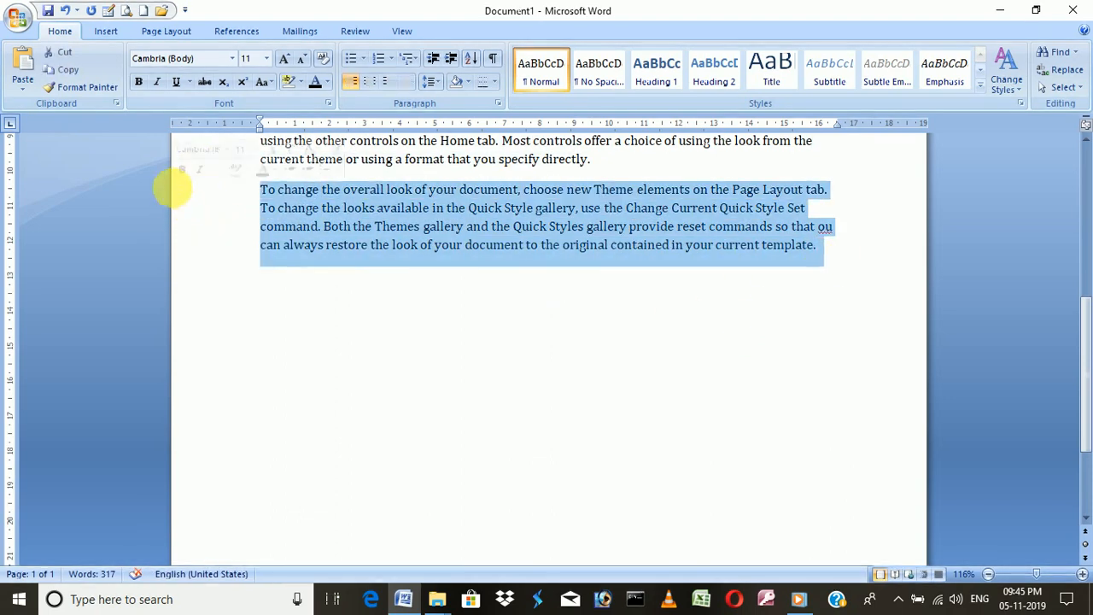
click(285, 60)
click(285, 60)
click(285, 60)
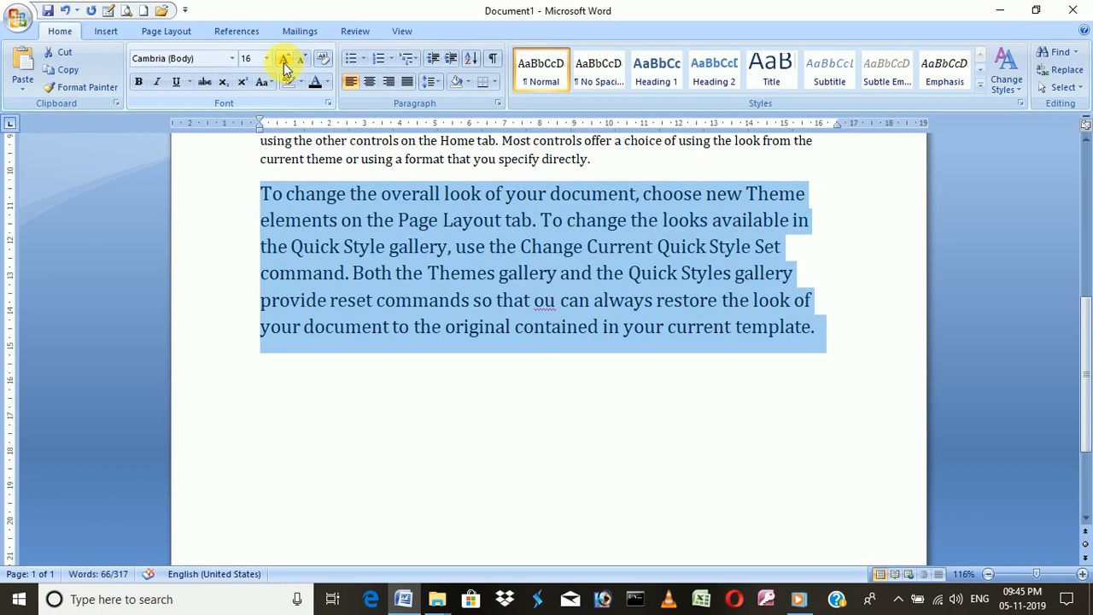
click(505, 437)
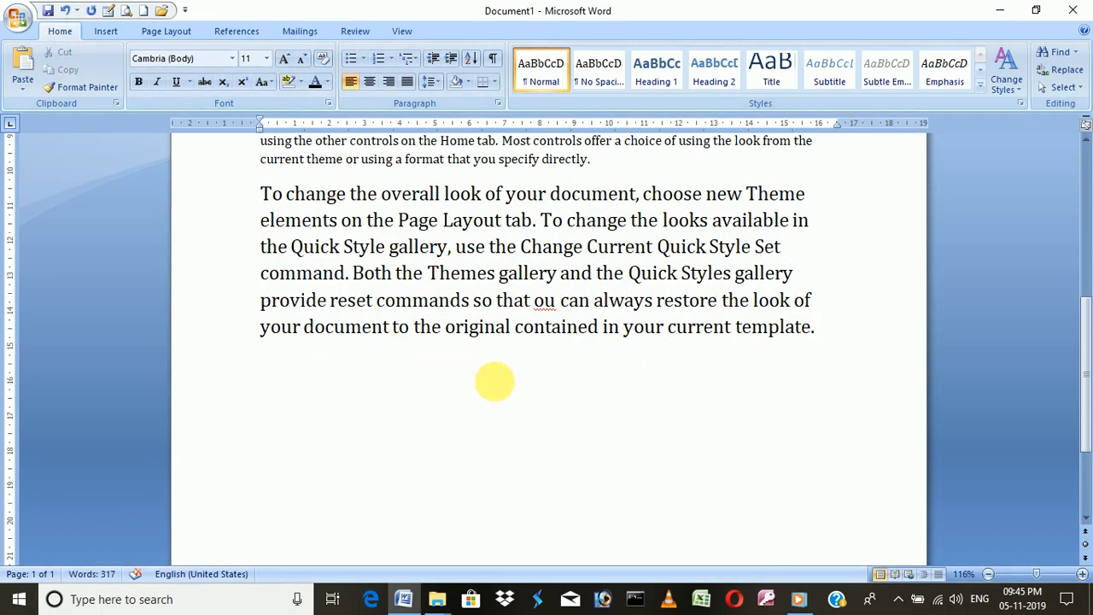
- Reset the enlarged last paragraph to the default font size with Clear Formatting
click(813, 332)
drag(813, 331, 171, 199)
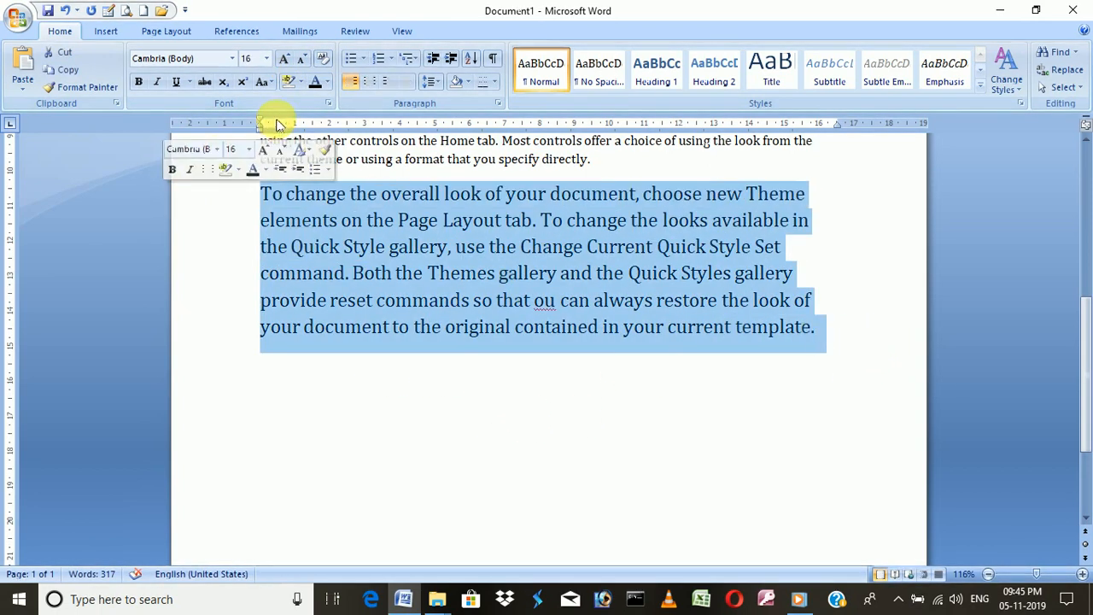
click(324, 60)
click(491, 333)
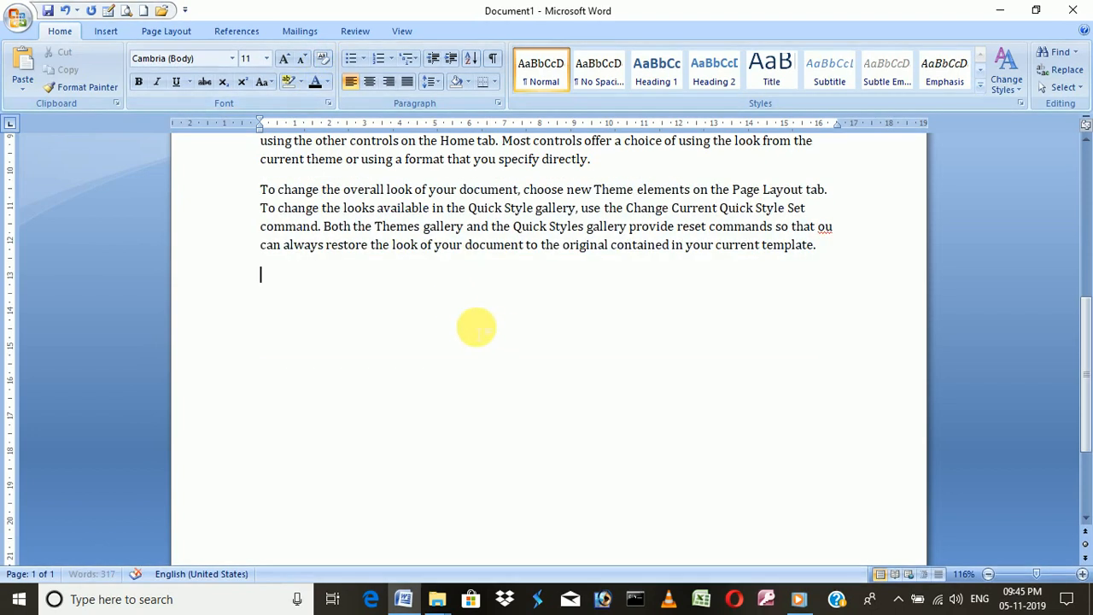
- Highlight the entire last paragraph in yellow
drag(826, 253, 236, 195)
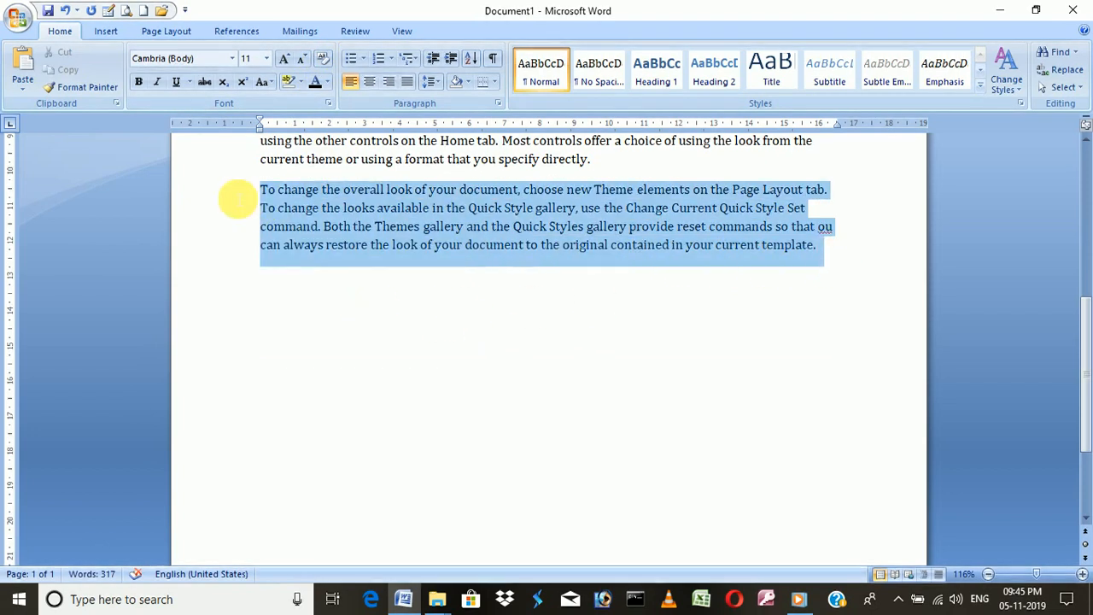
click(299, 82)
click(293, 104)
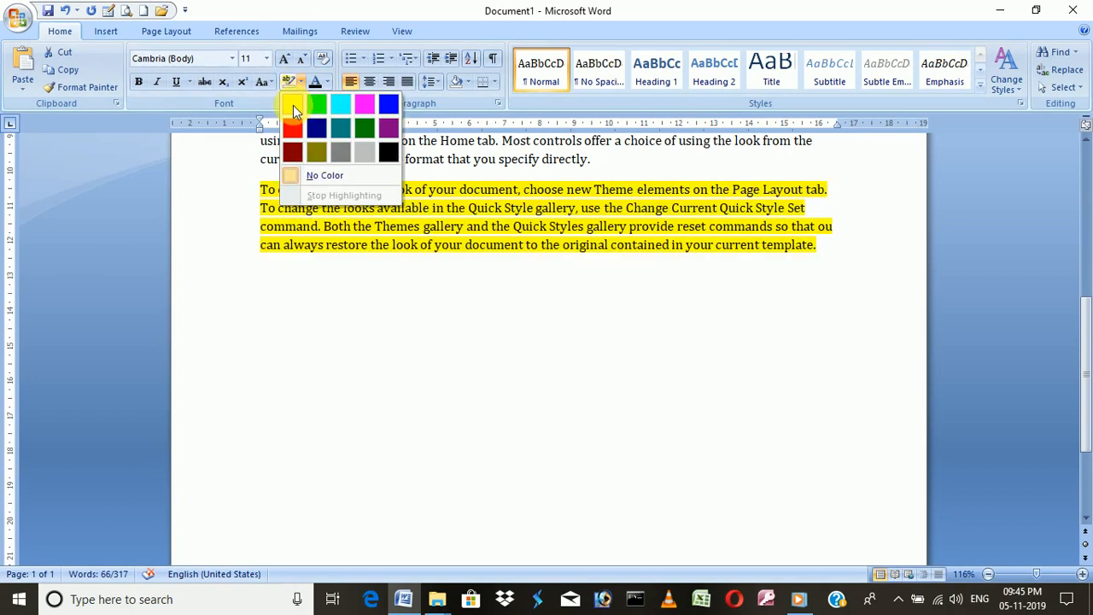
click(447, 330)
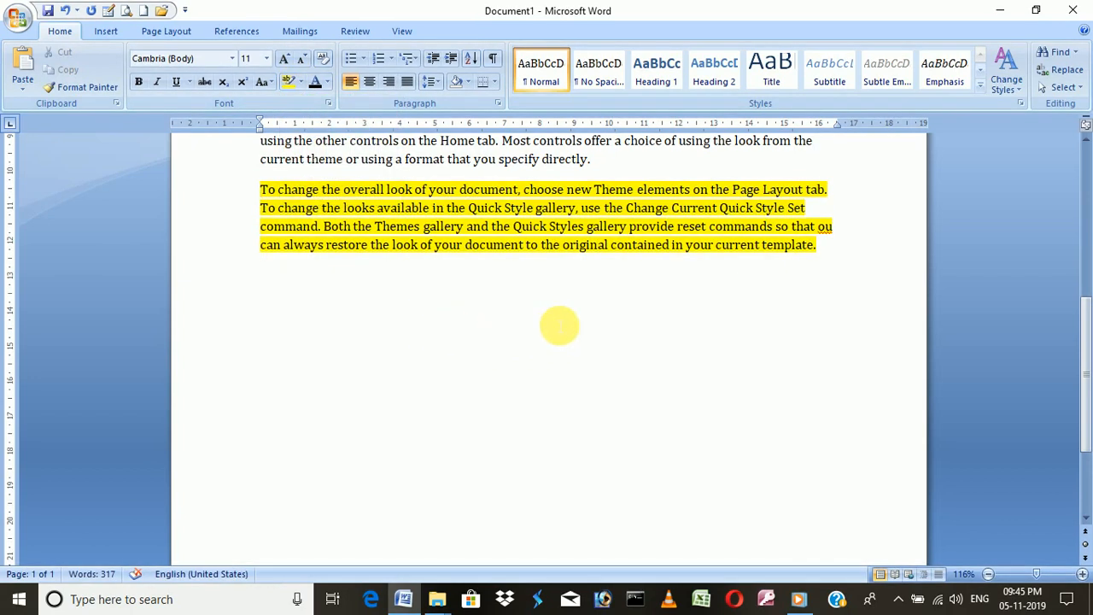
- Try to remove the yellow highlight from the last paragraph with Clear Formatting
drag(830, 261, 179, 196)
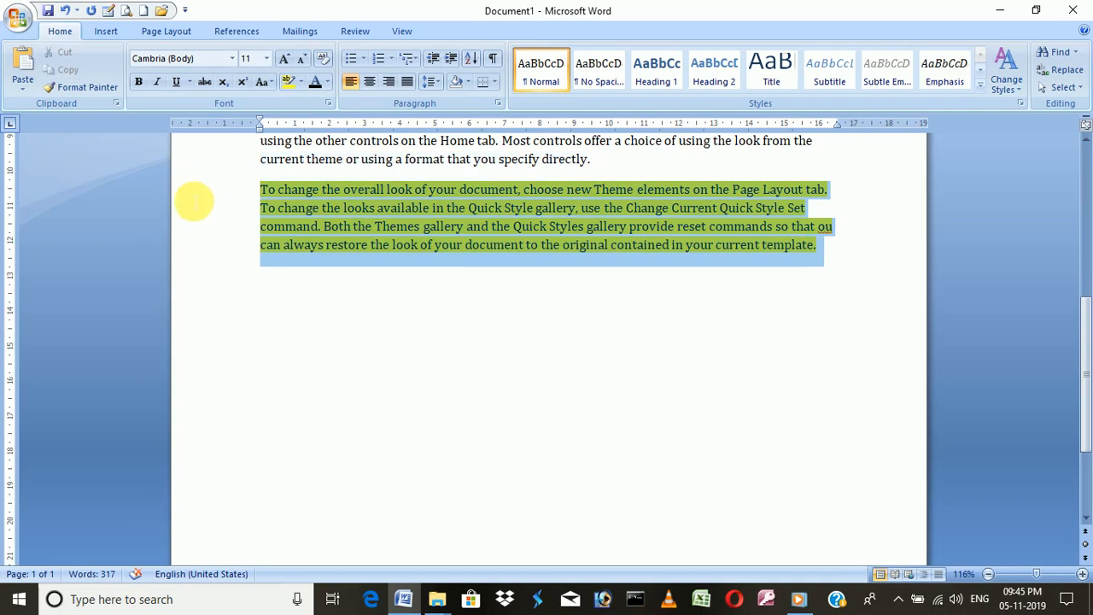
click(323, 60)
click(397, 312)
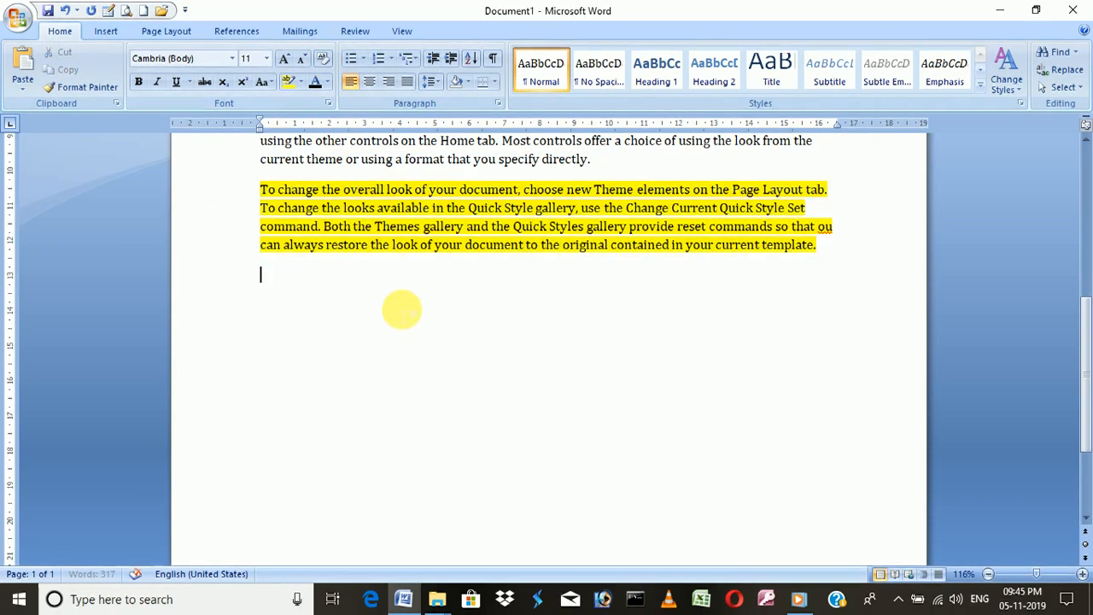
- Remove the yellow highlight from the last paragraph by setting the highlight to No Color
drag(828, 260, 237, 188)
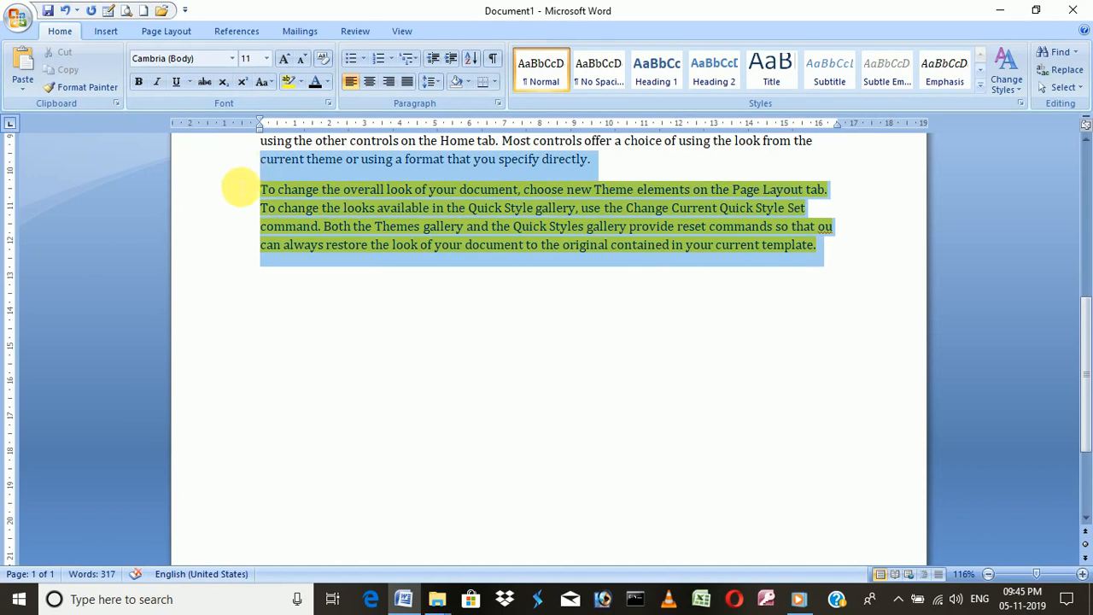
click(301, 82)
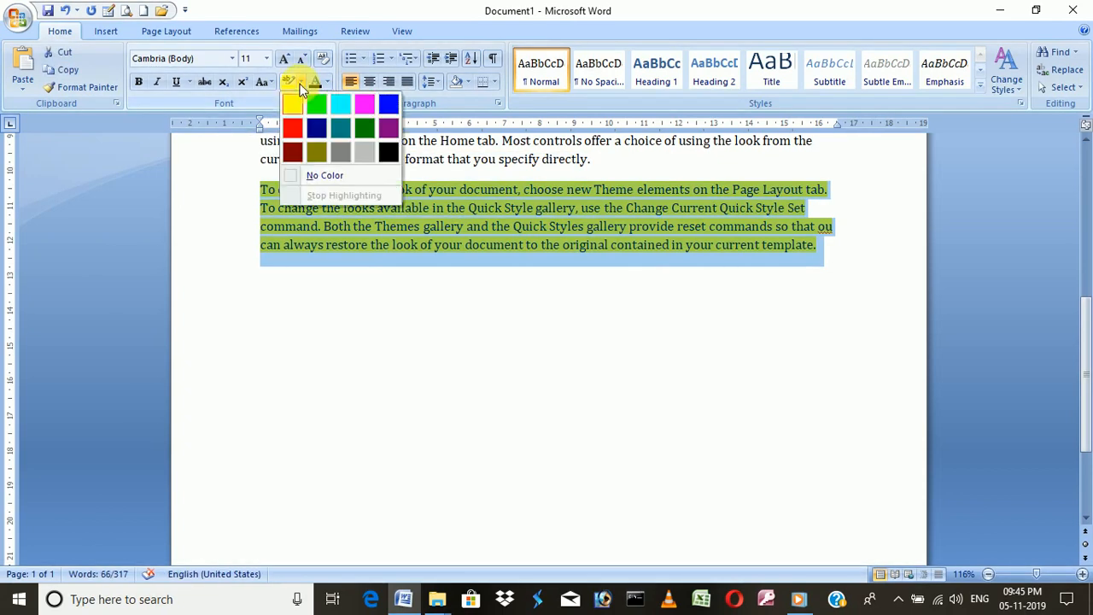
click(300, 175)
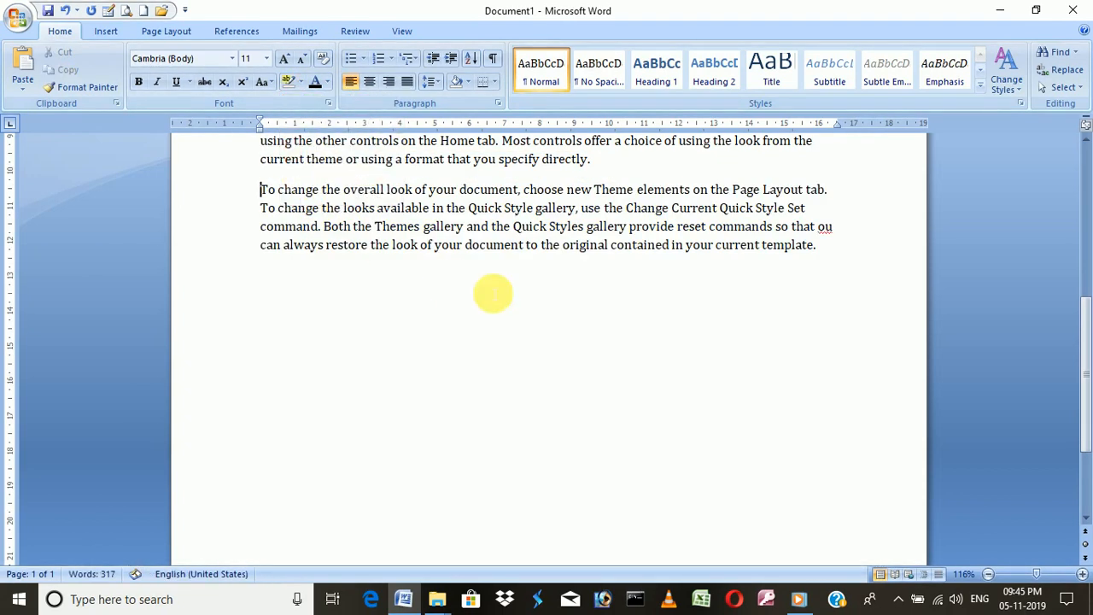
- Change the font of the last paragraph to Edwardian Script ITC
drag(841, 256, 245, 171)
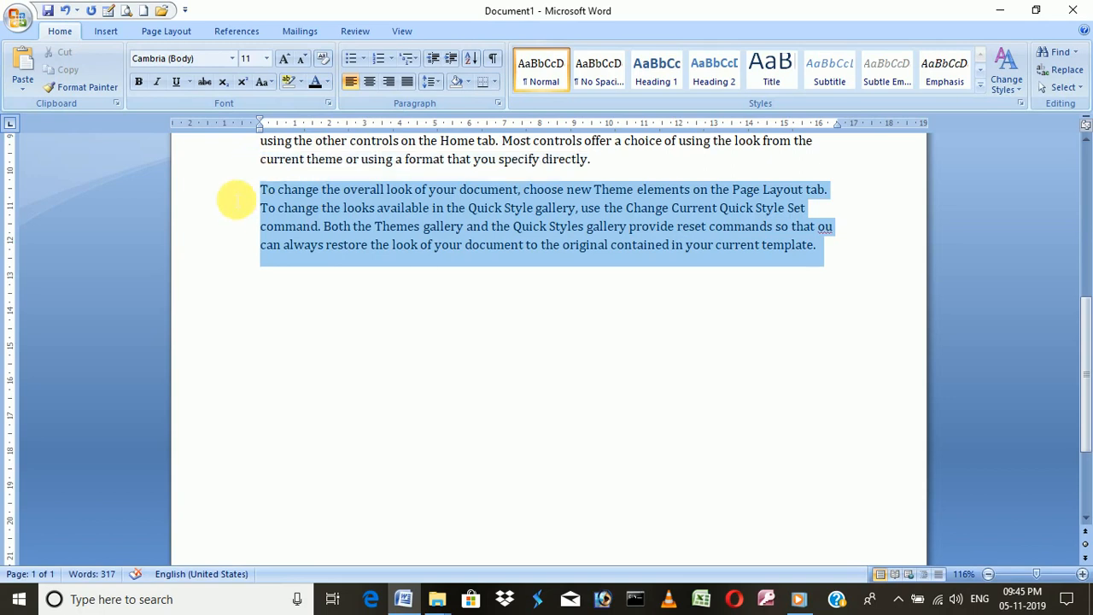
click(327, 83)
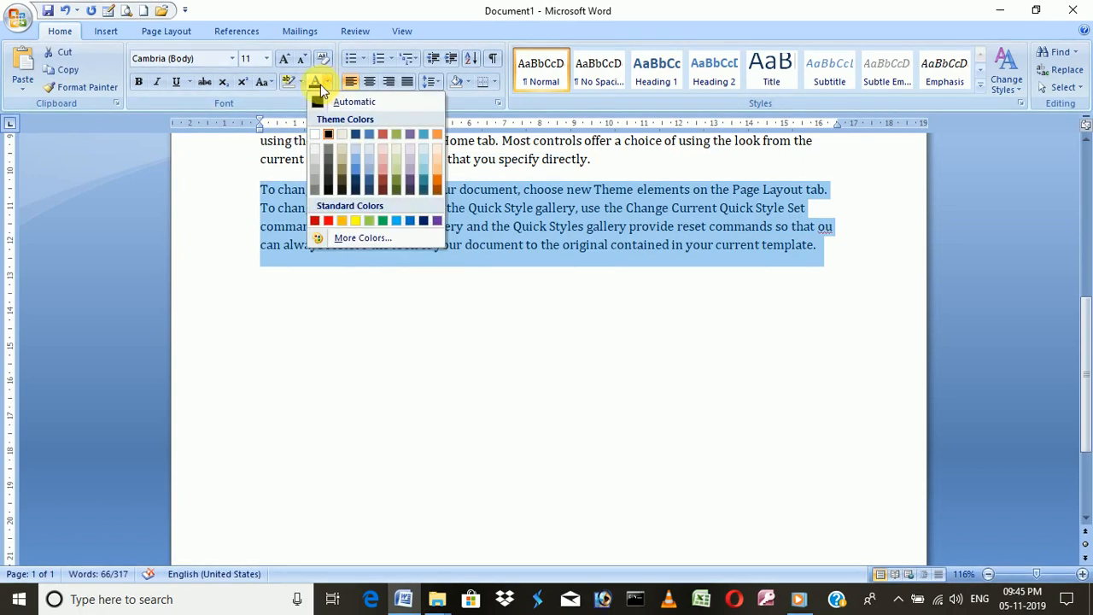
click(219, 56)
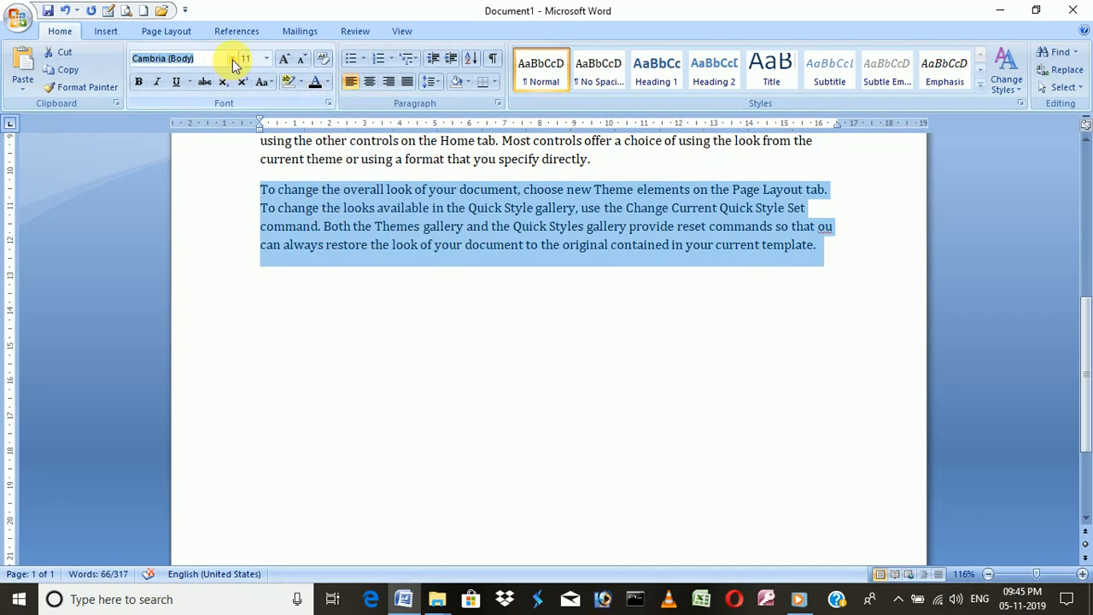
click(233, 58)
click(205, 207)
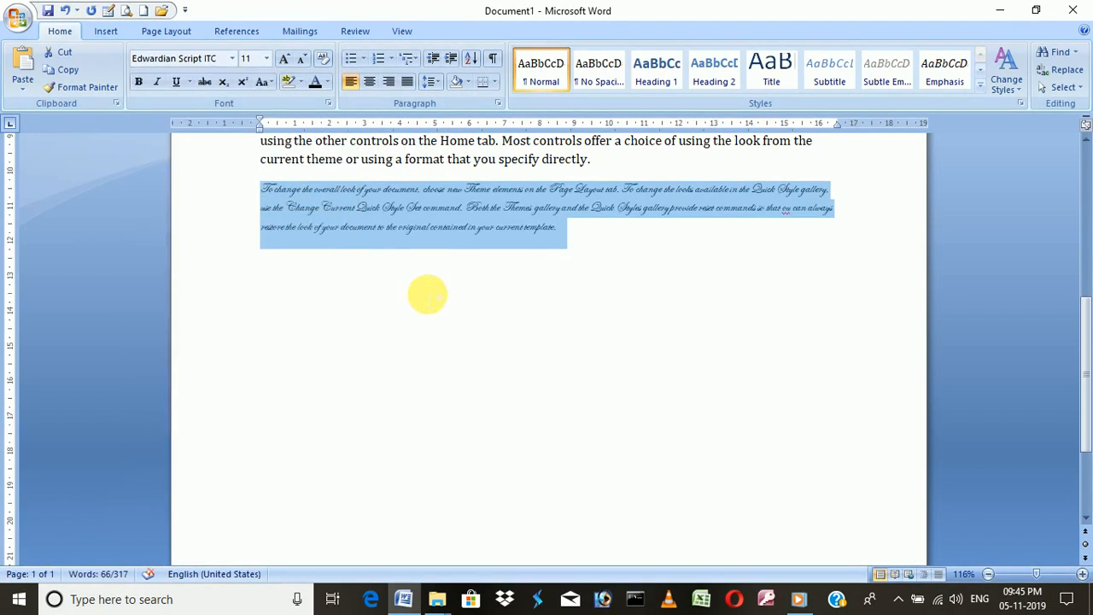
- Clear the script font from the last paragraph with Clear Formatting
drag(630, 290, 210, 175)
click(213, 177)
drag(590, 248, 266, 188)
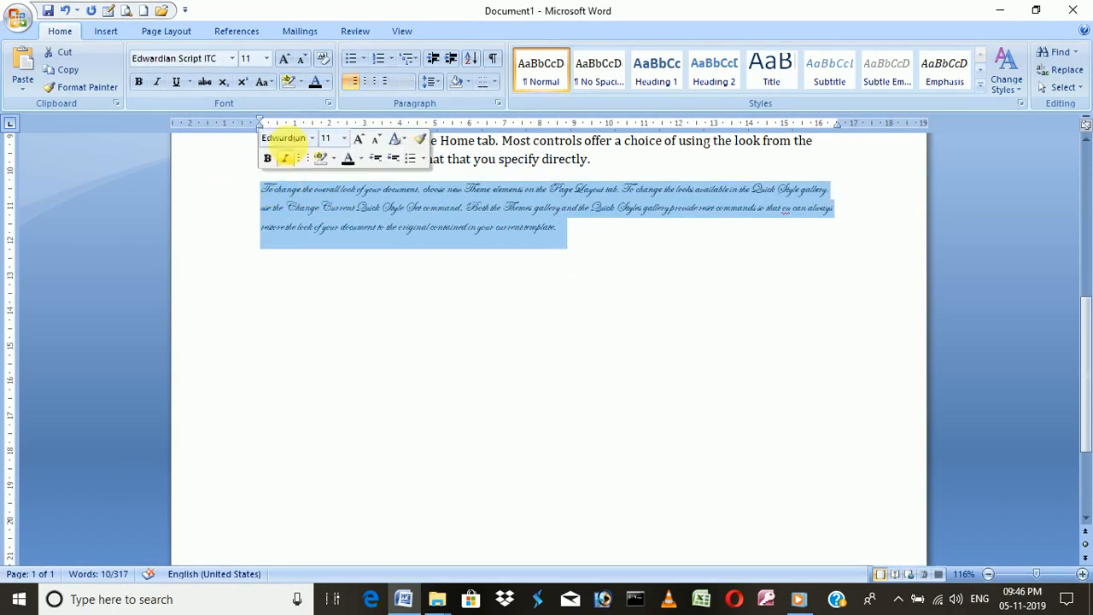
click(324, 58)
click(461, 401)
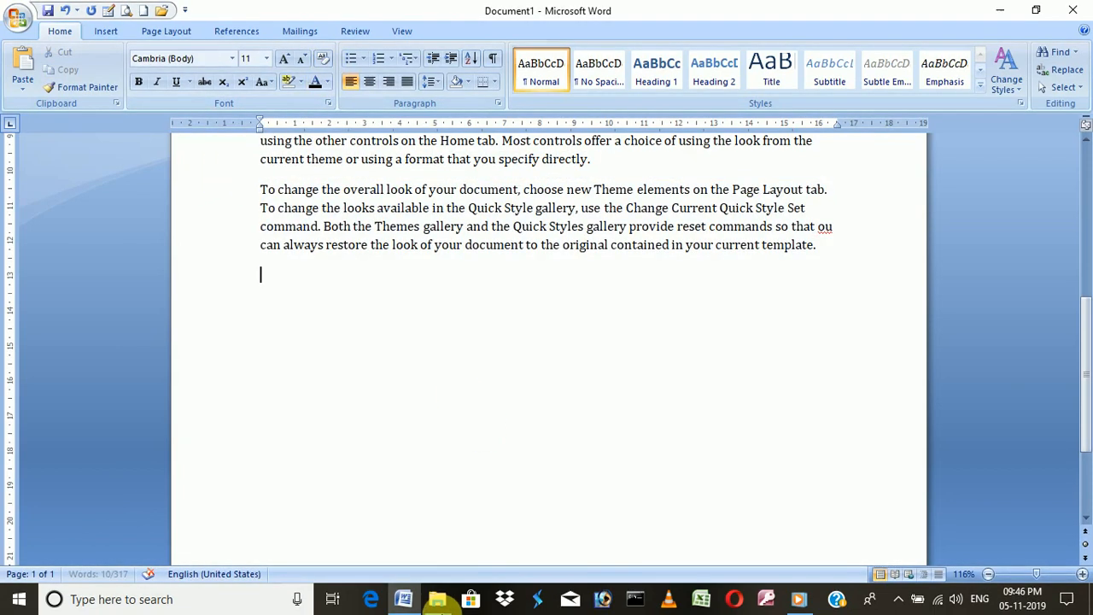
scroll(543, 244, up, 6)
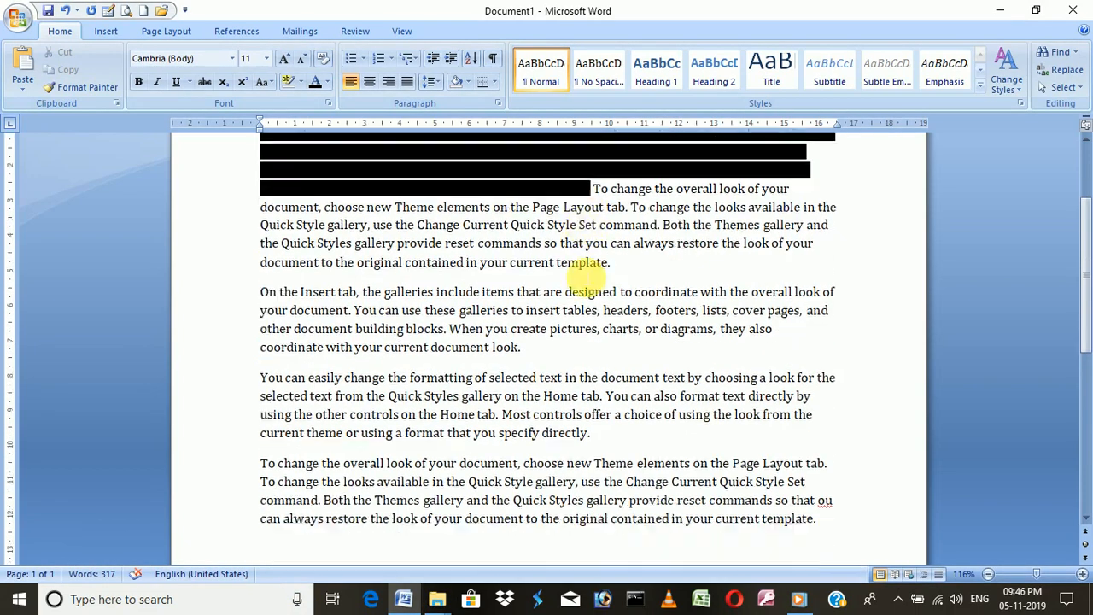
scroll(588, 280, down, 4)
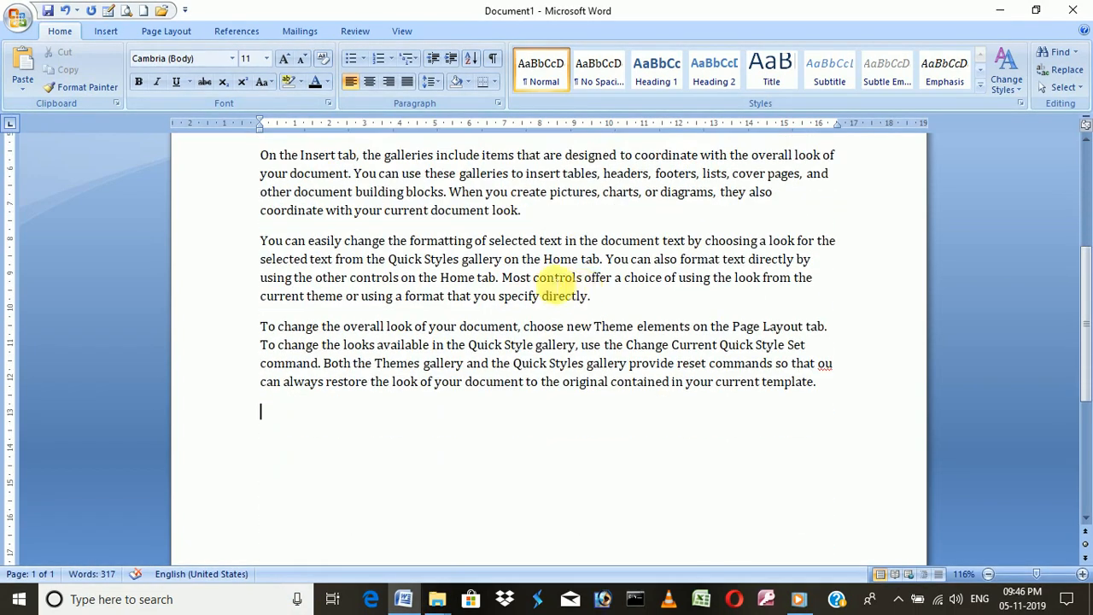
scroll(556, 286, up, 1)
scroll(553, 288, up, 3)
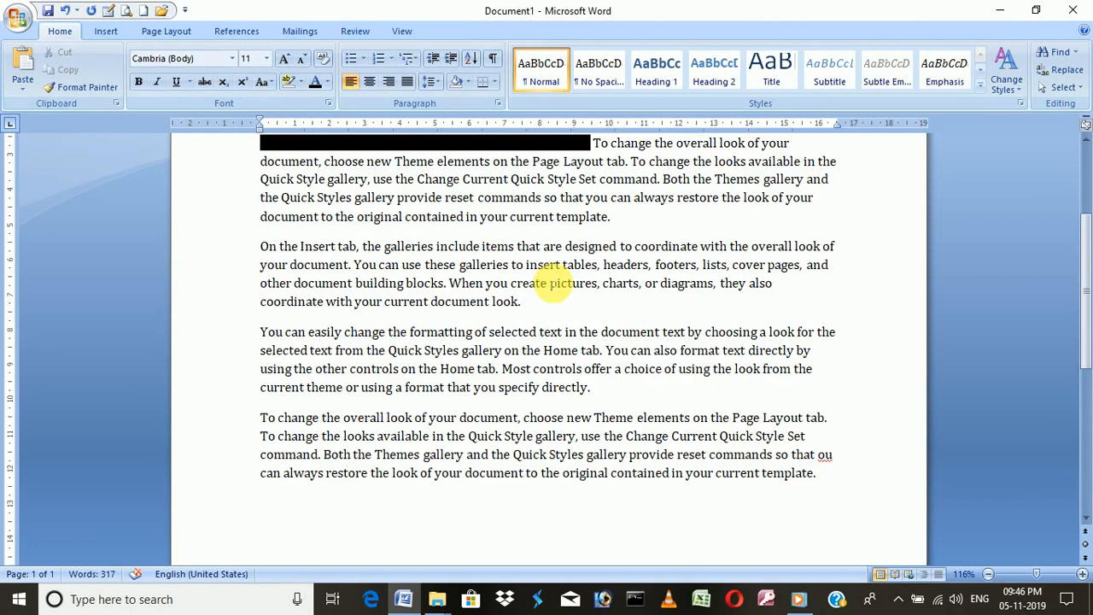
scroll(554, 288, down, 3)
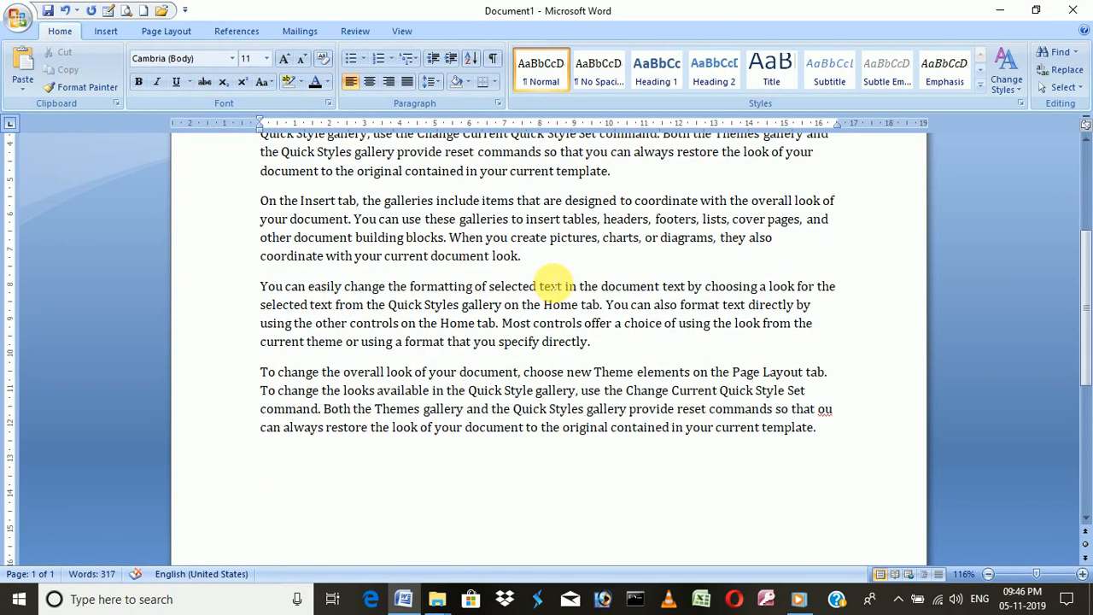
scroll(534, 288, up, 1)
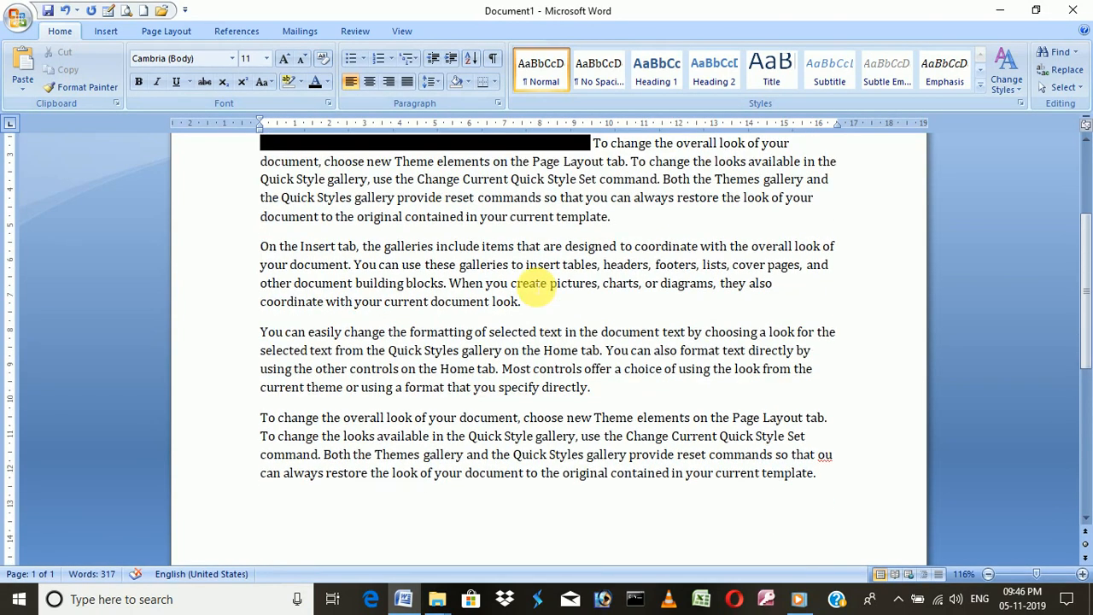
scroll(534, 287, up, 2)
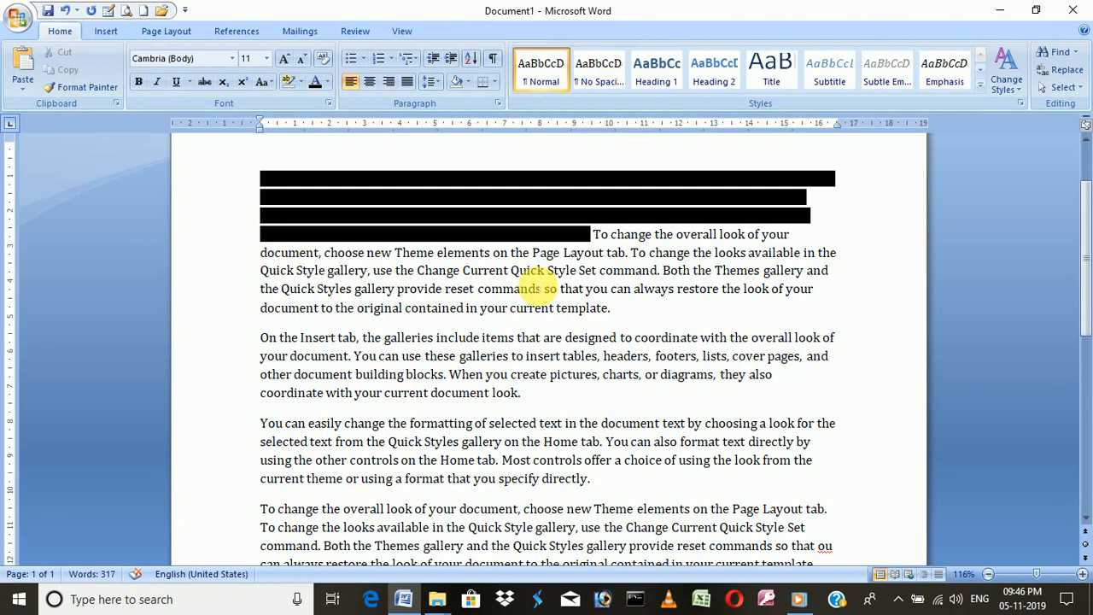
scroll(533, 288, down, 1)
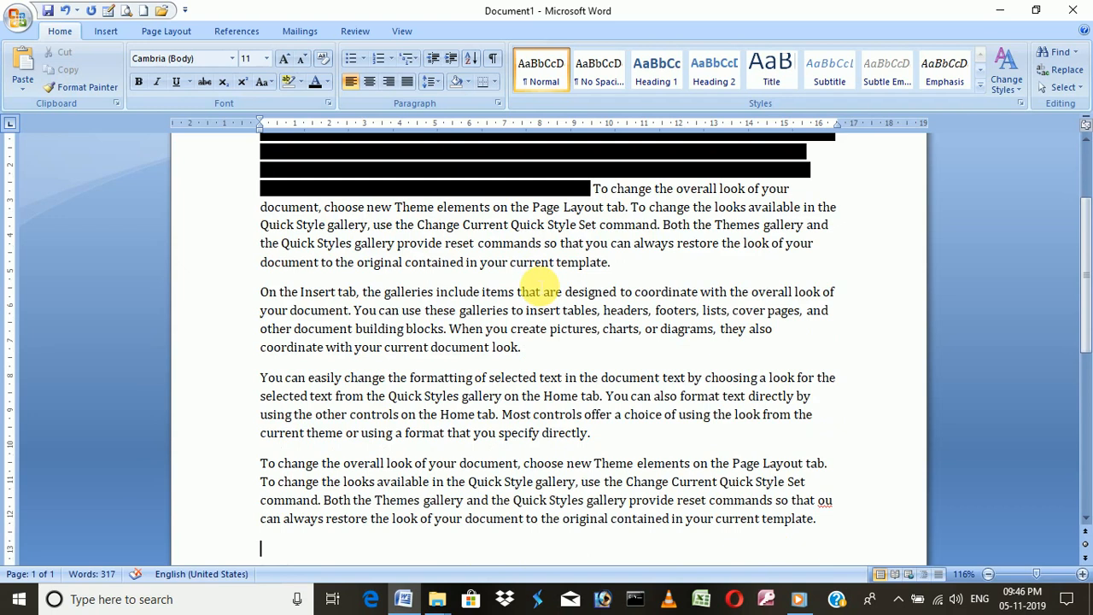